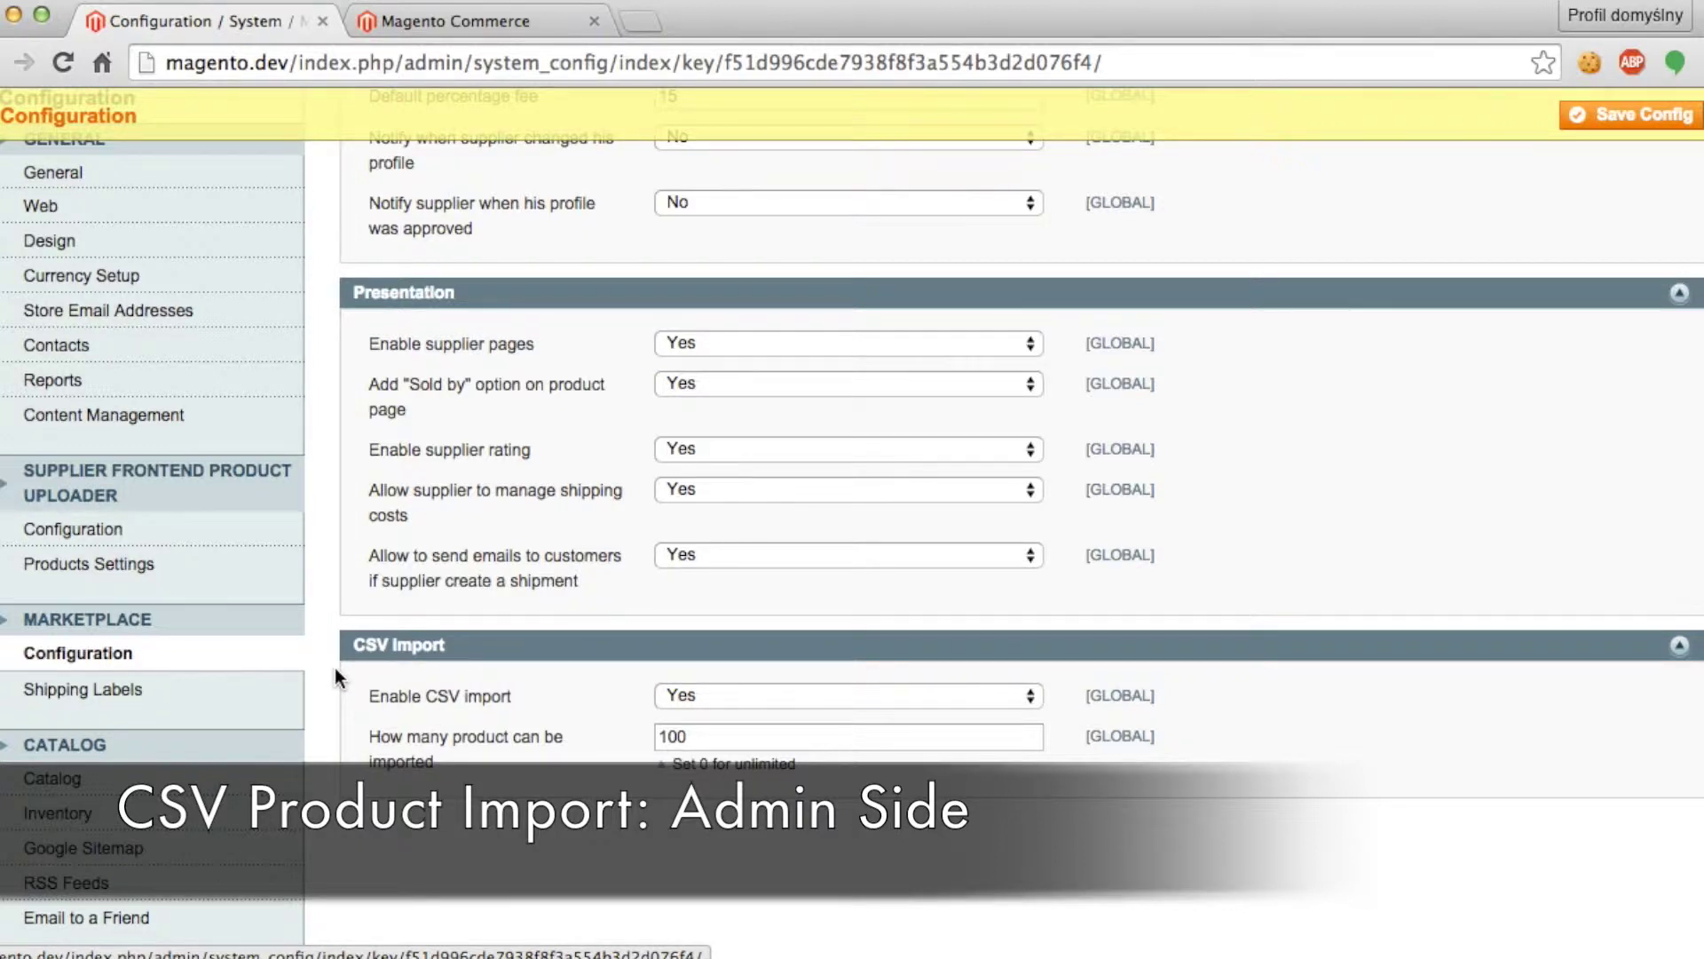
{"action": "scroll", "coordinate": [365, 603], "scroll_direction": "up", "scroll_amount": 5}
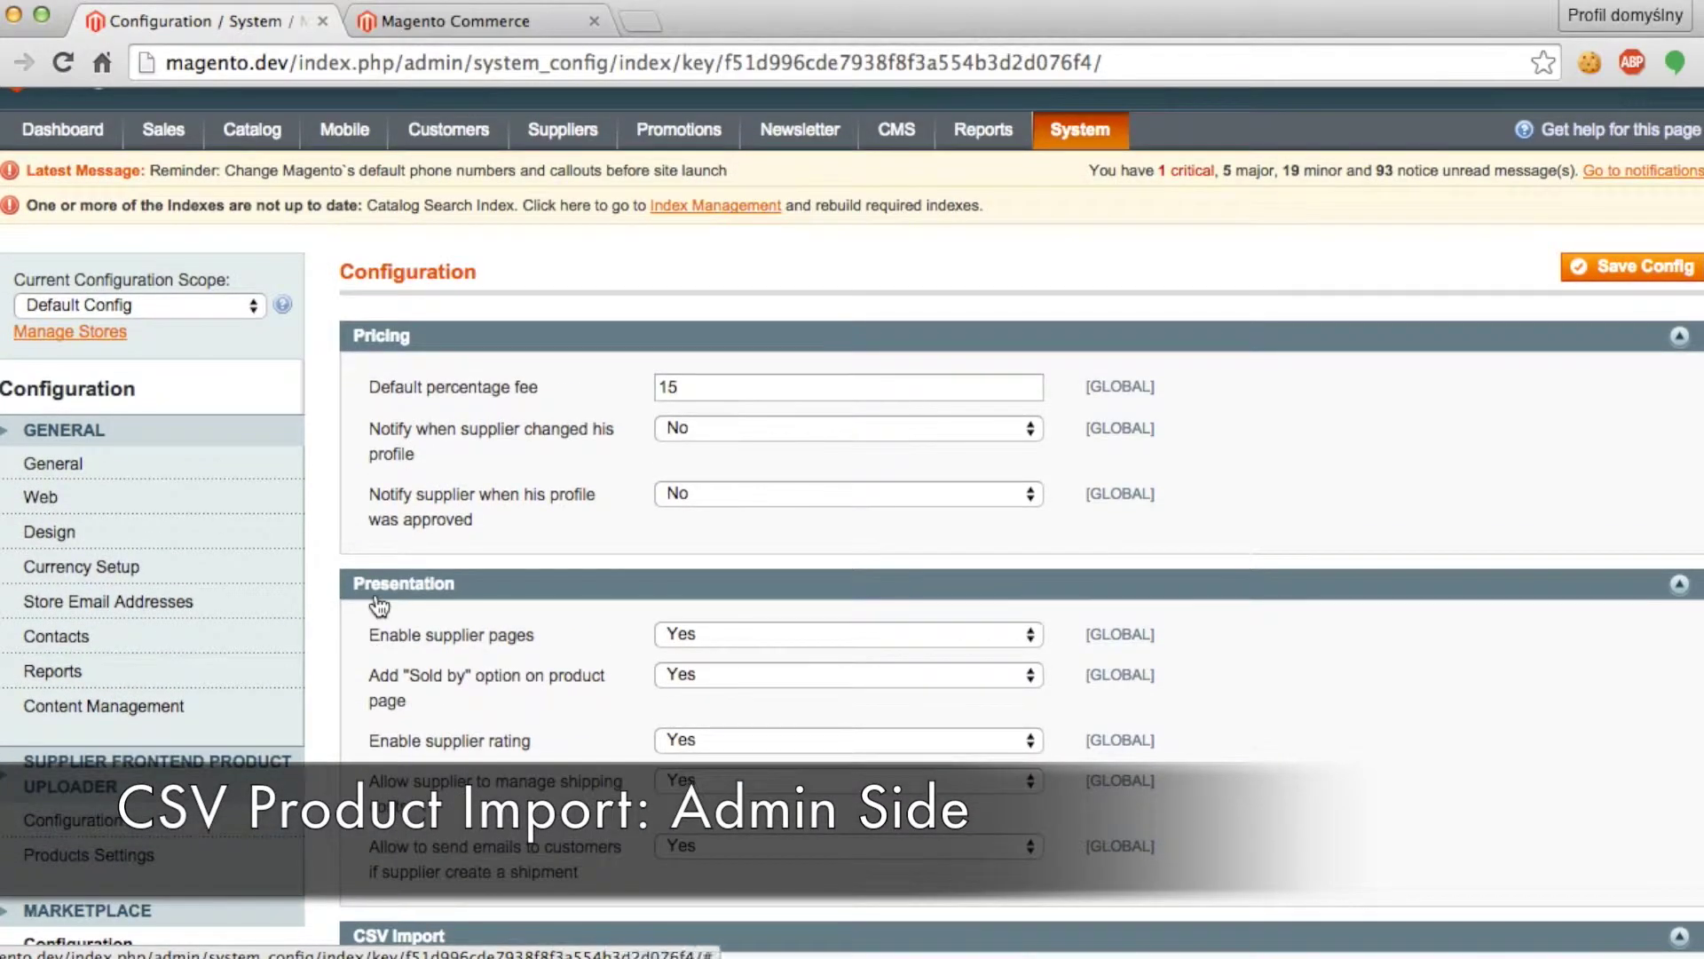
{"action": "mouse_move", "coordinate": [1100, 135]}
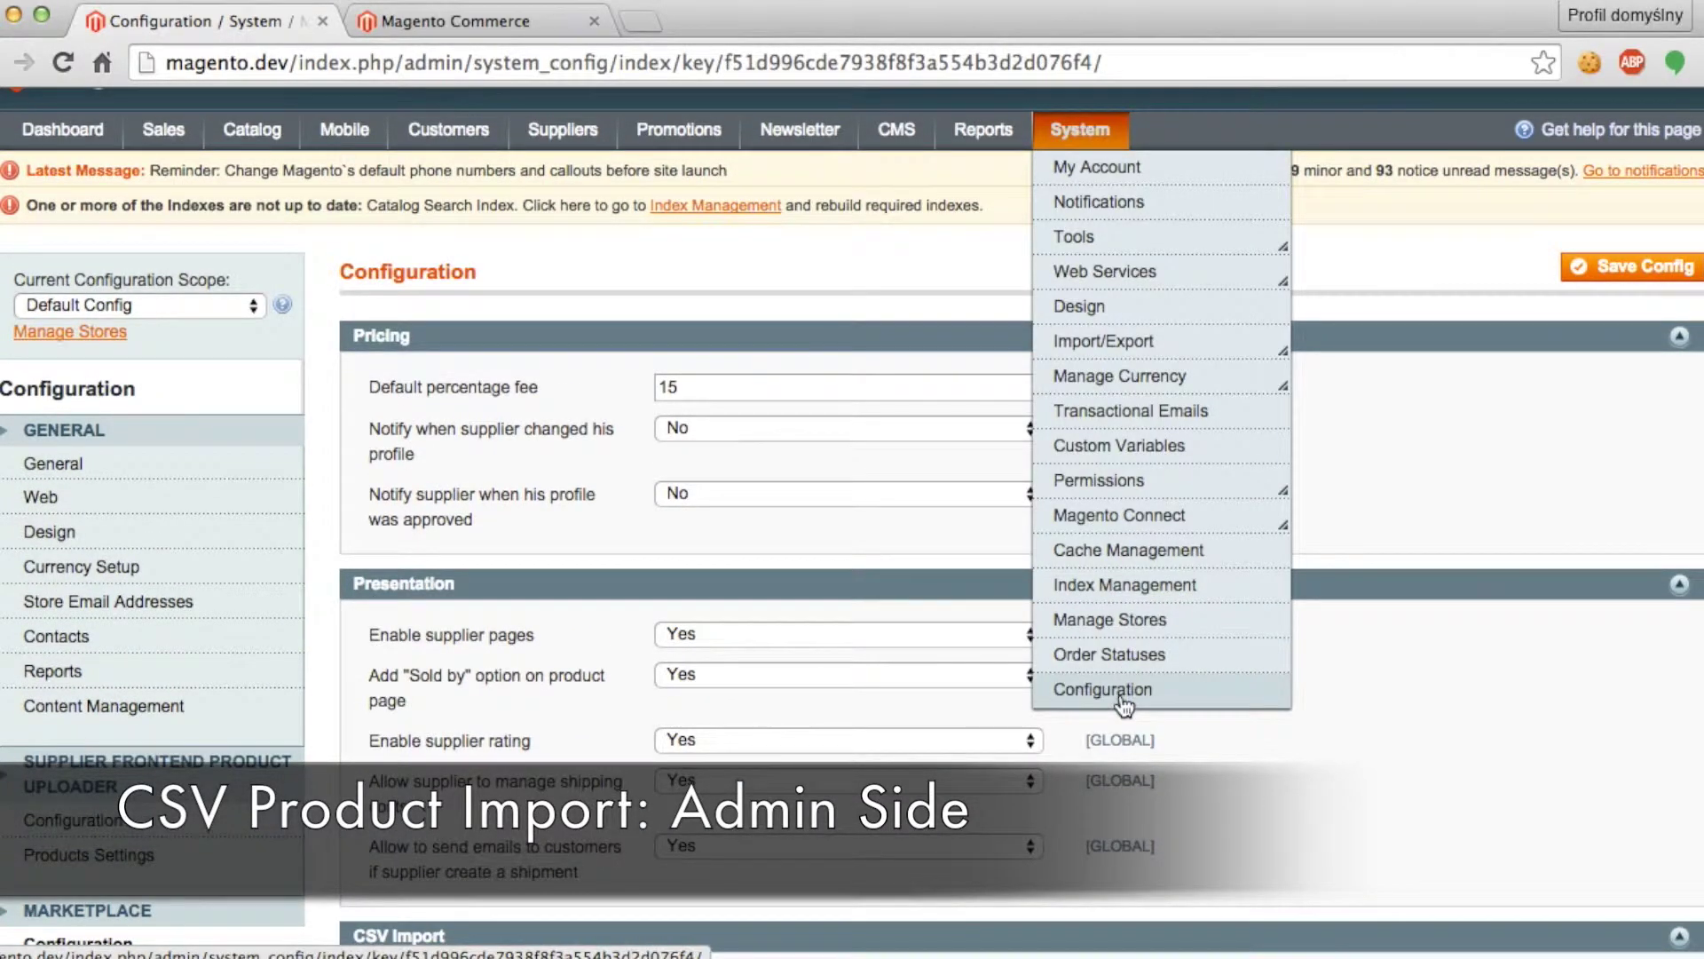
{"action": "scroll", "coordinate": [477, 615], "scroll_direction": "down", "scroll_amount": 5}
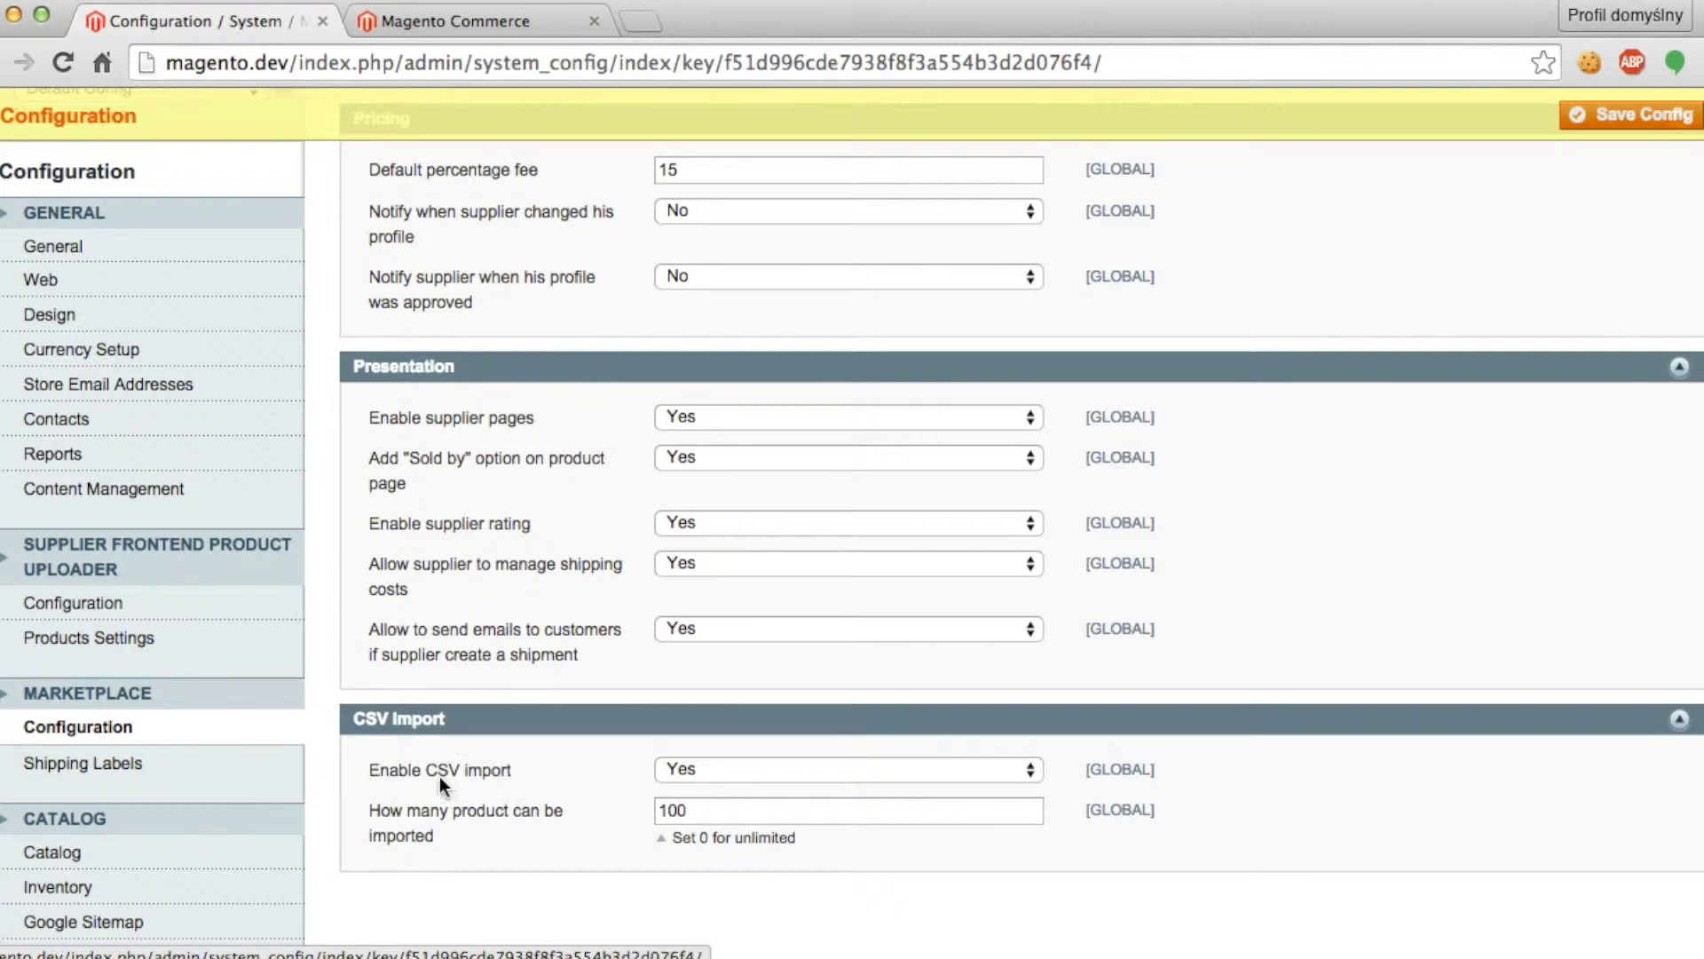
{"action": "left_click", "coordinate": [687, 767]}
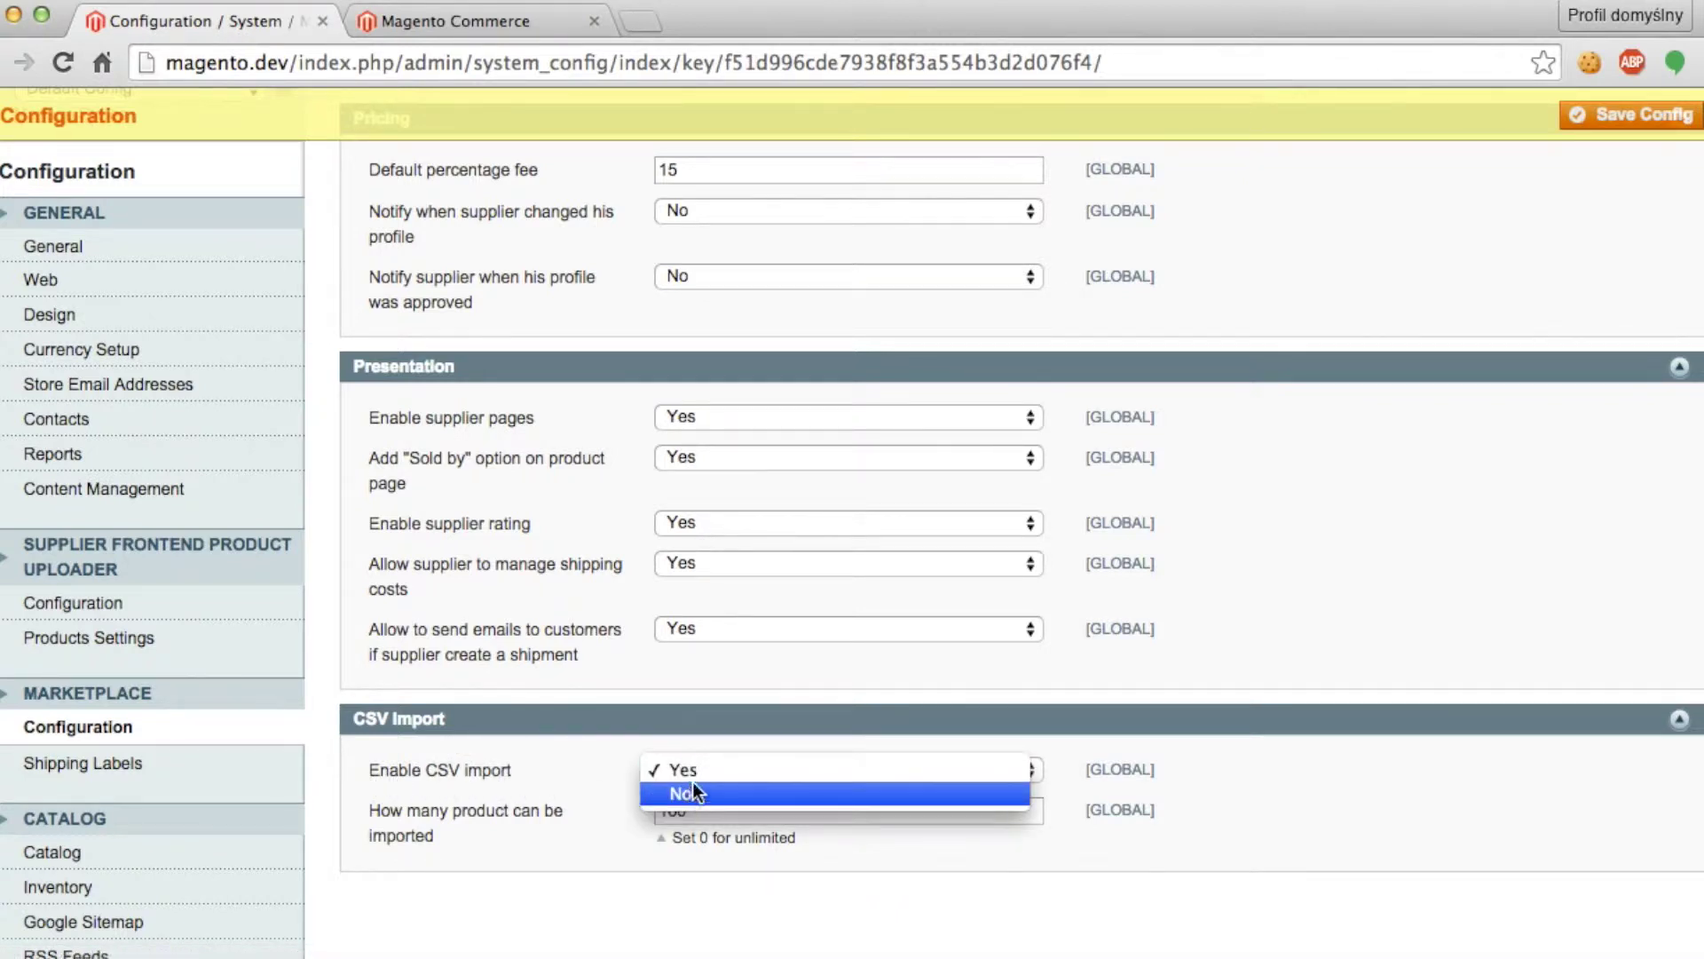
{"action": "left_click", "coordinate": [693, 770]}
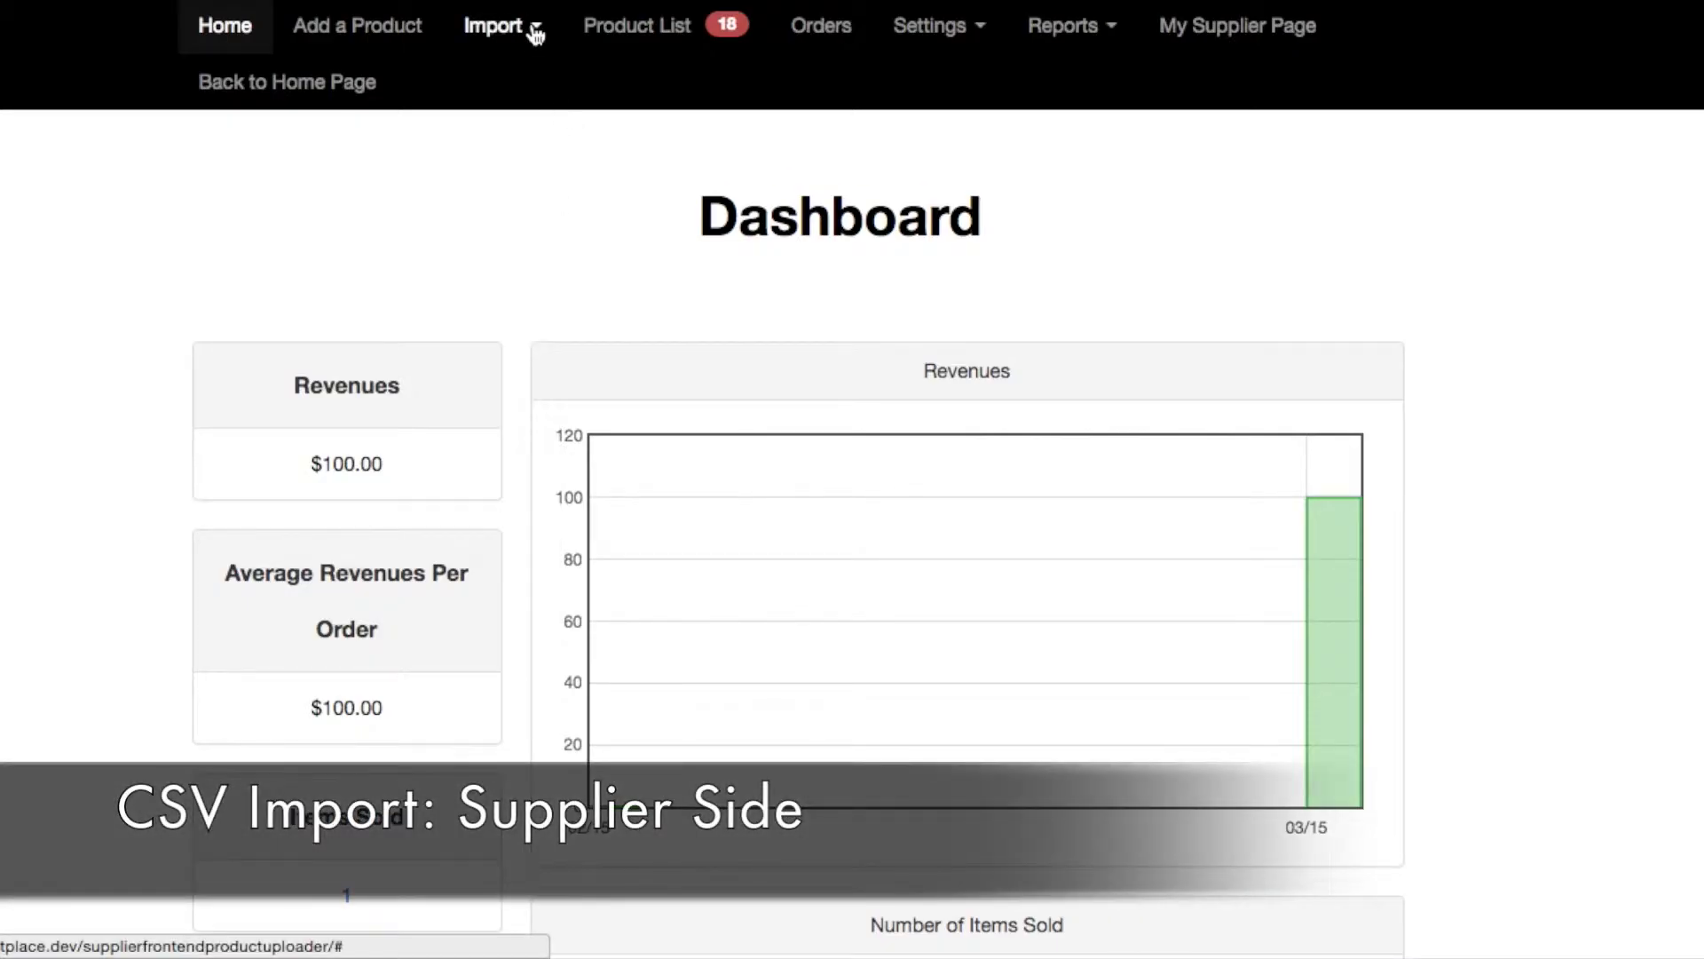
Open the product import page and attach wallpaper-tumblr-backgrounds-vintage.jpg as the product image.
{"action": "left_click", "coordinate": [533, 27]}
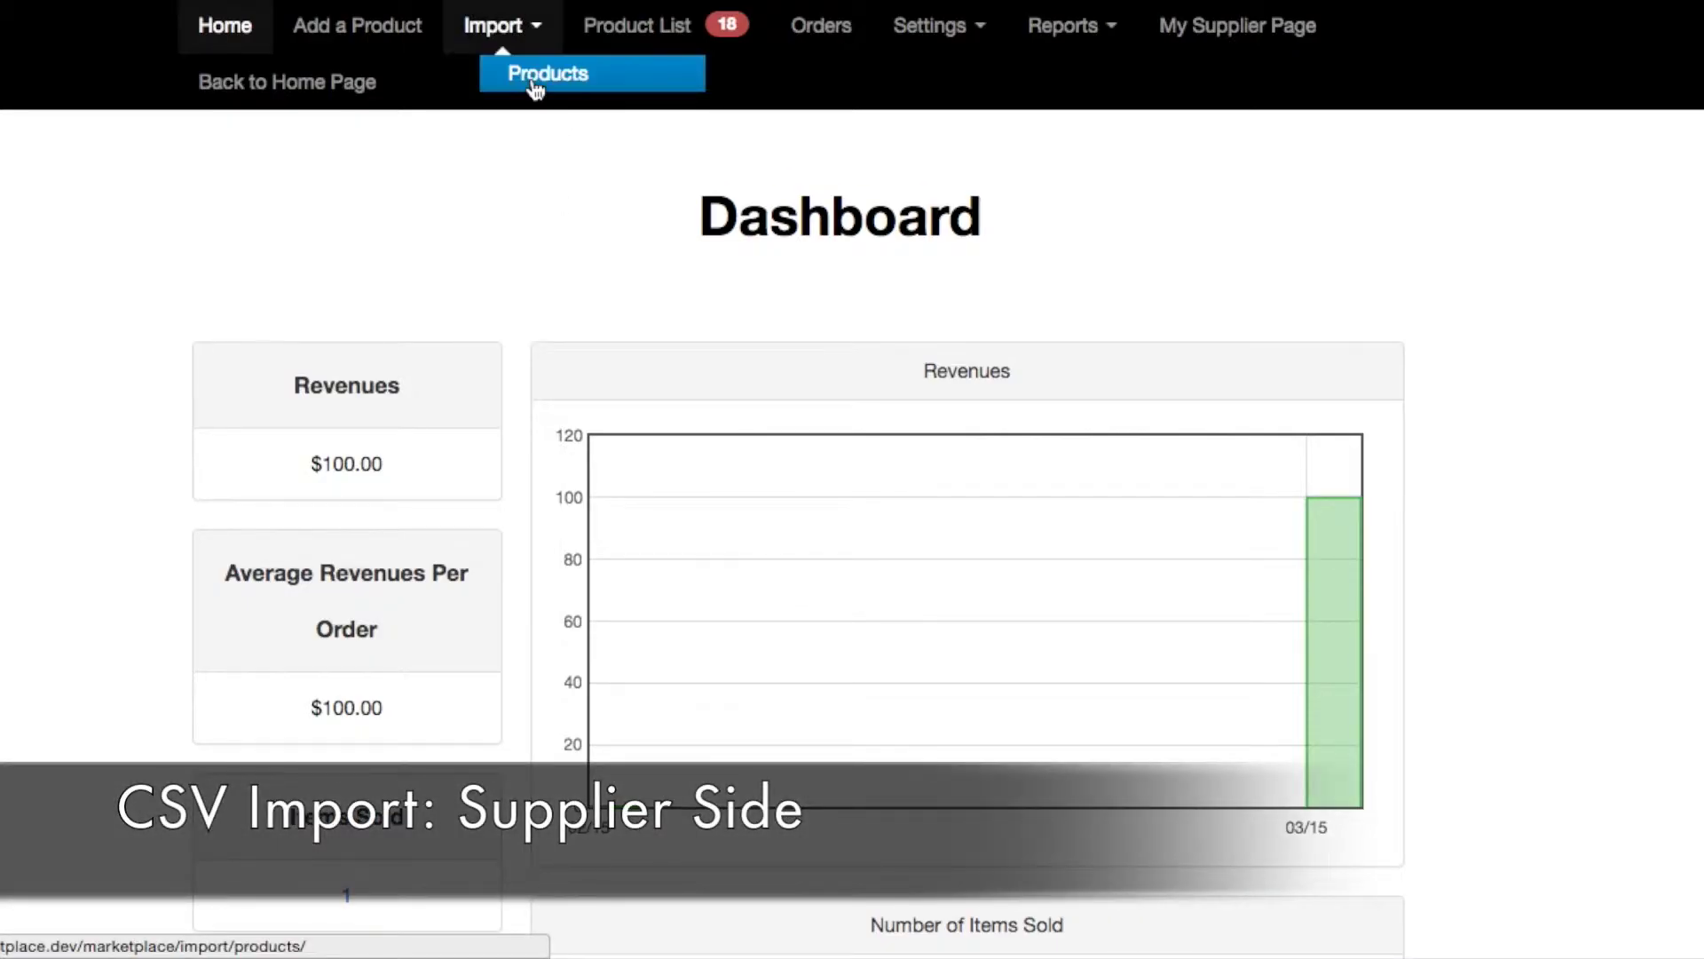
{"action": "left_click", "coordinate": [534, 80]}
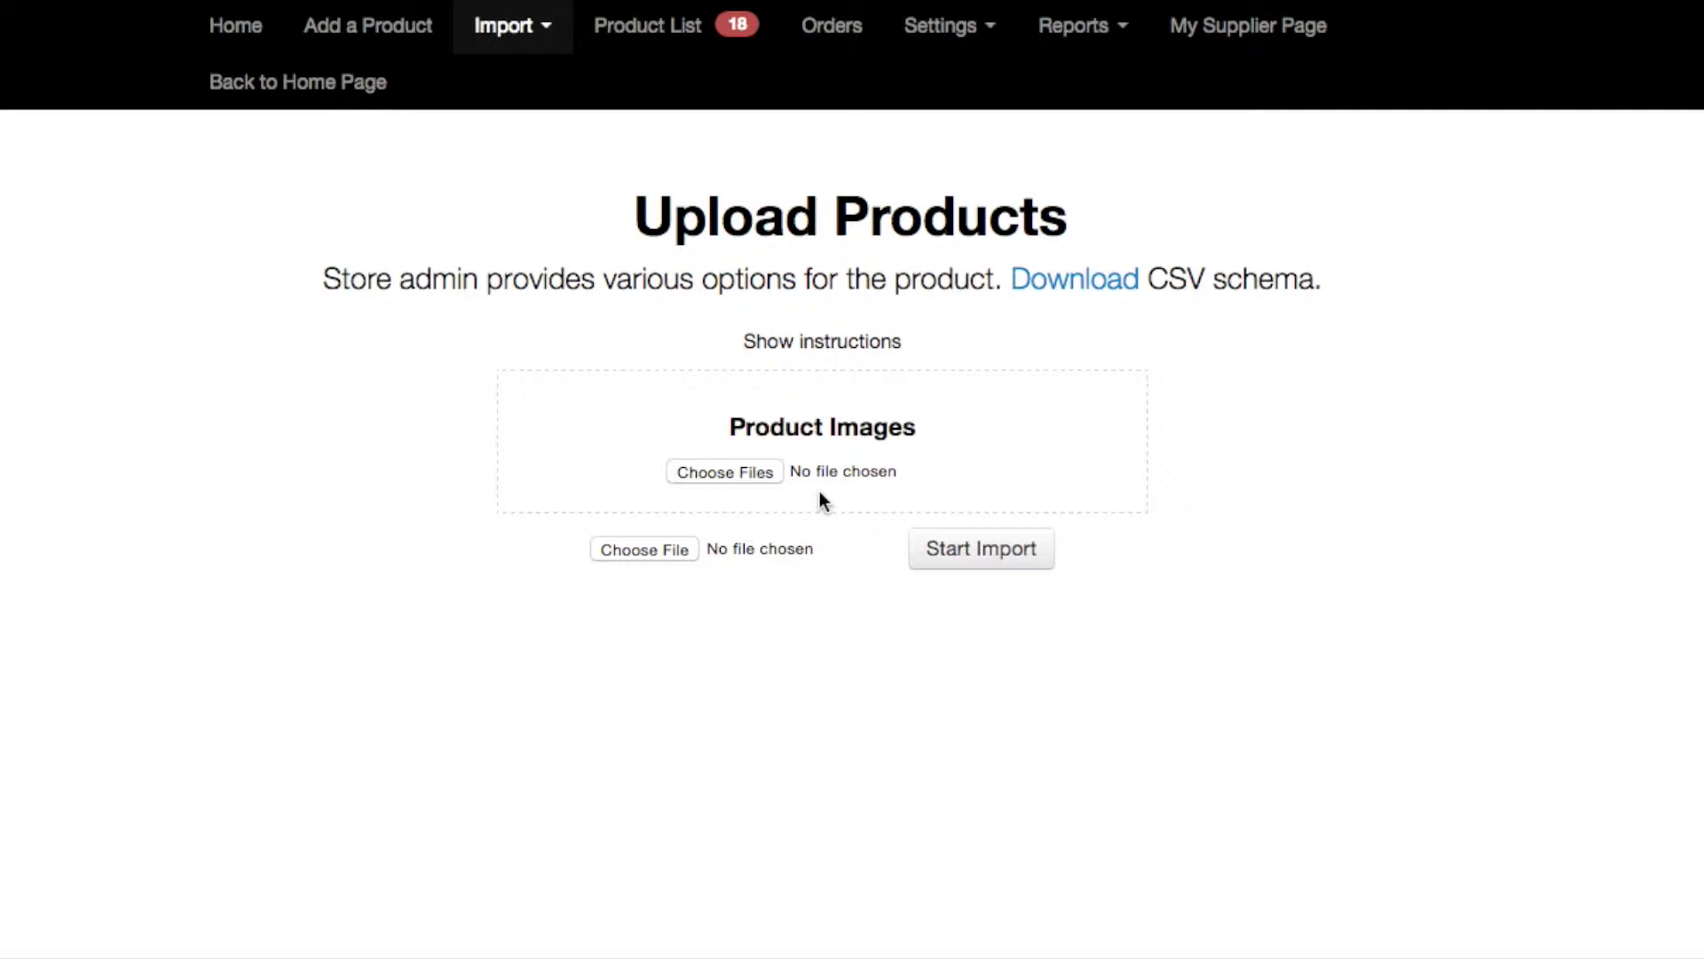
{"action": "left_click", "coordinate": [732, 470]}
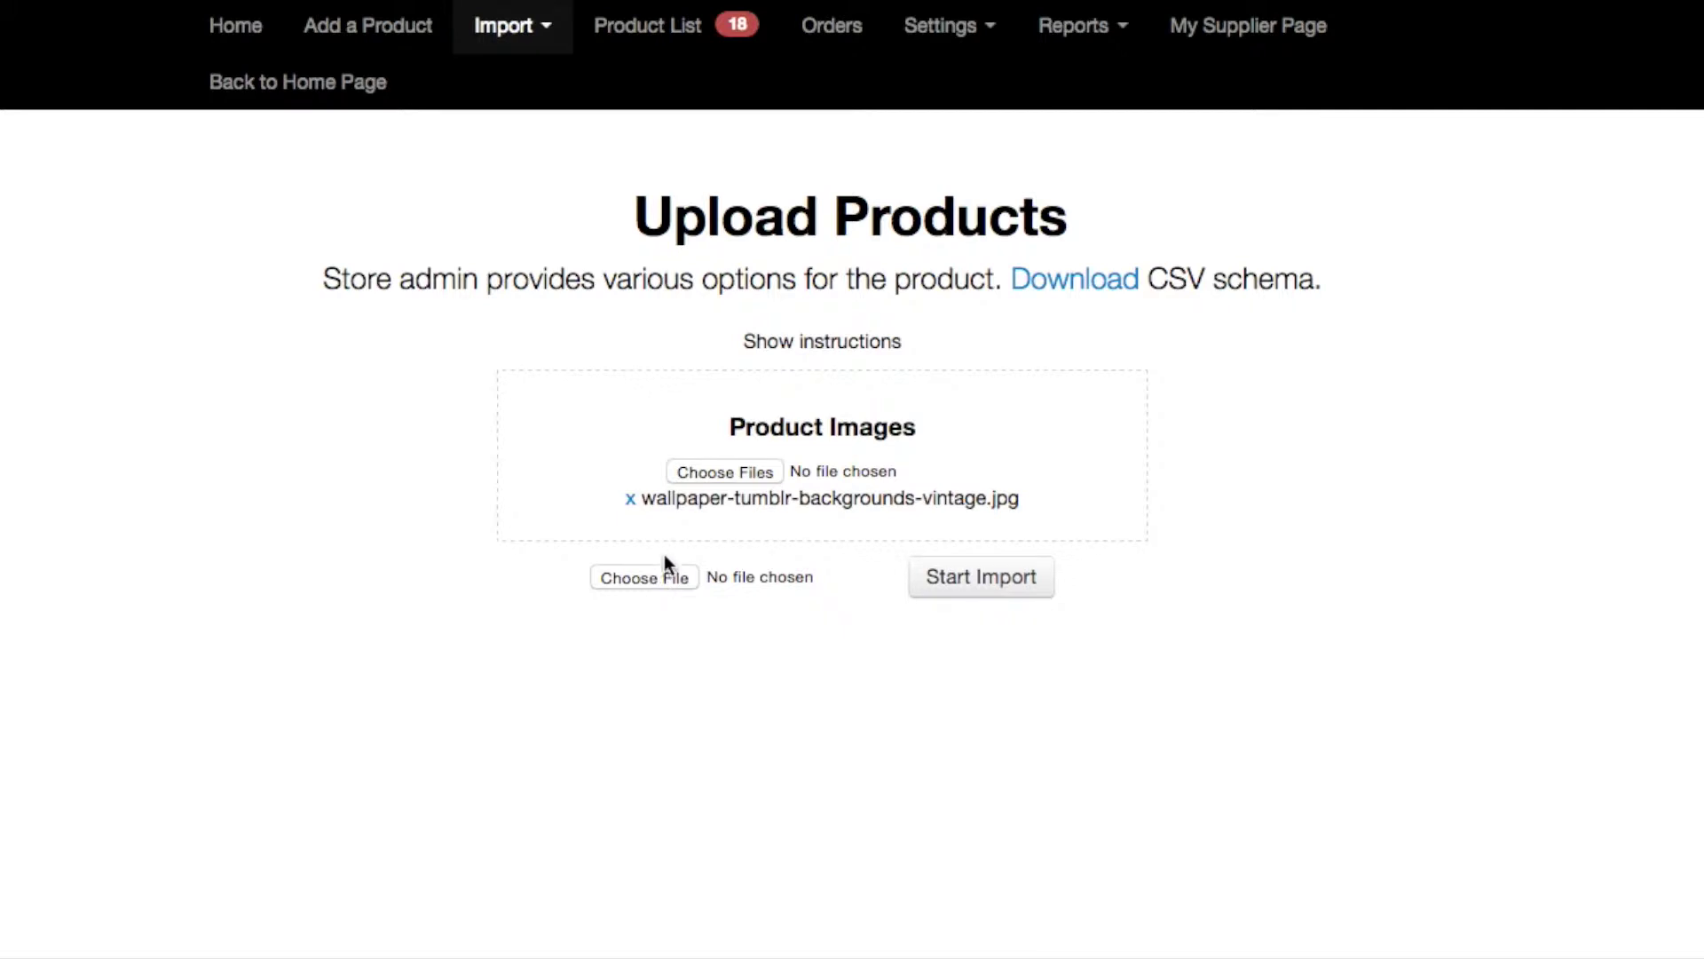
Select products_schema.csv as the import file and start the product import.
{"action": "left_click", "coordinate": [675, 578]}
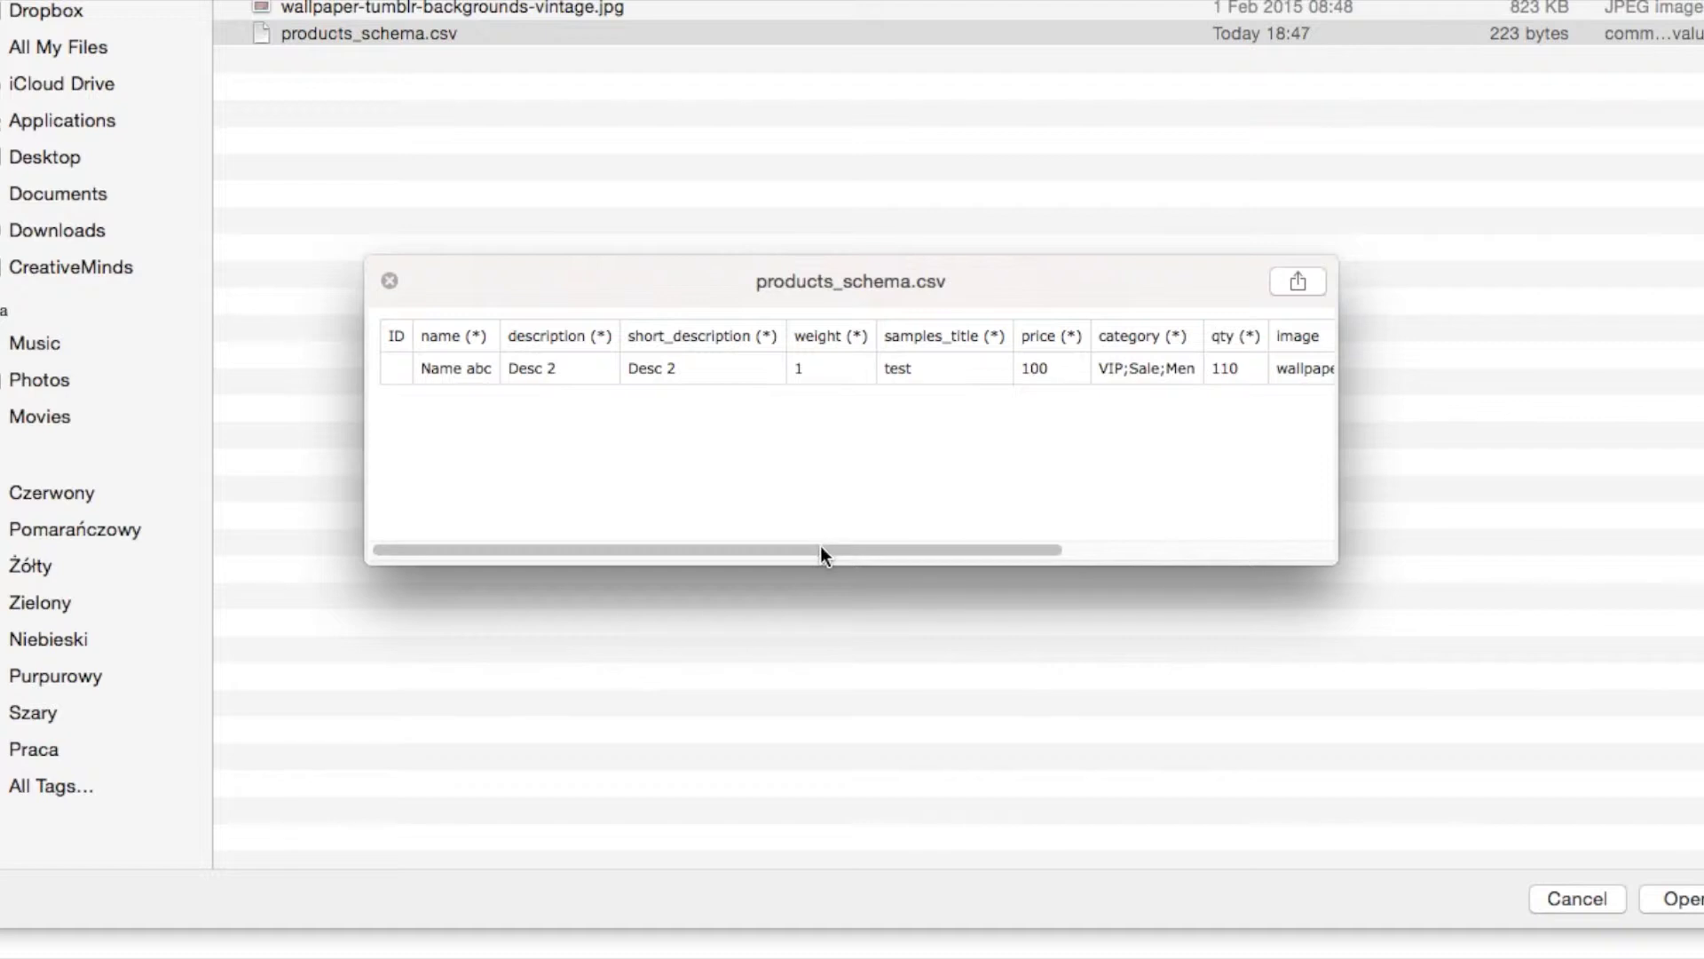
{"action": "left_click_drag", "start_coordinate": [823, 552], "coordinate": [1115, 492]}
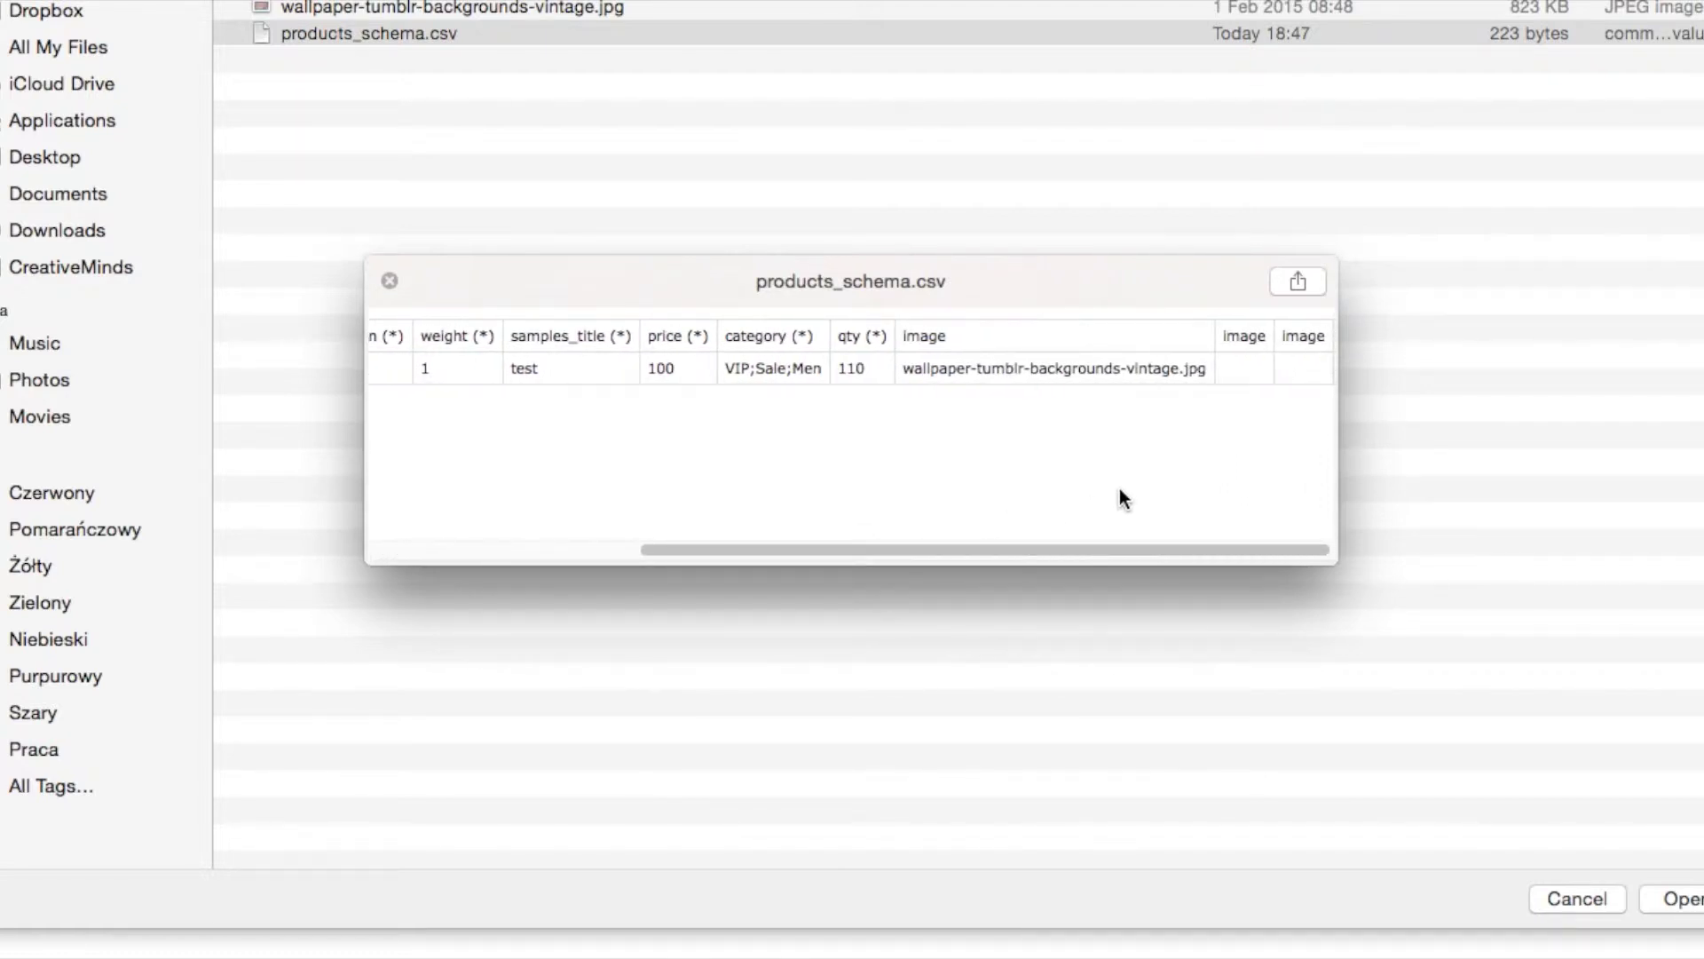
{"action": "scroll", "coordinate": [955, 494], "scroll_direction": "left", "scroll_amount": 10}
{"action": "left_click", "coordinate": [390, 280]}
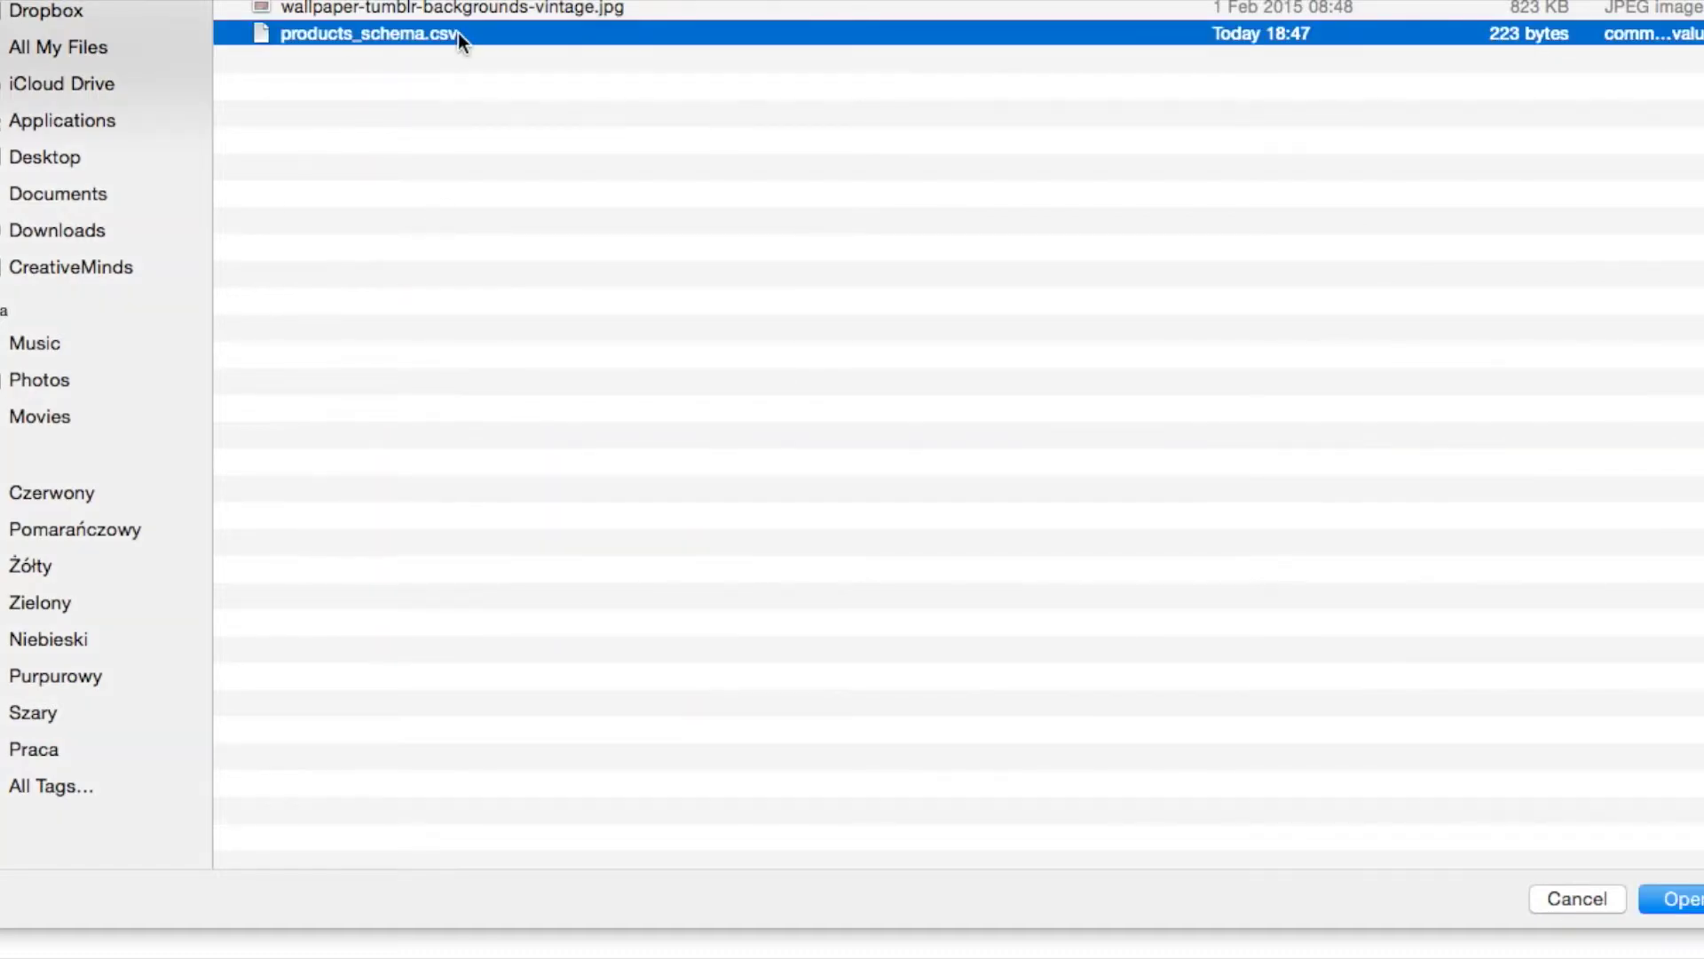
{"action": "left_click", "coordinate": [1676, 899]}
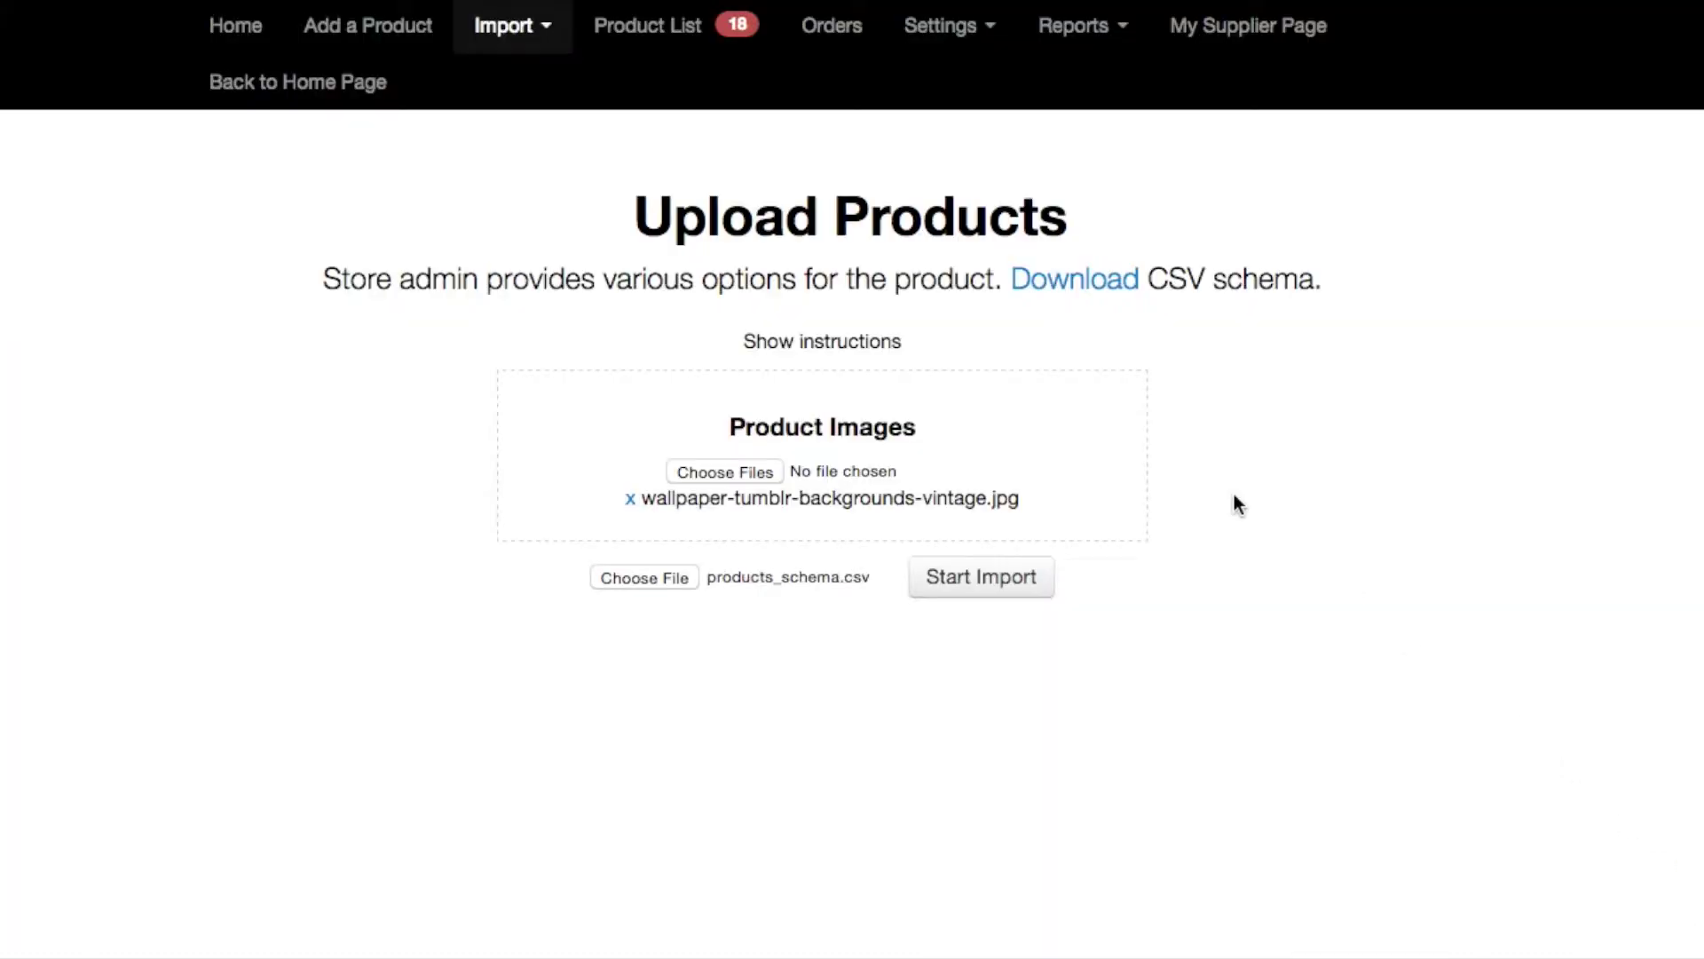
{"action": "left_click", "coordinate": [1017, 607]}
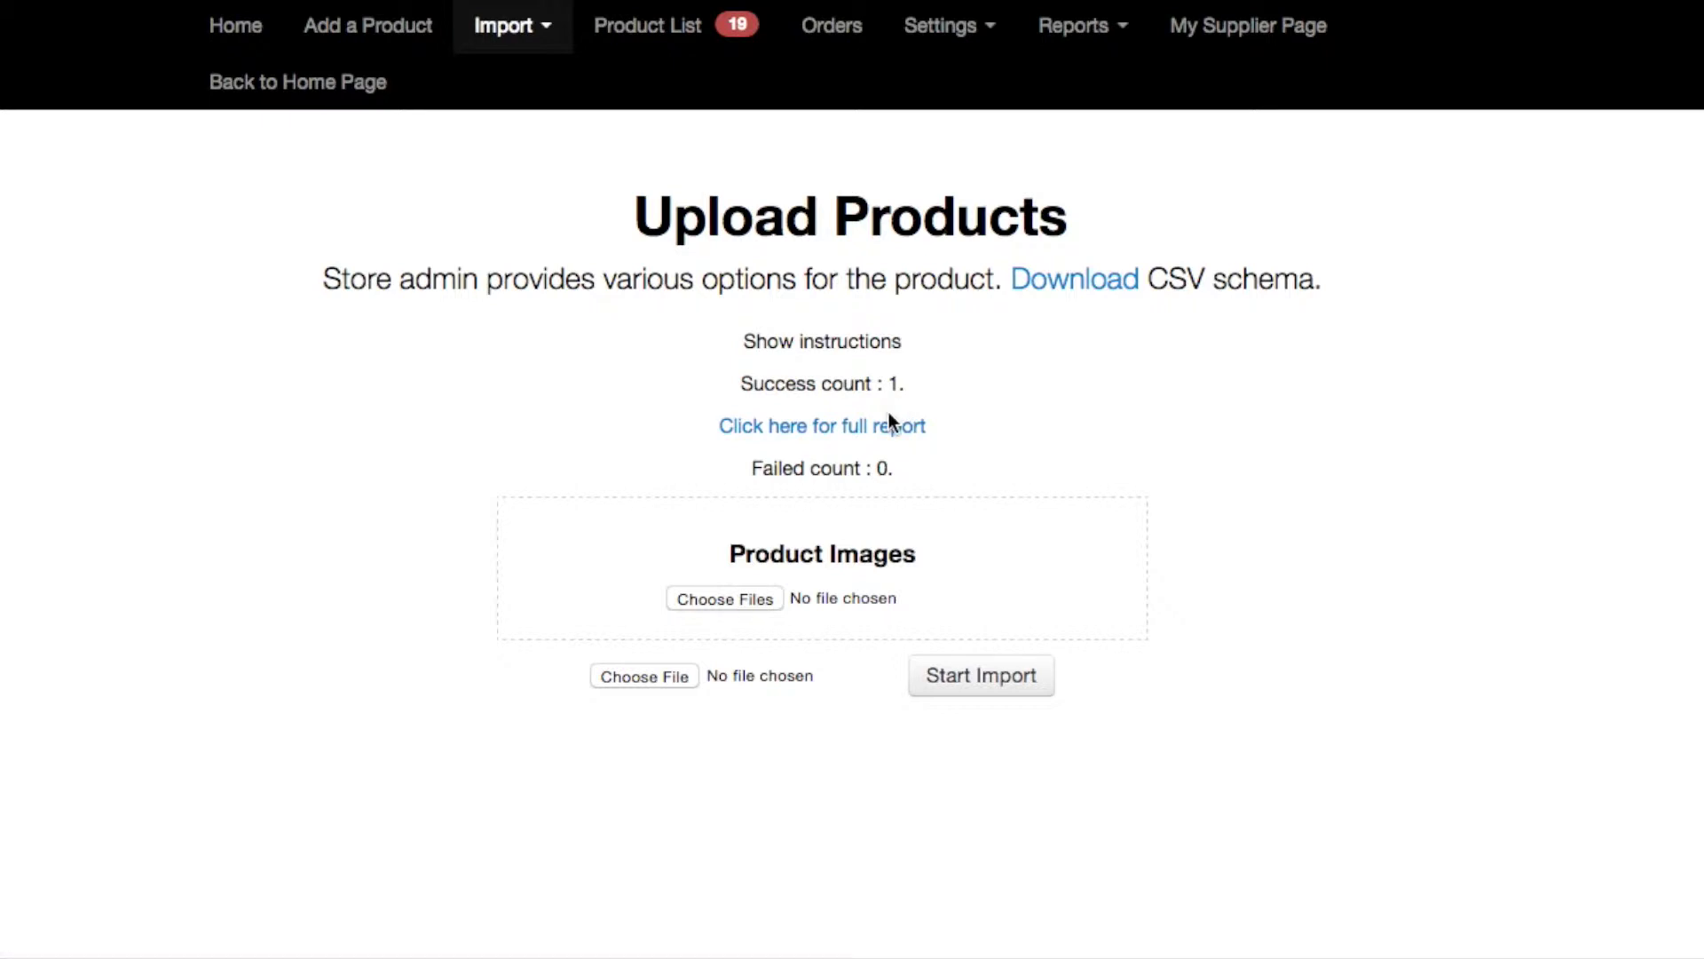
Open the full import report listing the newly created product Name abc.
{"action": "left_click", "coordinate": [893, 429]}
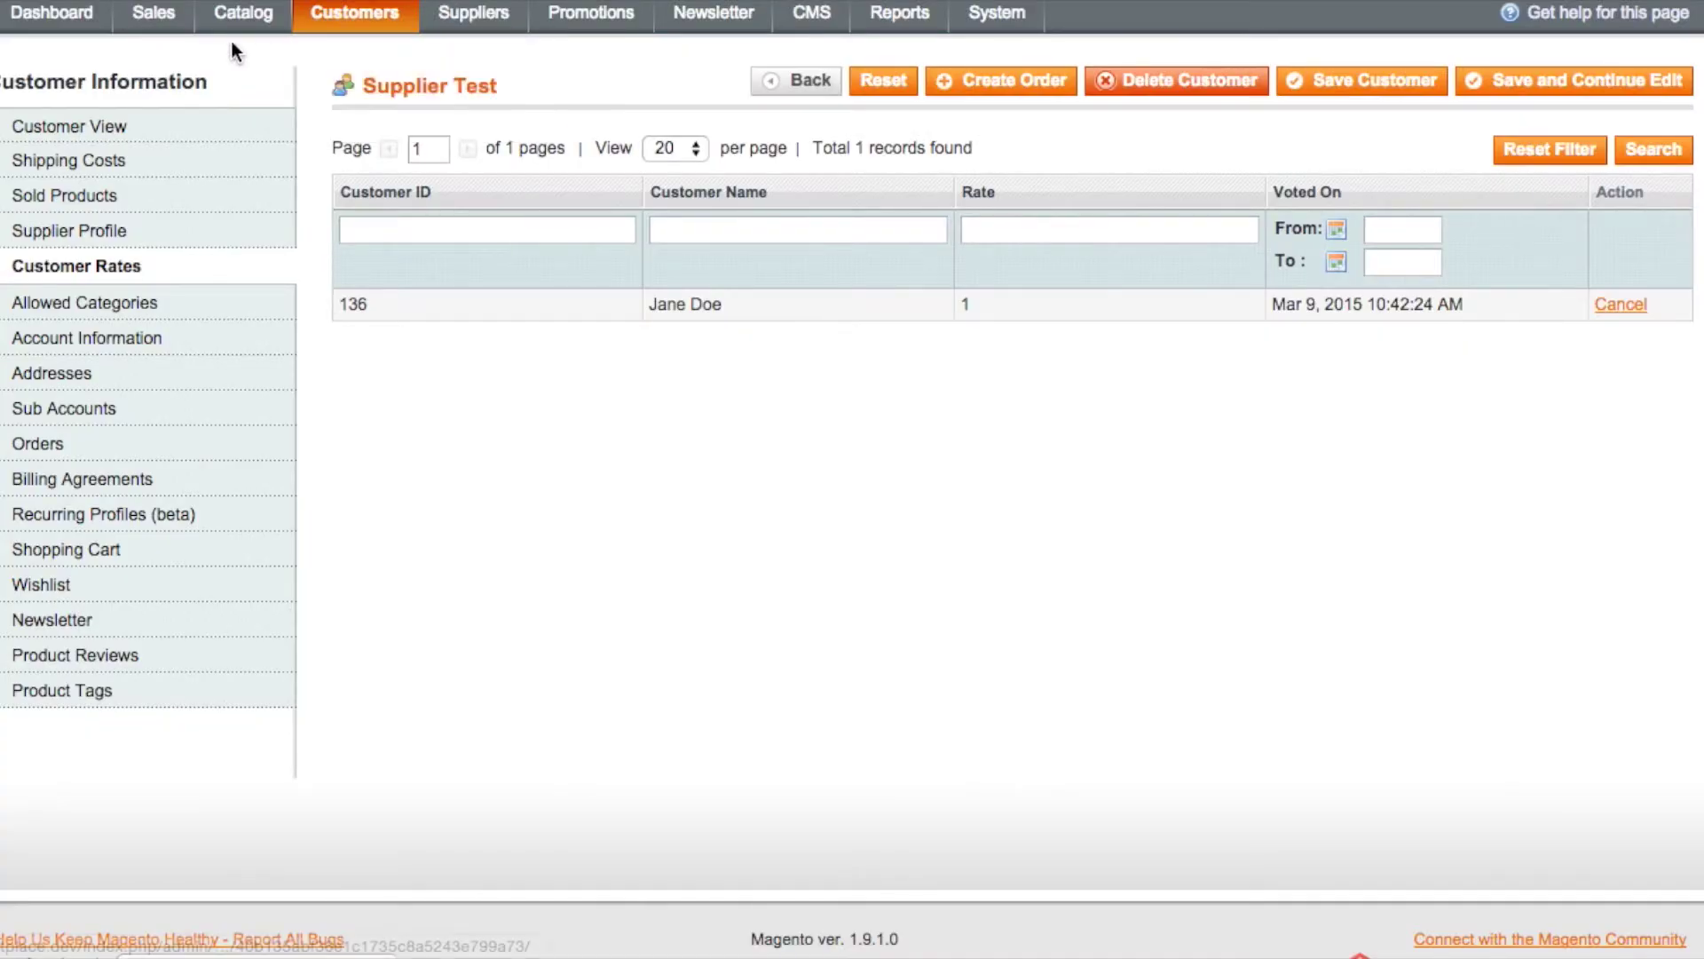
Open Catalog > Manage Products, with Name abc (ID 1475, SKU 100159) listed first.
{"action": "mouse_move", "coordinate": [151, 24]}
{"action": "mouse_move", "coordinate": [243, 13]}
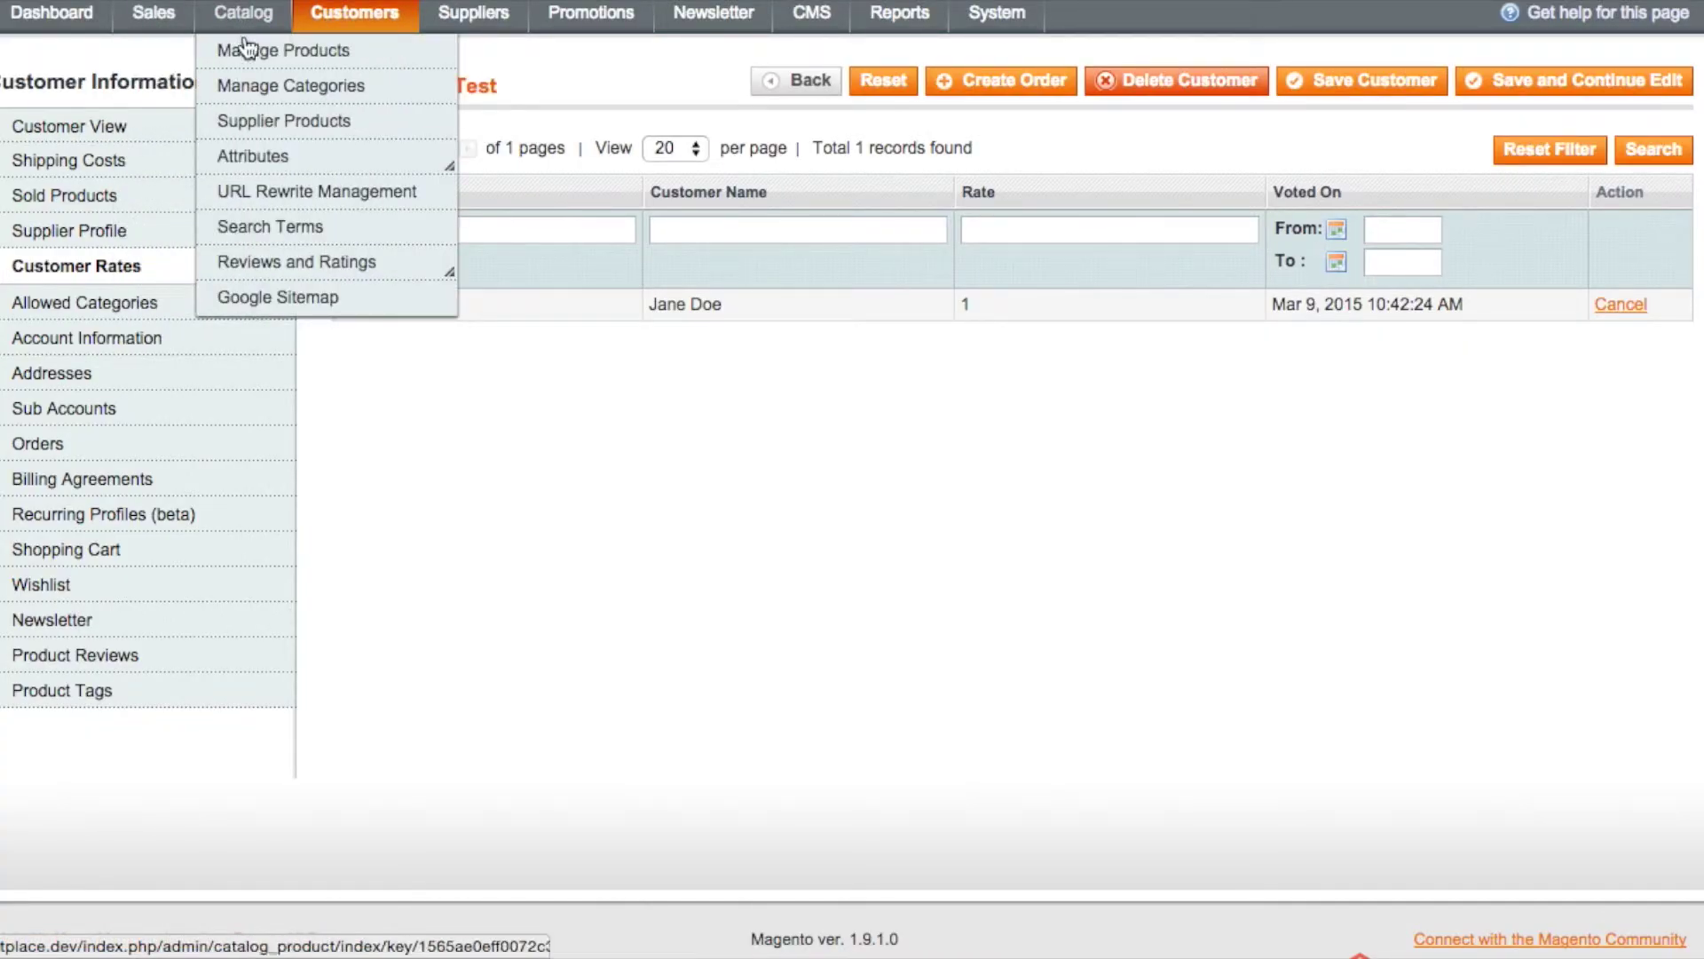
{"action": "left_click", "coordinate": [248, 50]}
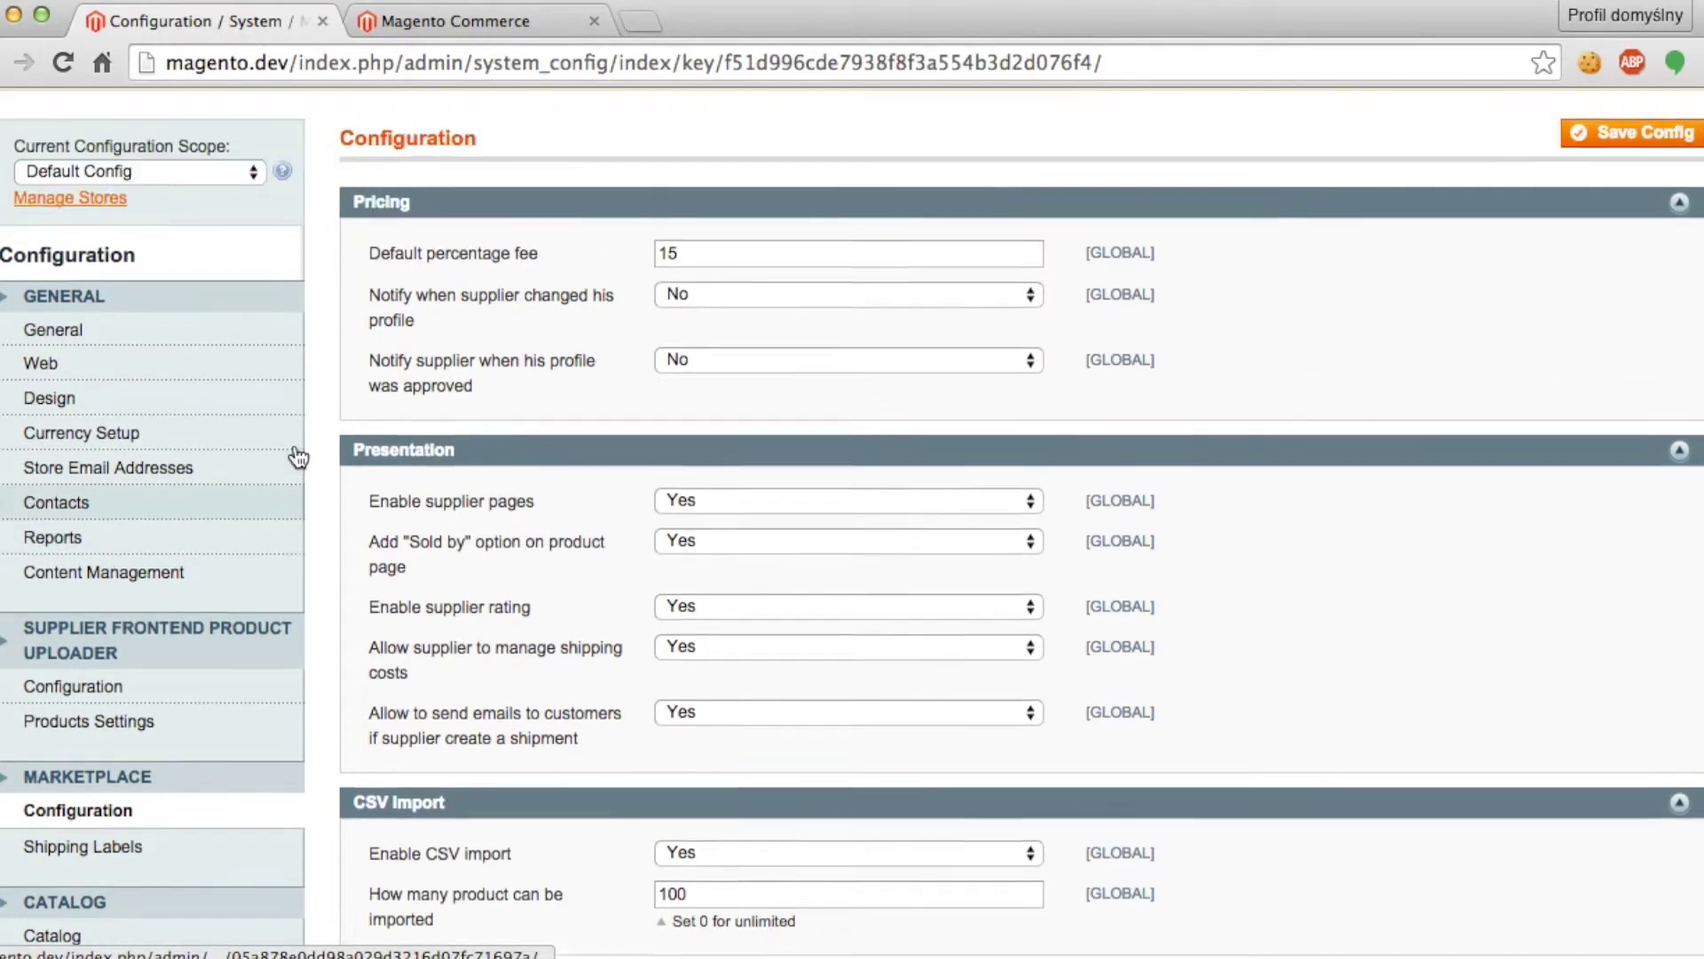
Open the Suppliers Billing Report showing order 24 with $2.50 still owing.
{"action": "scroll", "coordinate": [298, 457], "scroll_direction": "up", "scroll_amount": 3}
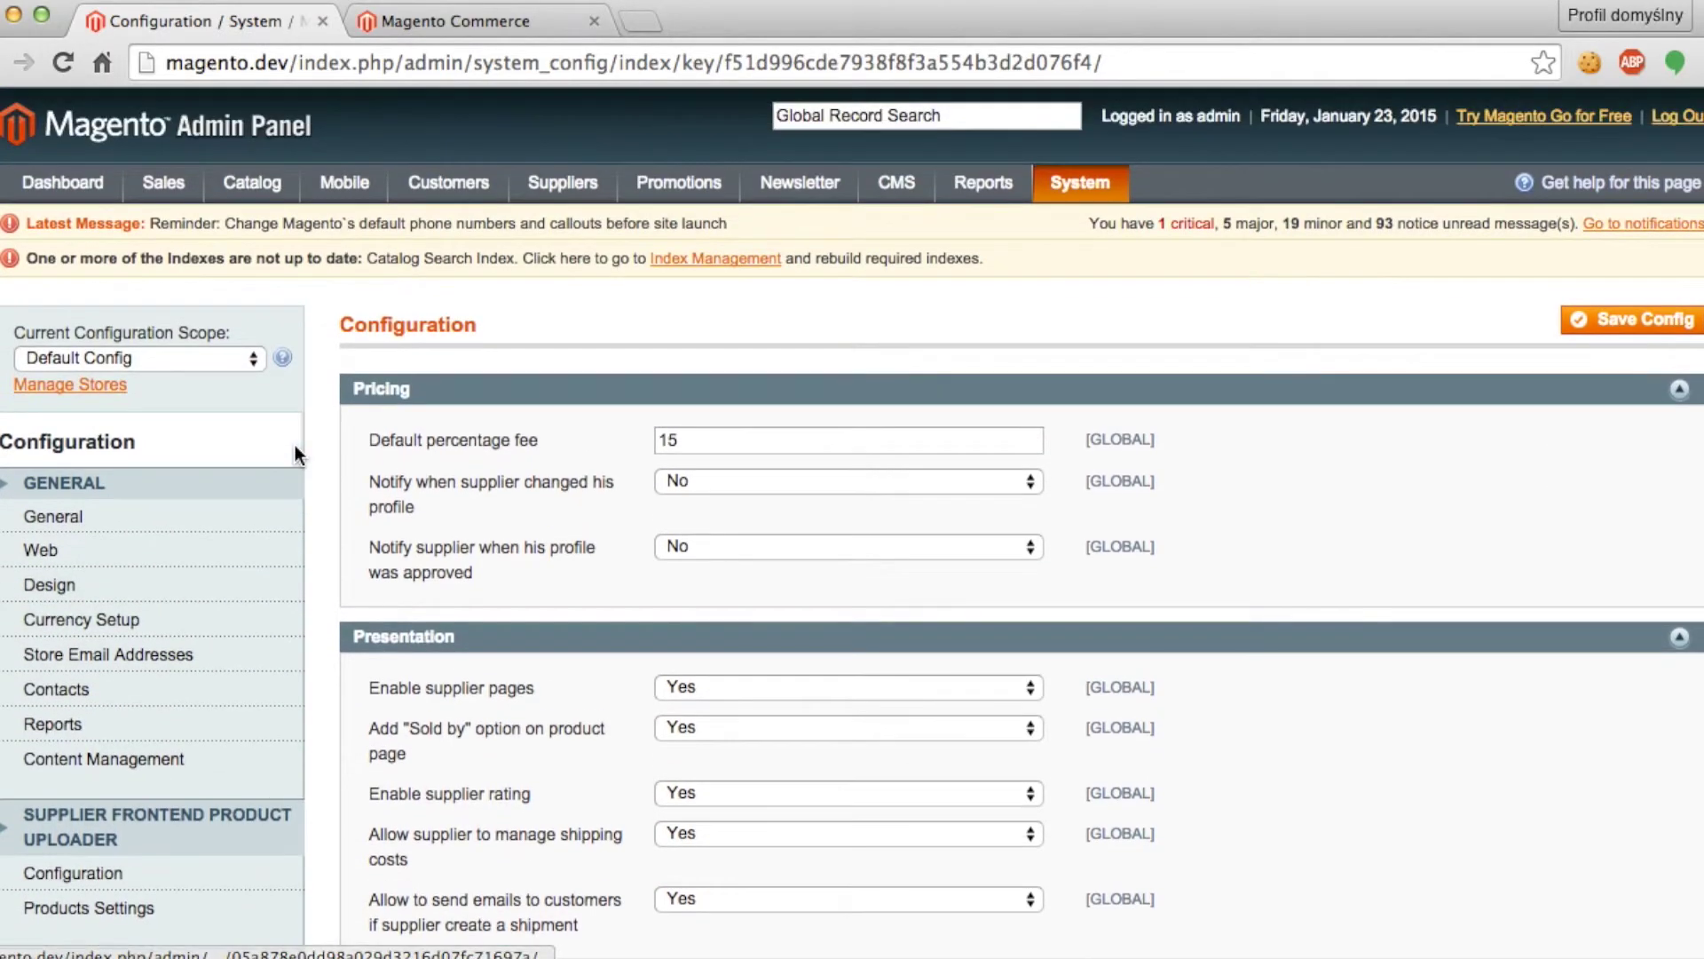
{"action": "mouse_move", "coordinate": [538, 197]}
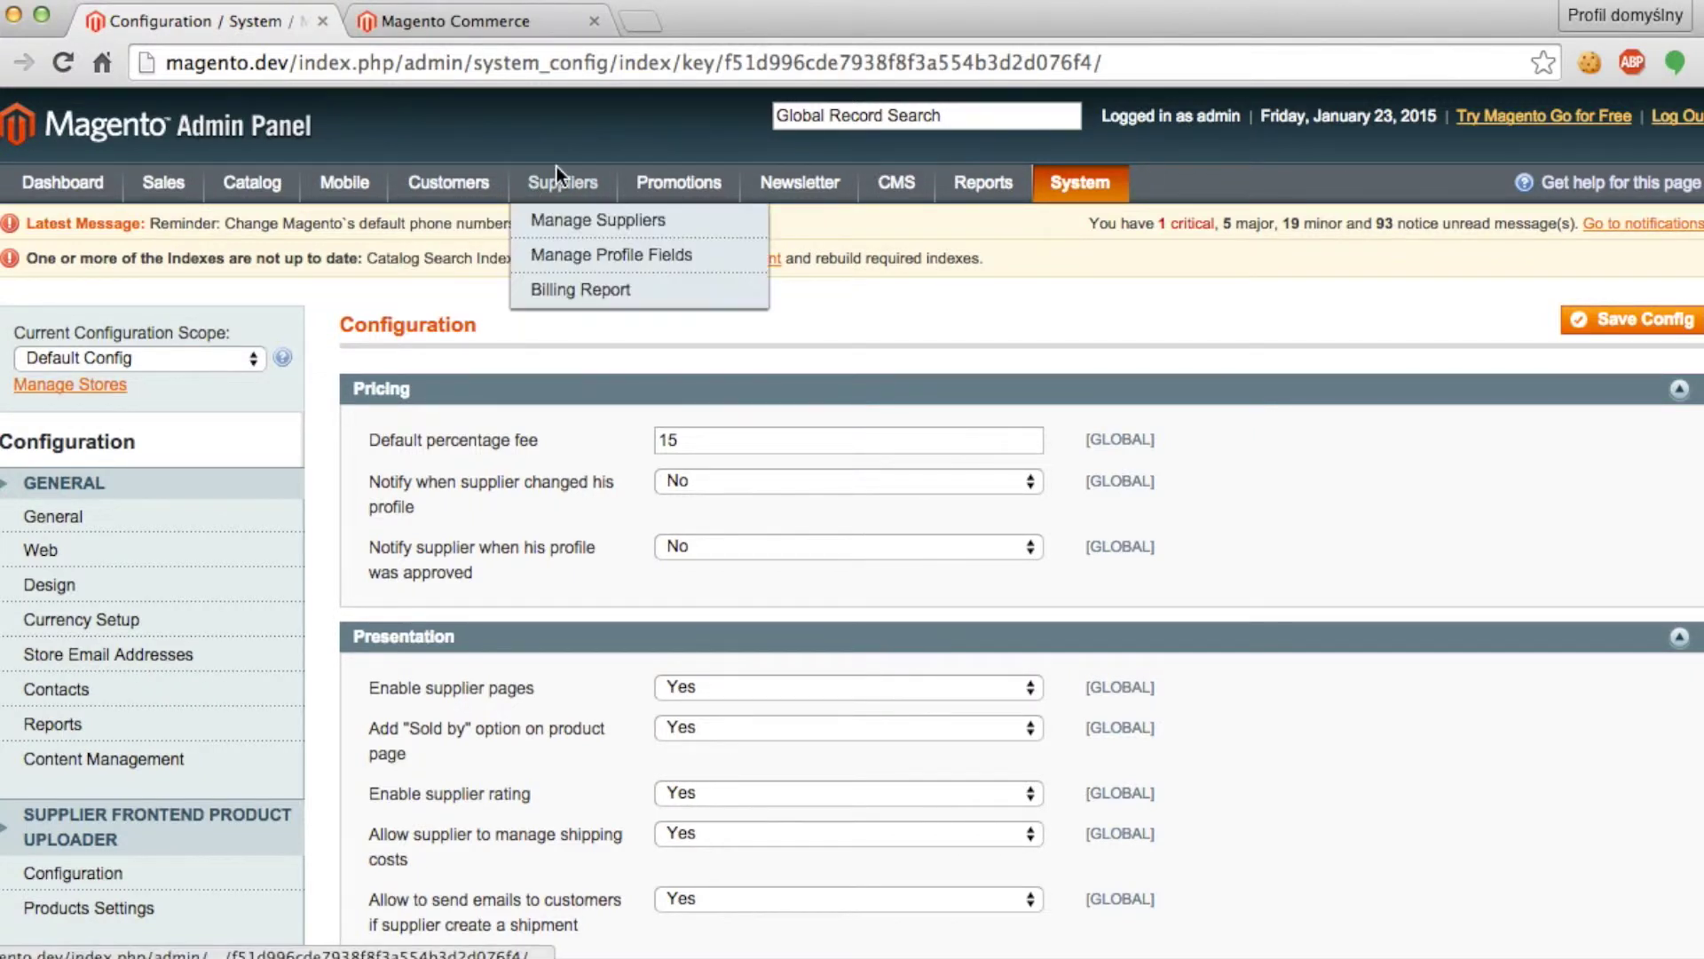
{"action": "left_click", "coordinate": [568, 291]}
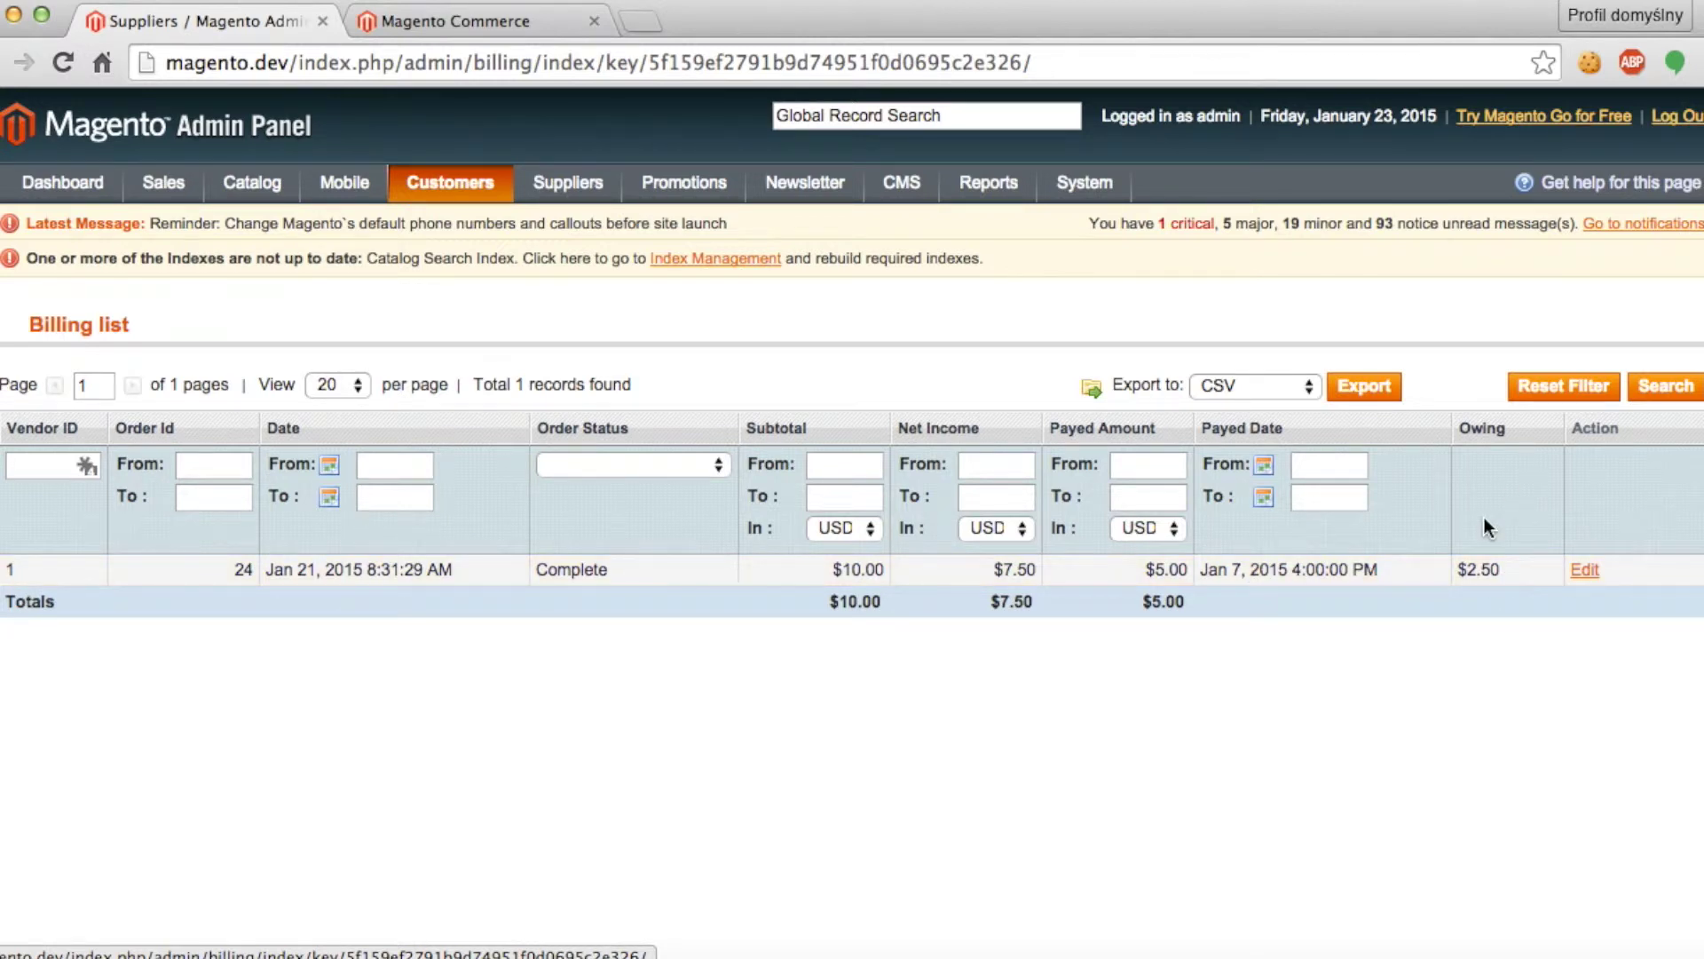
Edit order 24's payment, change the amount from 5.00 to 7.00, and save.
{"action": "left_click", "coordinate": [1584, 571]}
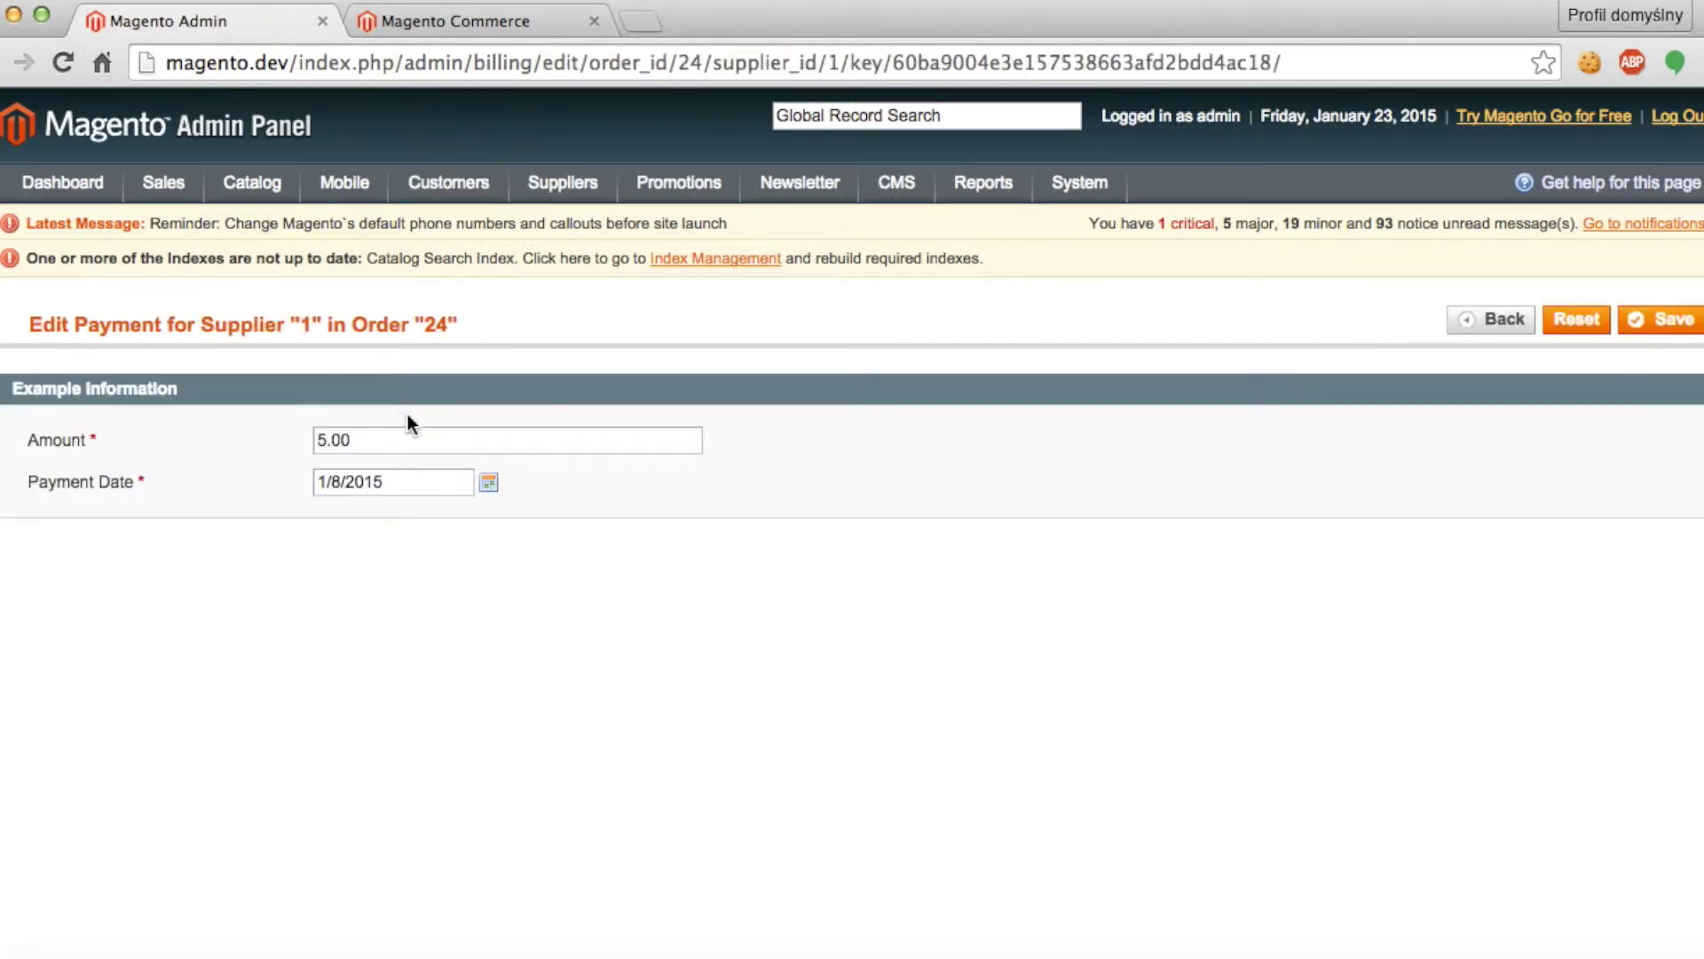
{"action": "left_click", "coordinate": [324, 443]}
{"action": "key", "text": "shift+Left"}
{"action": "type", "text": "7"}
{"action": "left_click", "coordinate": [1651, 339]}
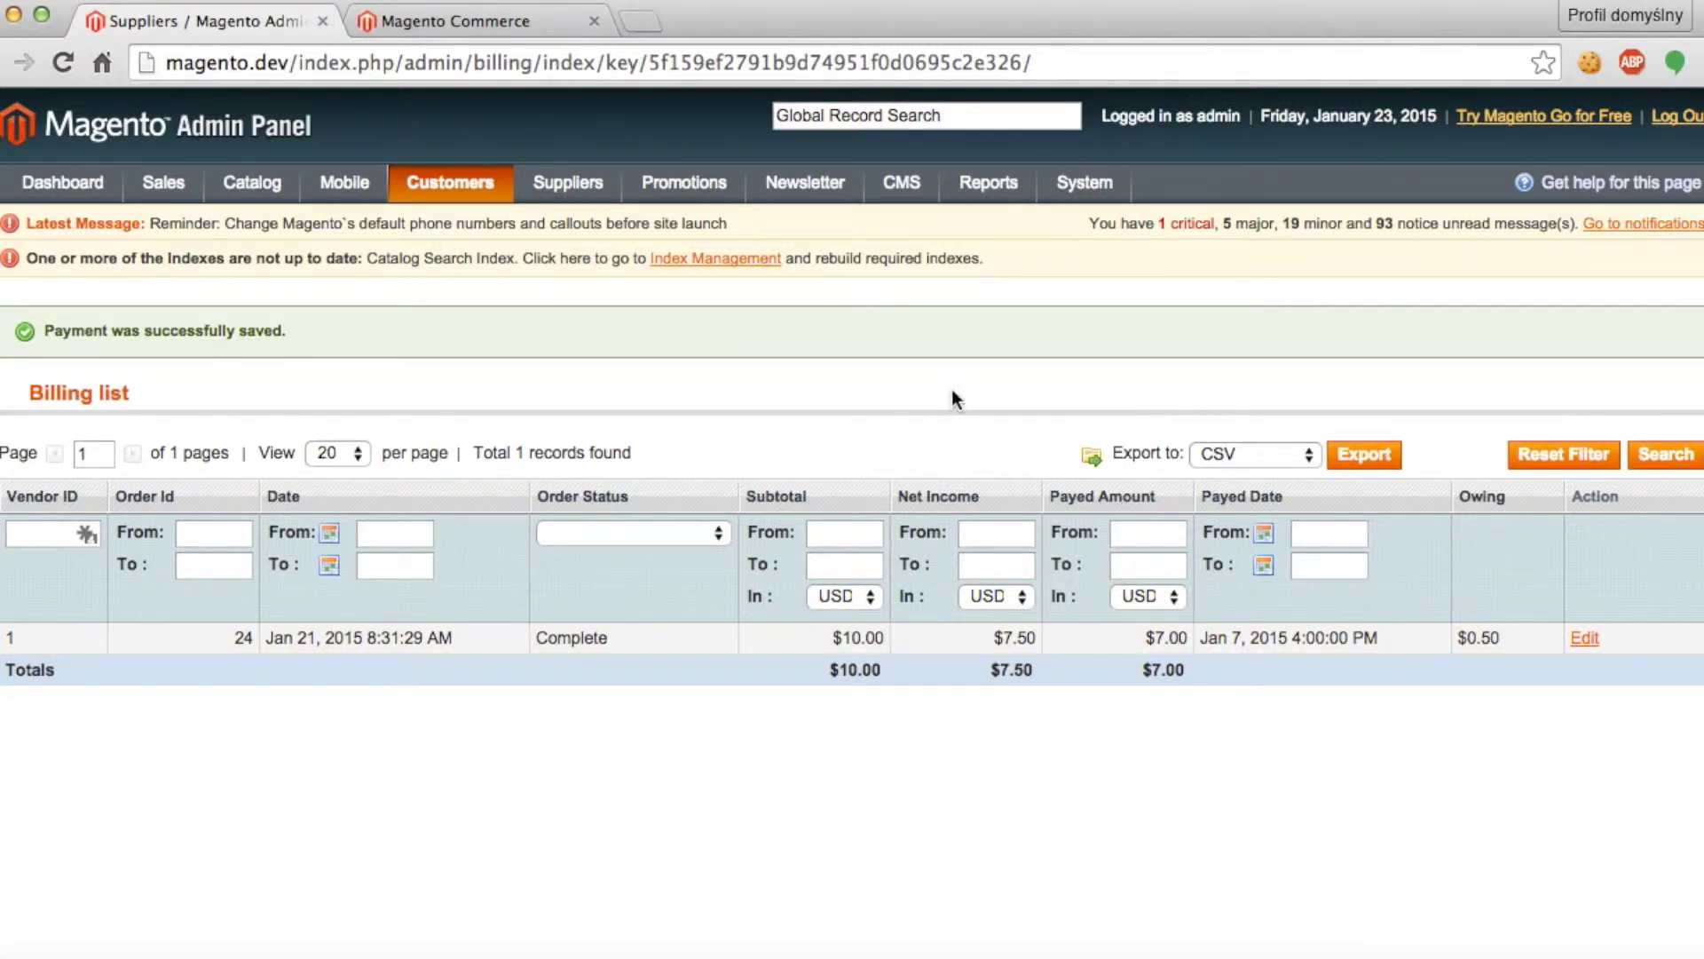
{"action": "mouse_move", "coordinate": [589, 169]}
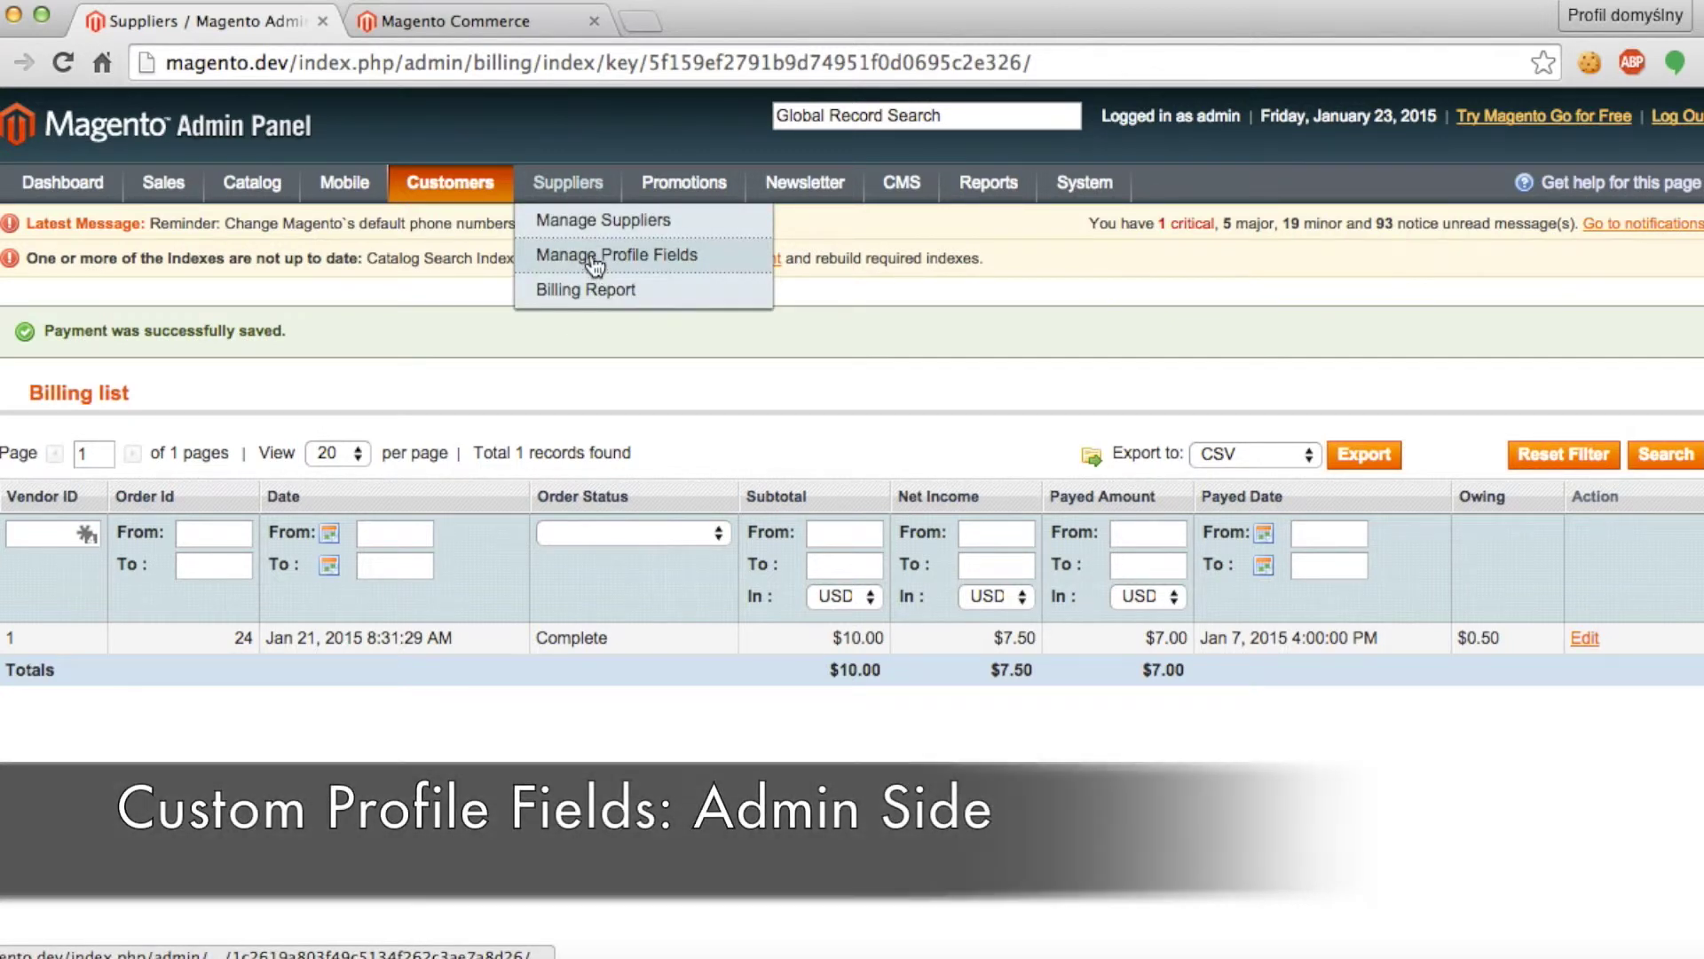
Open Suppliers > Manage Profile Fields to see the bank_account and terms fields.
{"action": "left_click", "coordinate": [592, 264]}
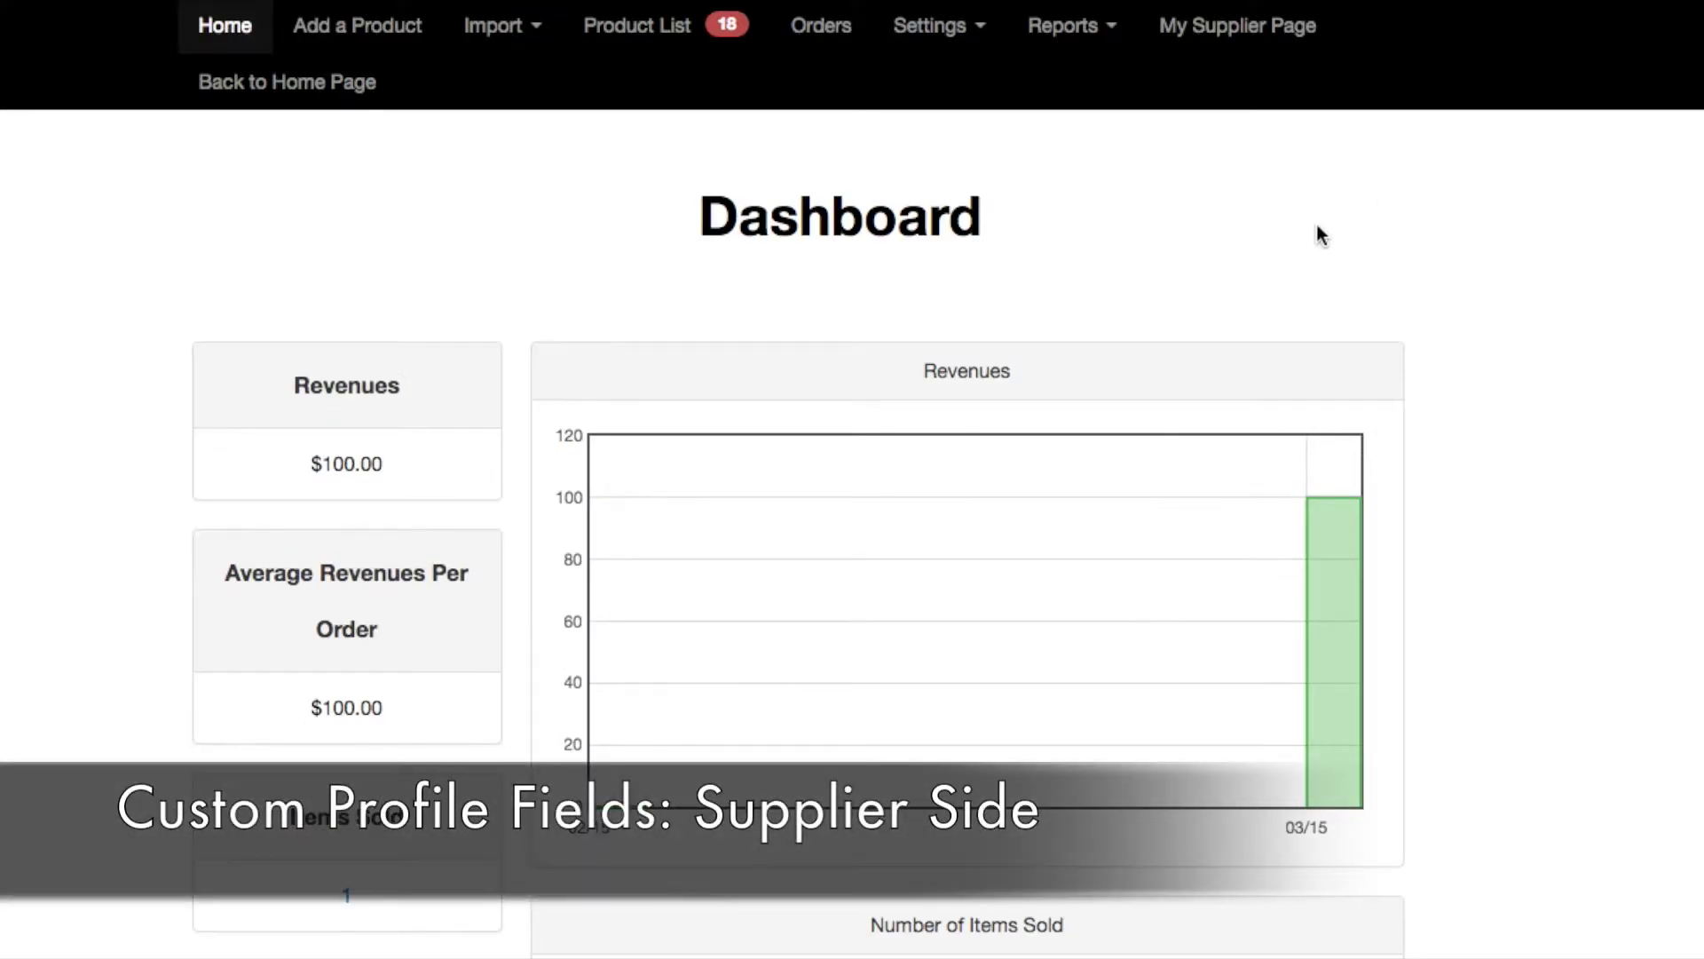
Open Settings > My Profile Page and enter a bank account number in Bank Account.
{"action": "left_click", "coordinate": [968, 39]}
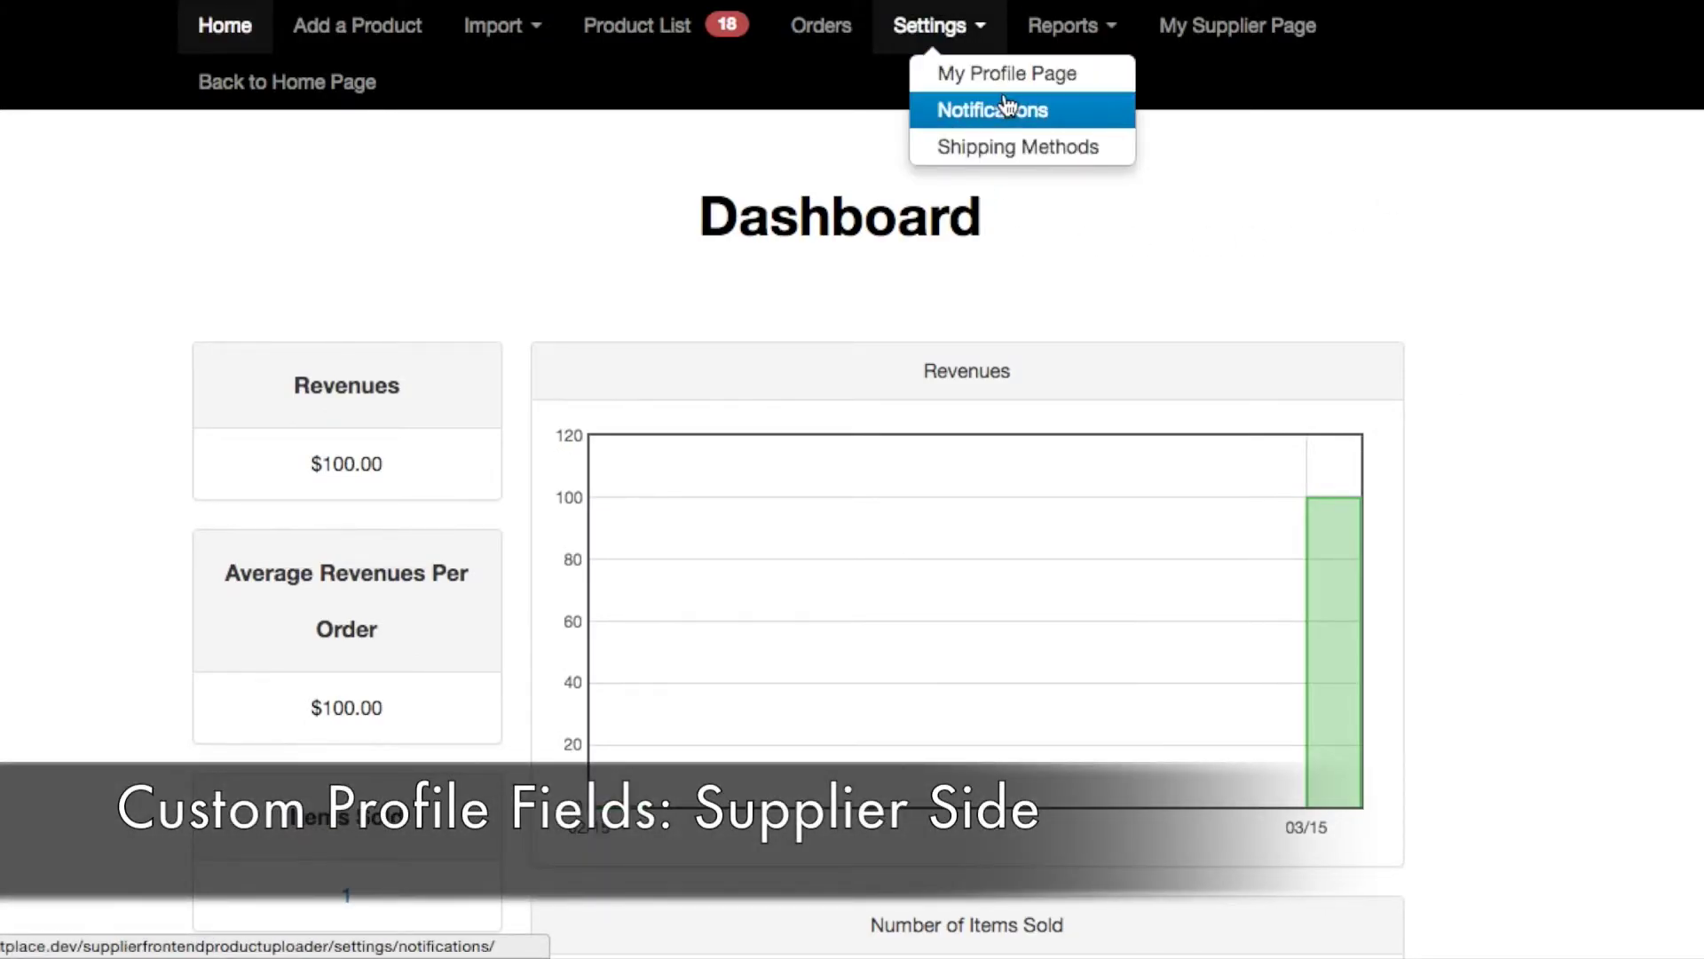
{"action": "left_click", "coordinate": [1053, 84]}
{"action": "scroll", "coordinate": [1062, 267], "scroll_direction": "down", "scroll_amount": 1}
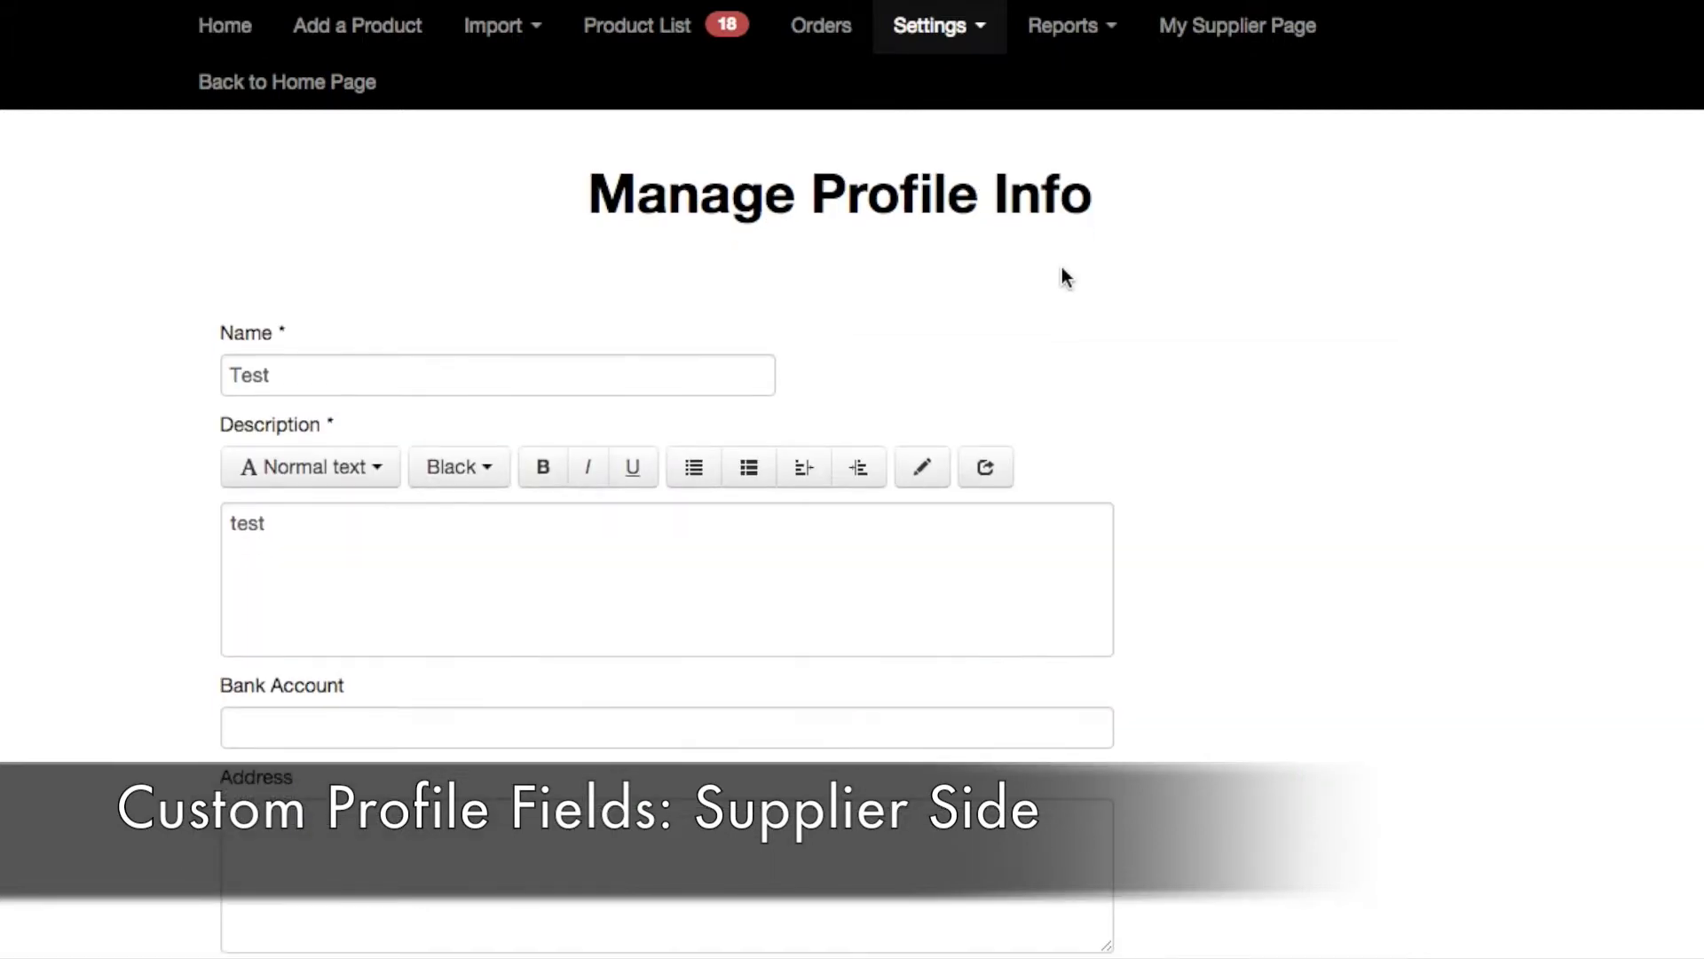
{"action": "scroll", "coordinate": [1062, 267], "scroll_direction": "down", "scroll_amount": 2}
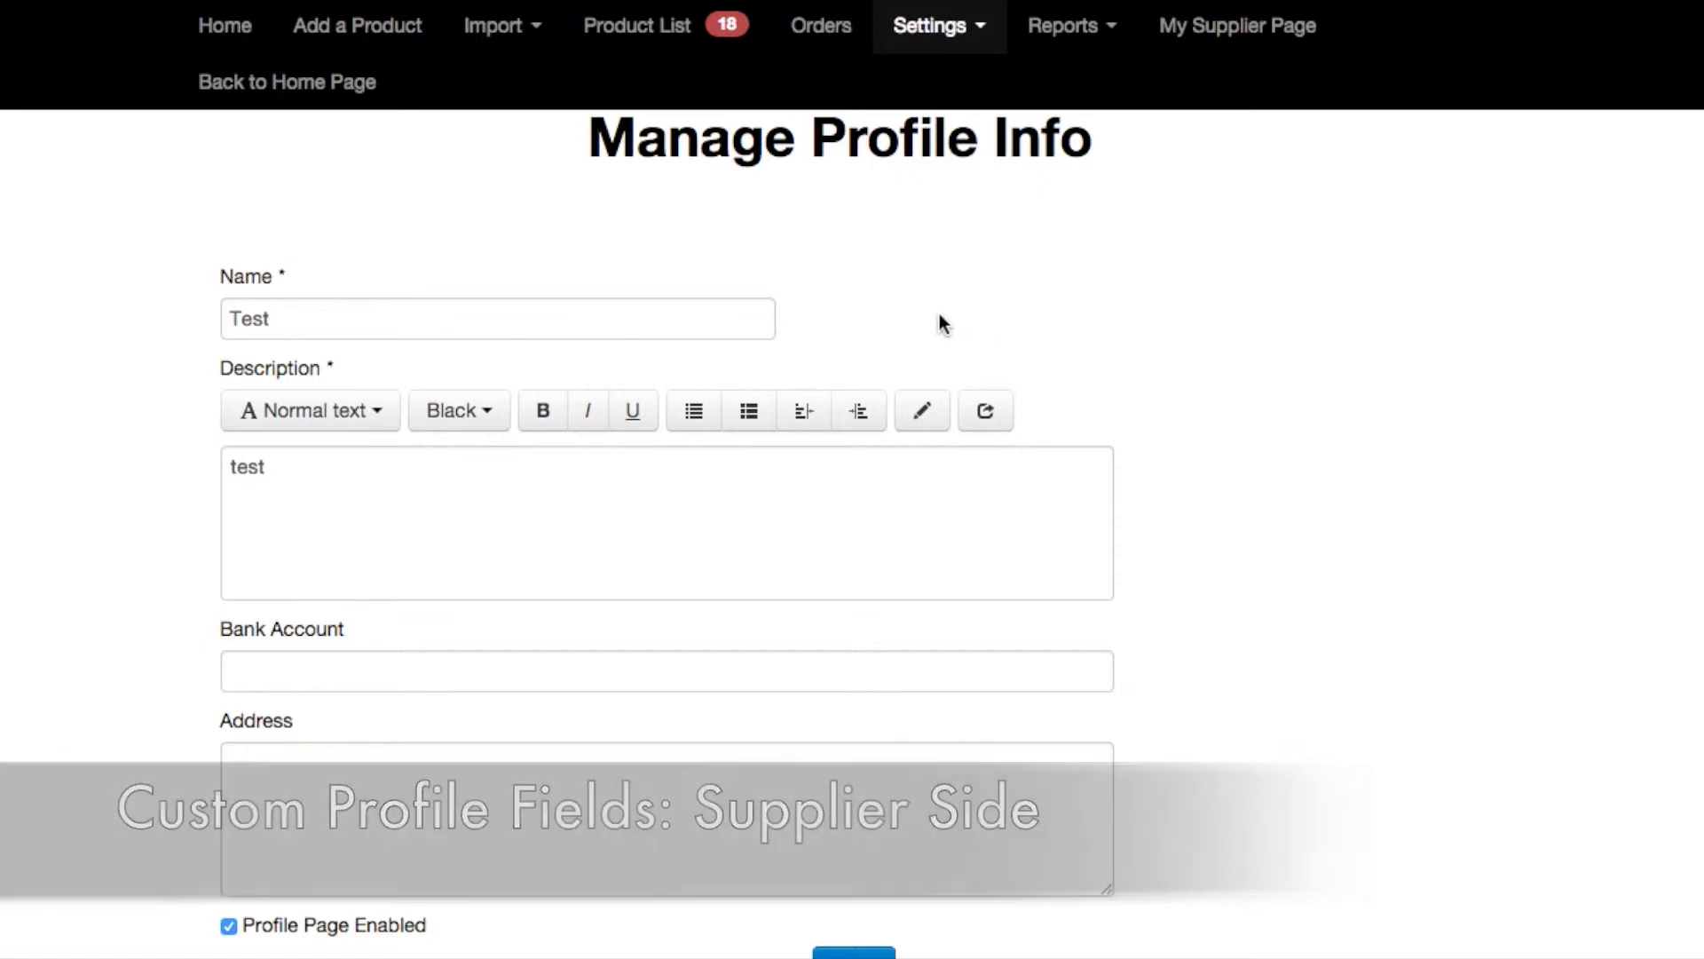
{"action": "left_click", "coordinate": [324, 668]}
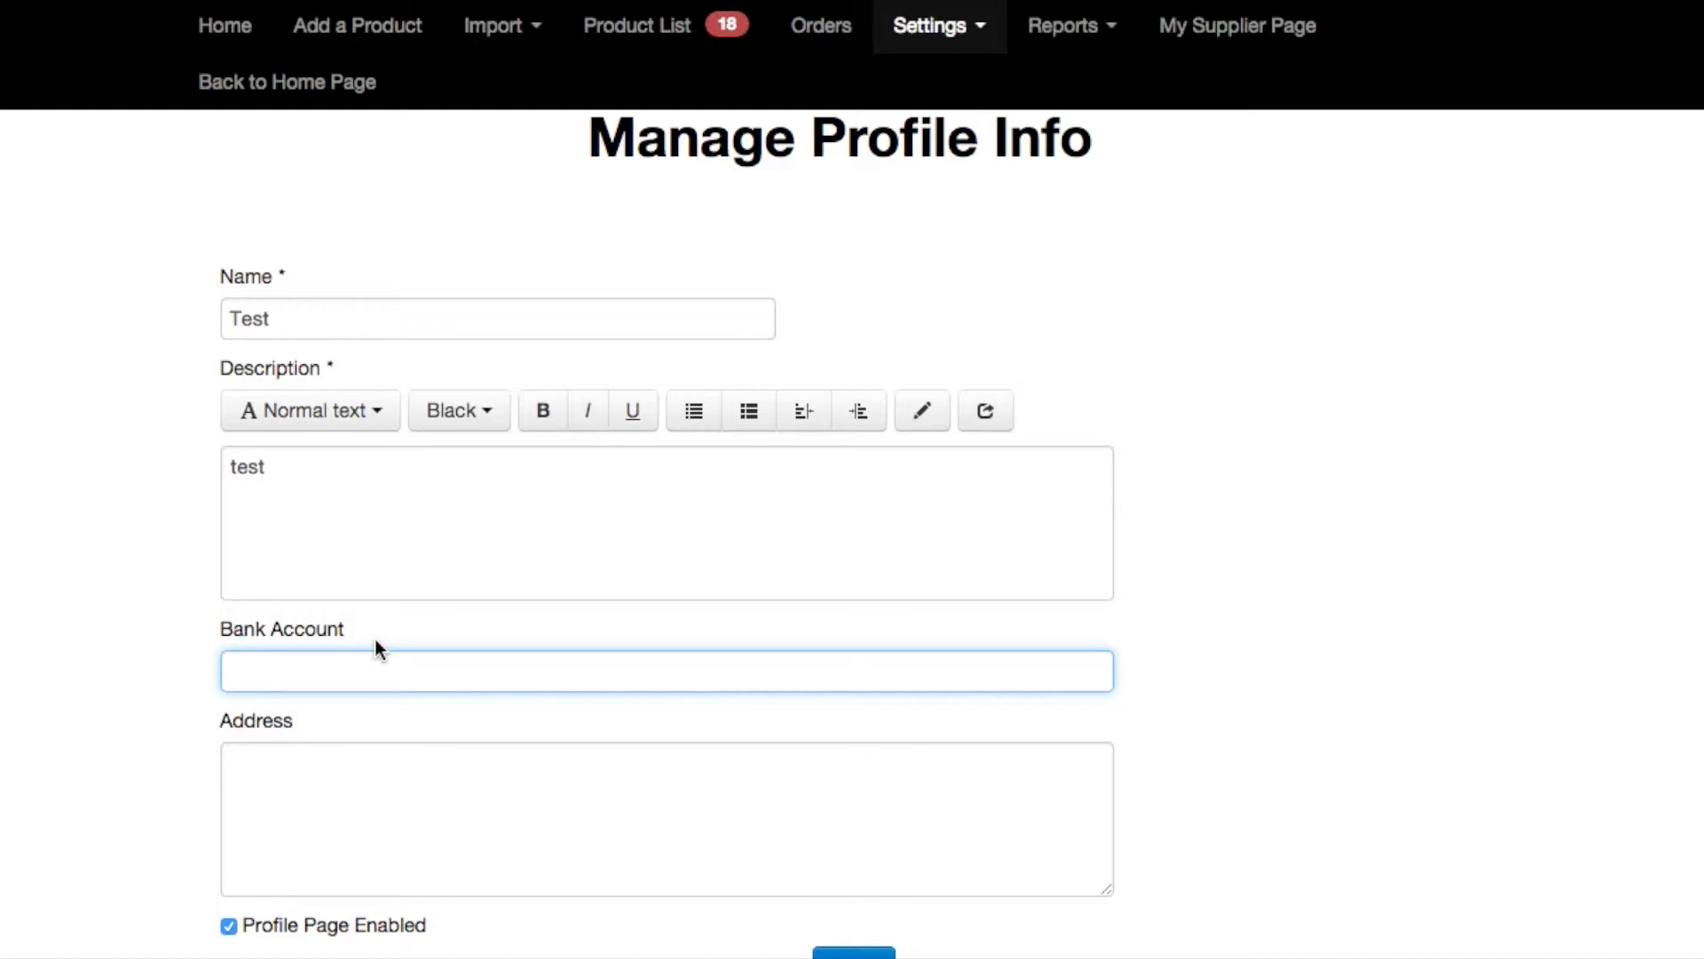
{"action": "type", "text": "0000000000000"}
Enter the supplier's street address with a US line, save the profile, and open My Supplier Page.
{"action": "left_click", "coordinate": [230, 761]}
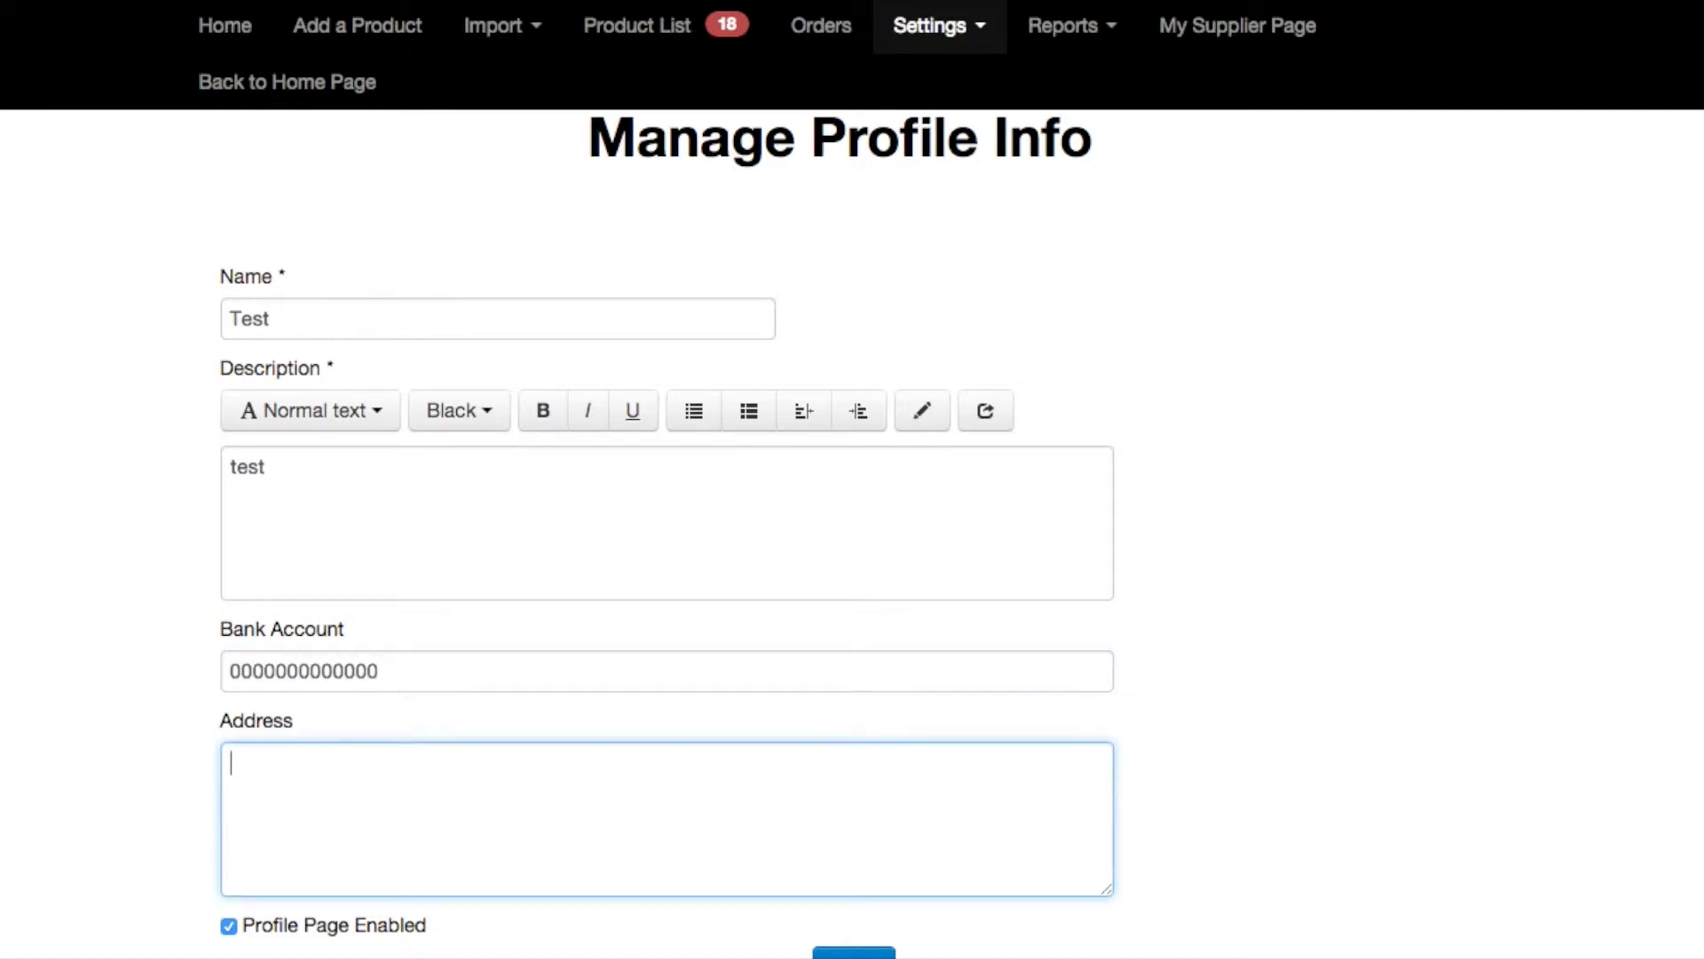
{"action": "type", "text": "1 st"}
{"action": "key", "text": "Home"}
{"action": "type", "text": "s"}
{"action": "key", "text": "BackSpace"}
{"action": "key", "text": "End"}
{"action": "type", "text": "Street"}
{"action": "scroll", "coordinate": [399, 565], "scroll_direction": "down", "scroll_amount": 2}
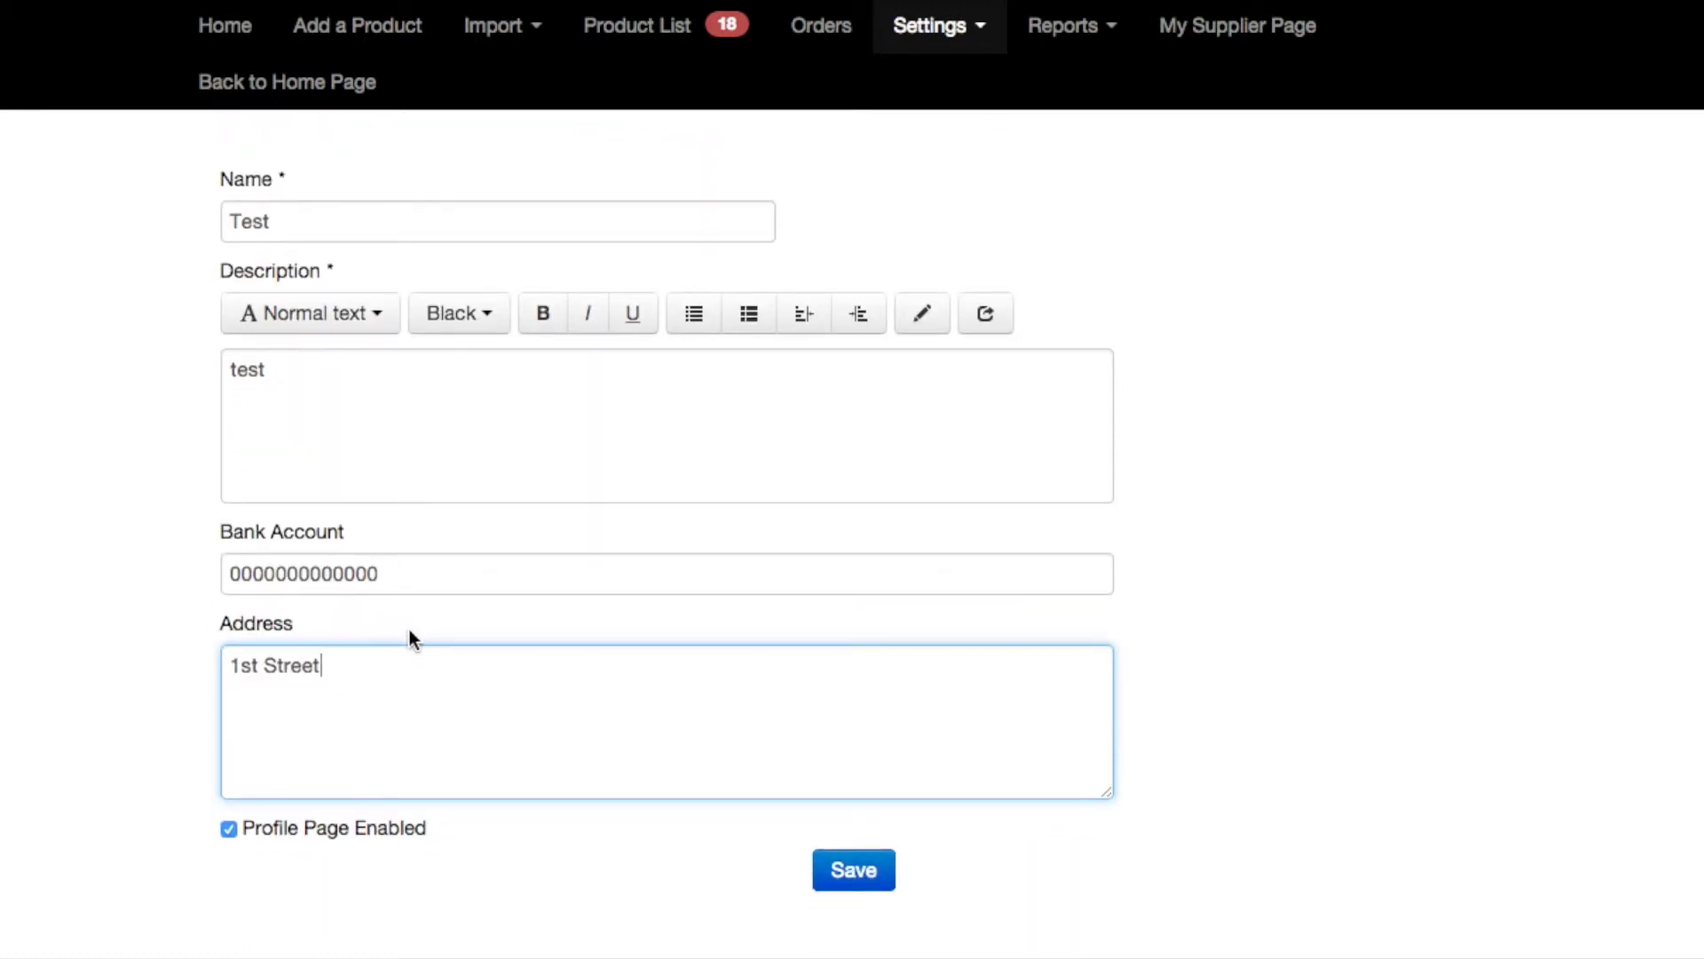
{"action": "key", "text": "Return"}
{"action": "type", "text": "US"}
{"action": "left_click", "coordinate": [848, 875]}
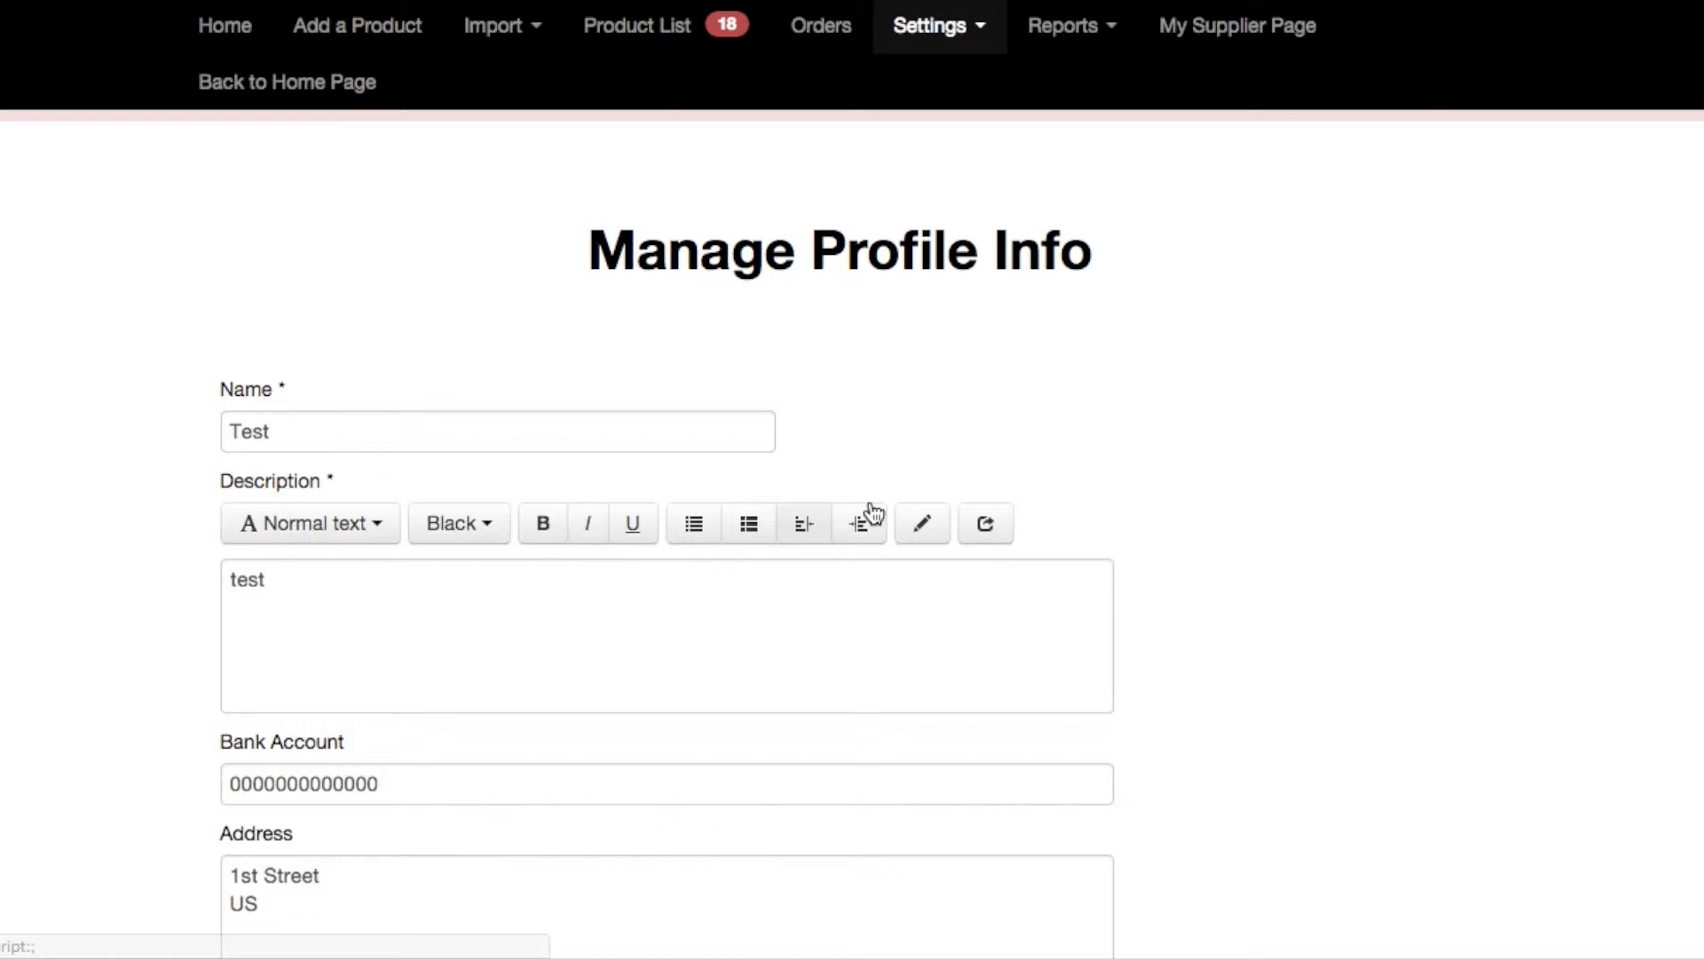
{"action": "left_click", "coordinate": [1240, 32]}
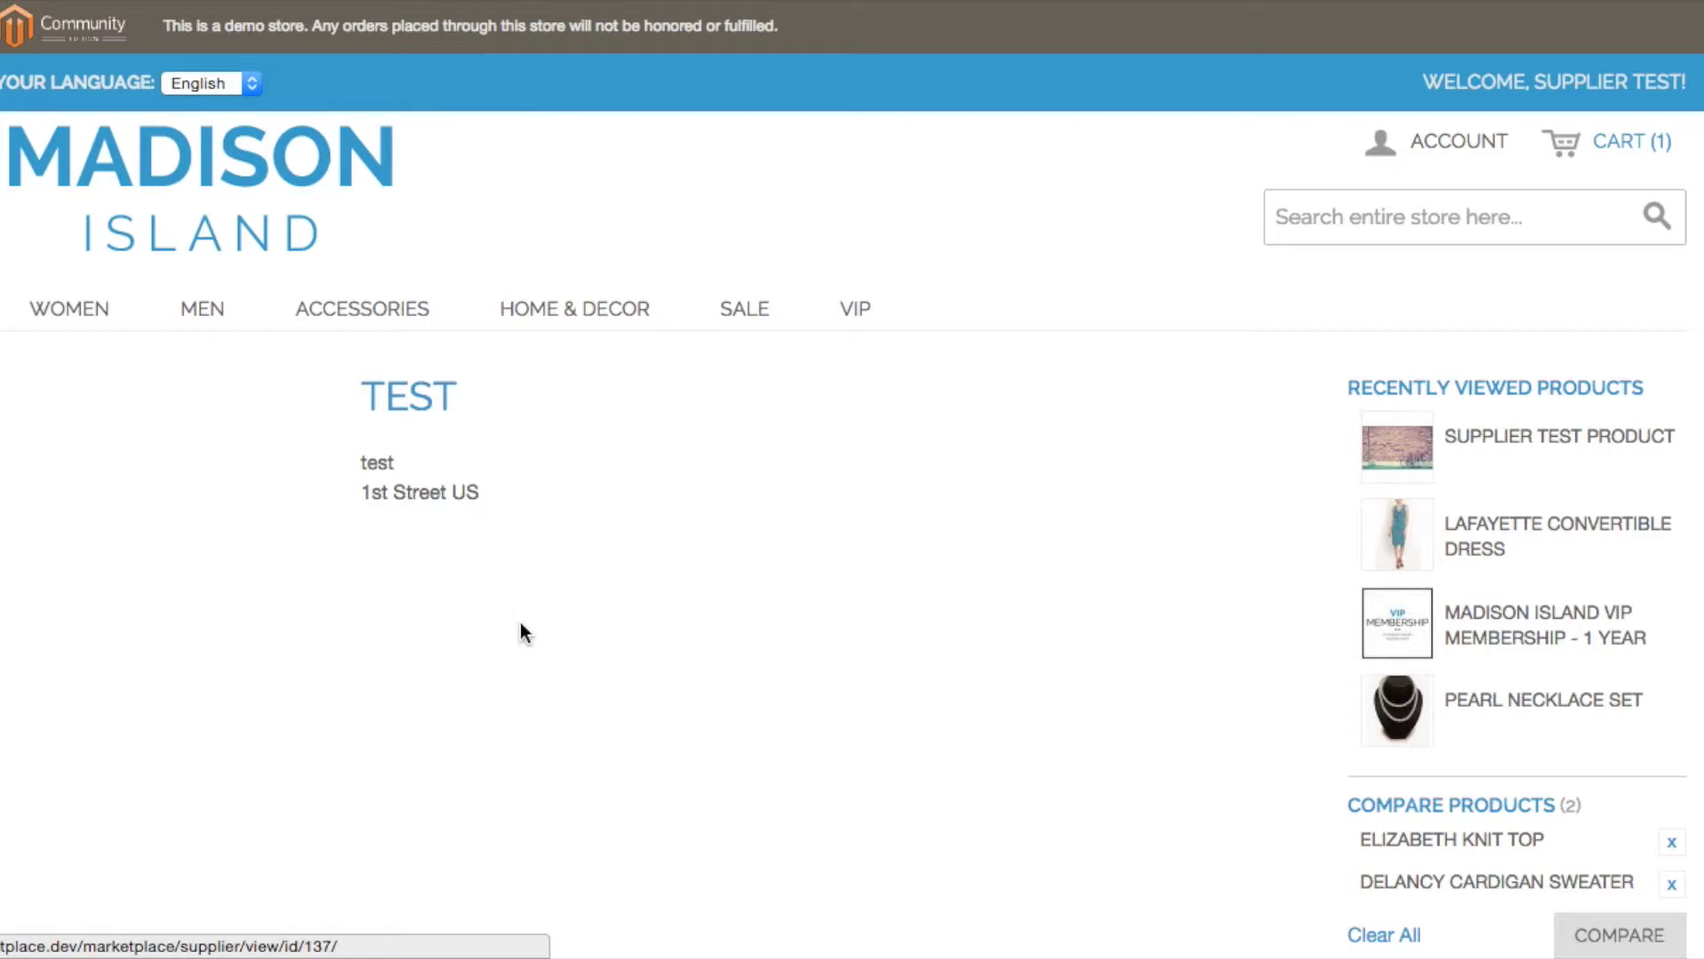
From the VIP category, open Supplier Test Product and follow its 'Test' vendor link.
{"action": "left_click", "coordinate": [854, 319]}
{"action": "scroll", "coordinate": [631, 508], "scroll_direction": "down", "scroll_amount": 7}
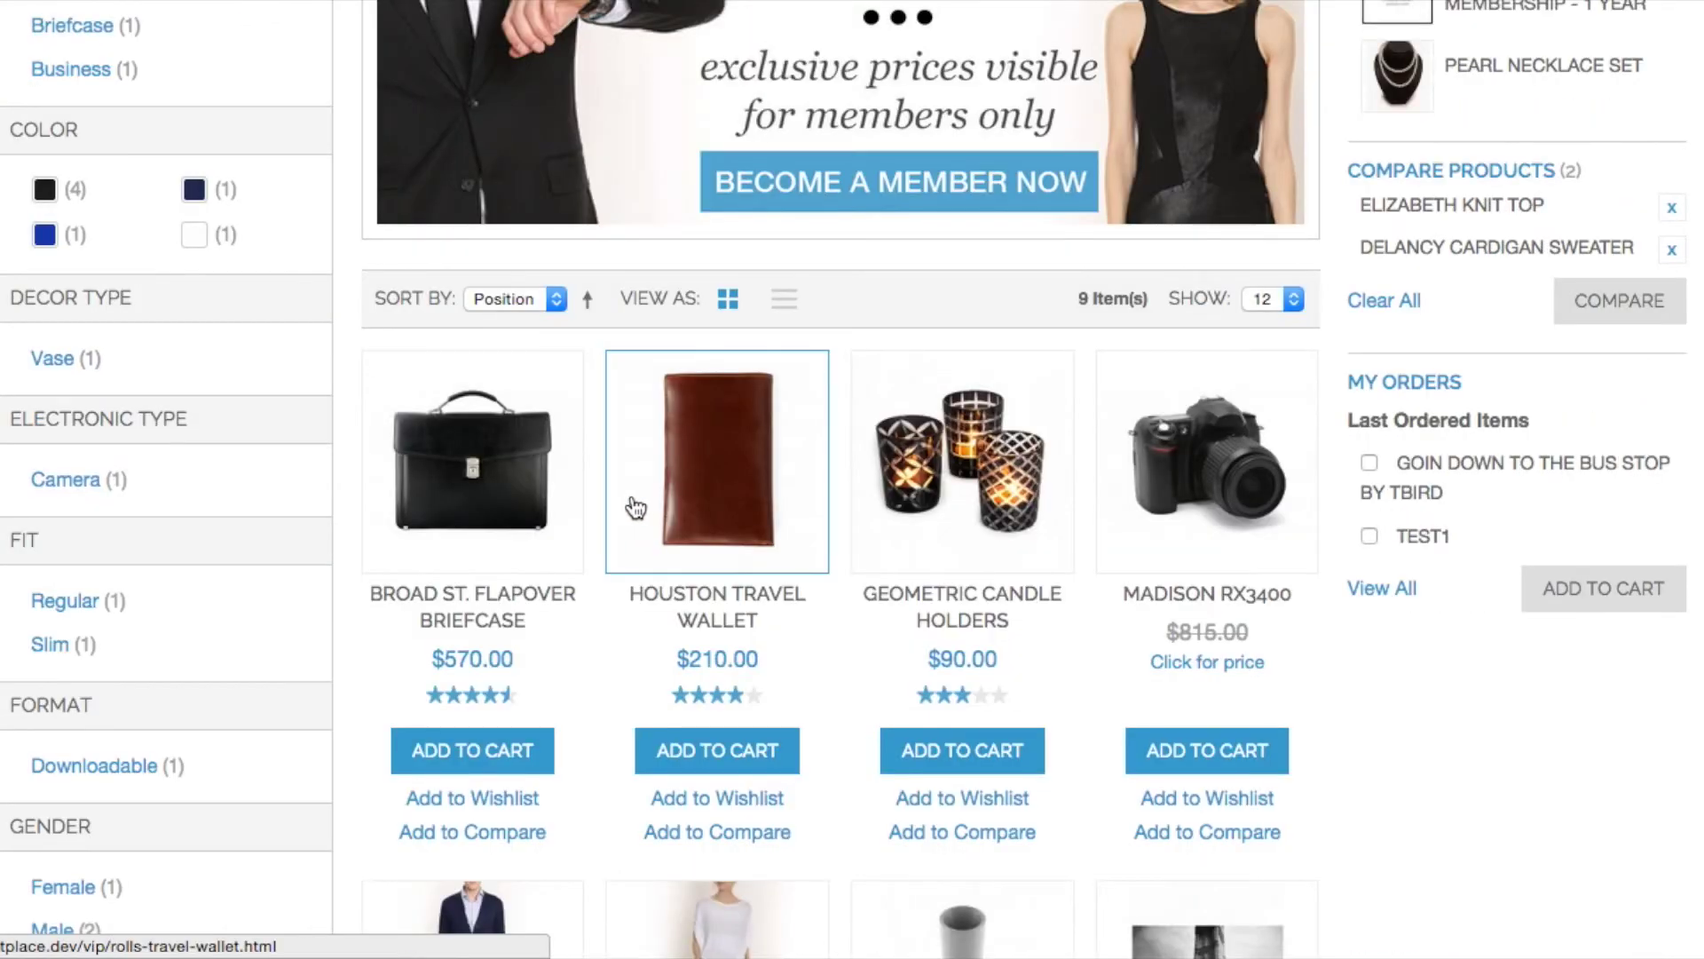
{"action": "scroll", "coordinate": [632, 506], "scroll_direction": "up", "scroll_amount": 1}
{"action": "scroll", "coordinate": [636, 502], "scroll_direction": "down", "scroll_amount": 10}
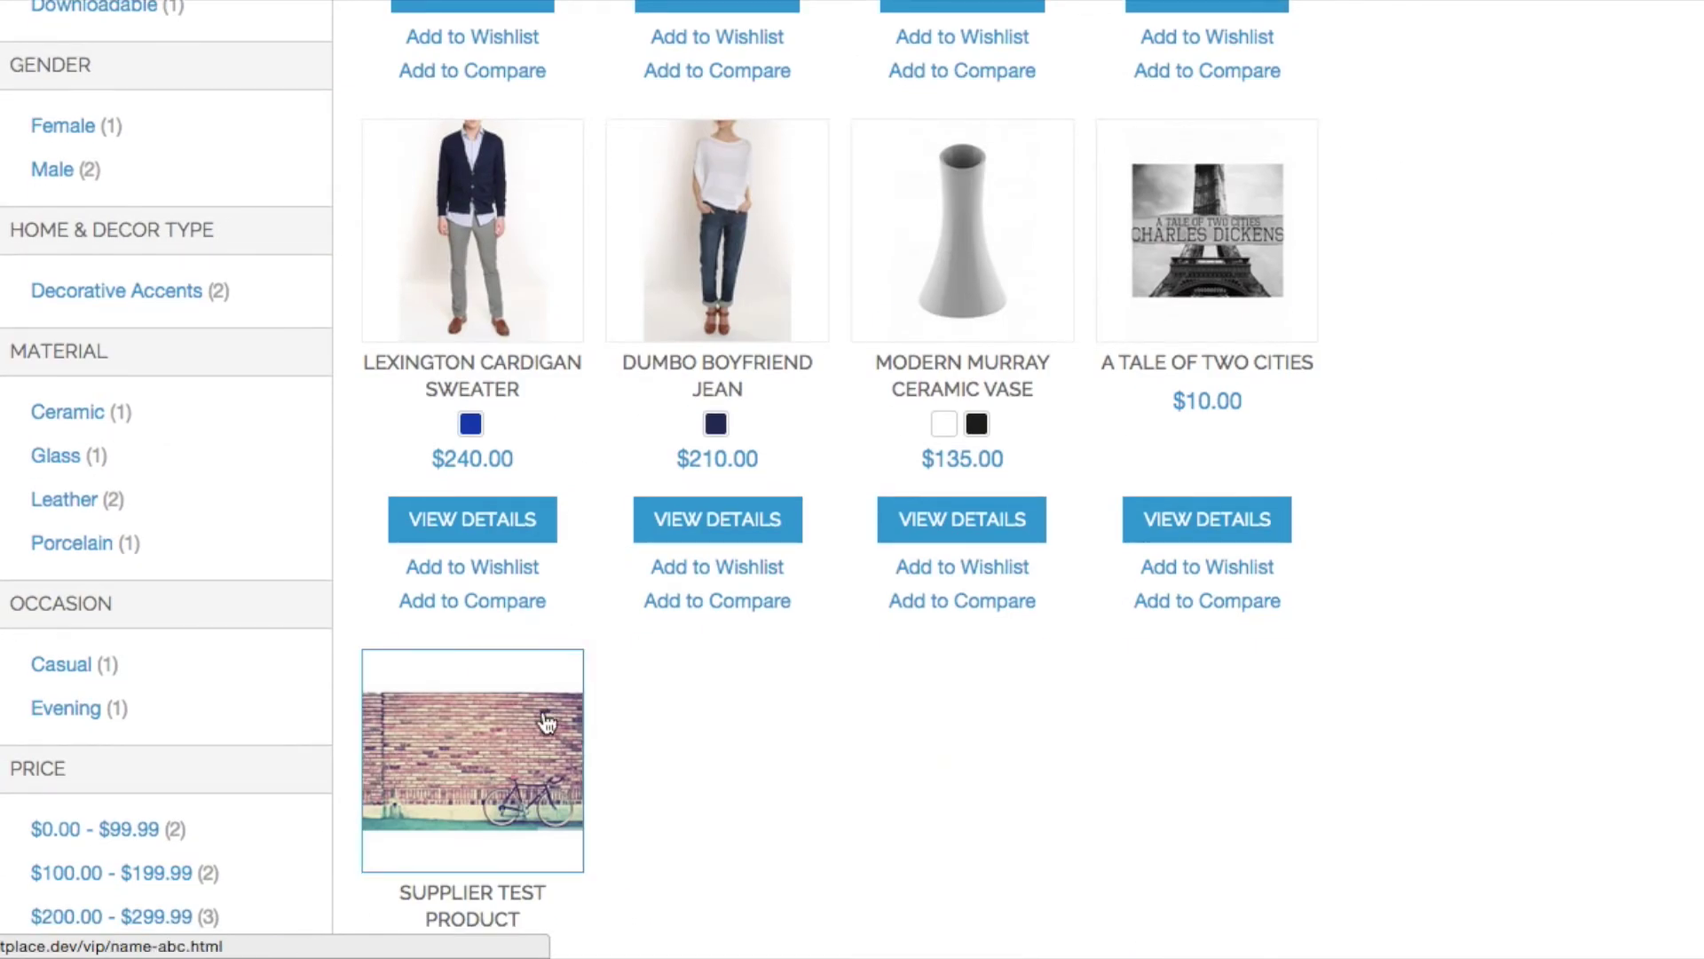
{"action": "left_click", "coordinate": [542, 718]}
{"action": "left_click", "coordinate": [908, 465]}
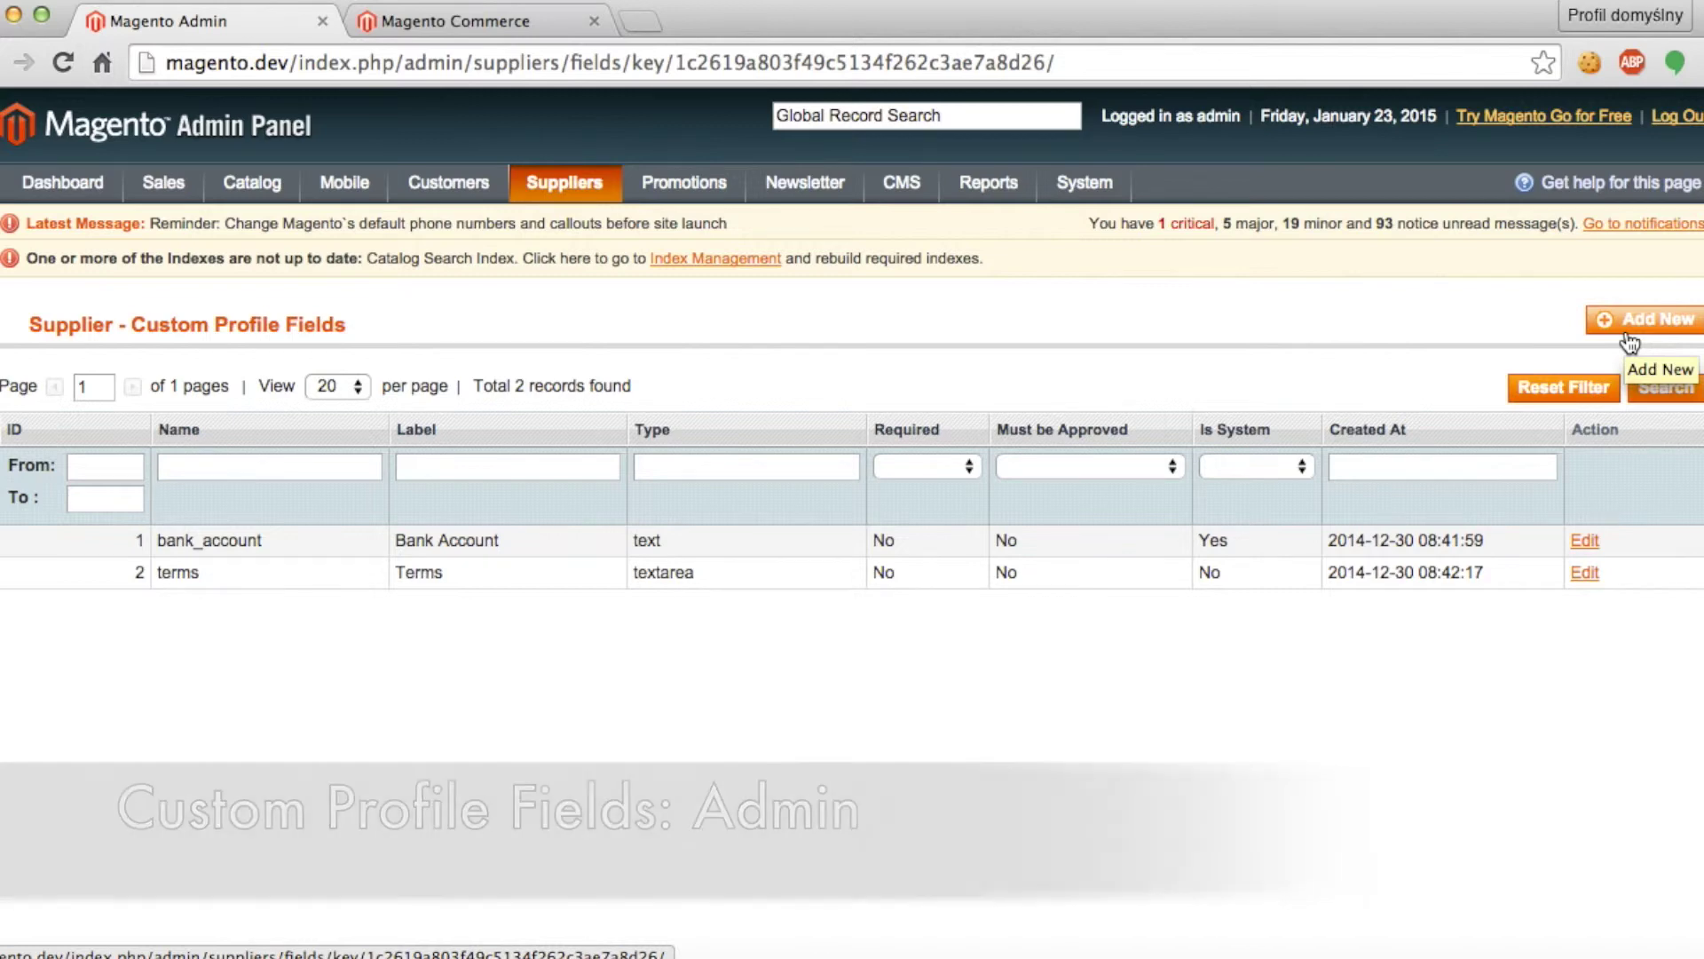
Add a new custom supplier profile field and enter bank_account as its name.
{"action": "left_click", "coordinate": [1630, 342]}
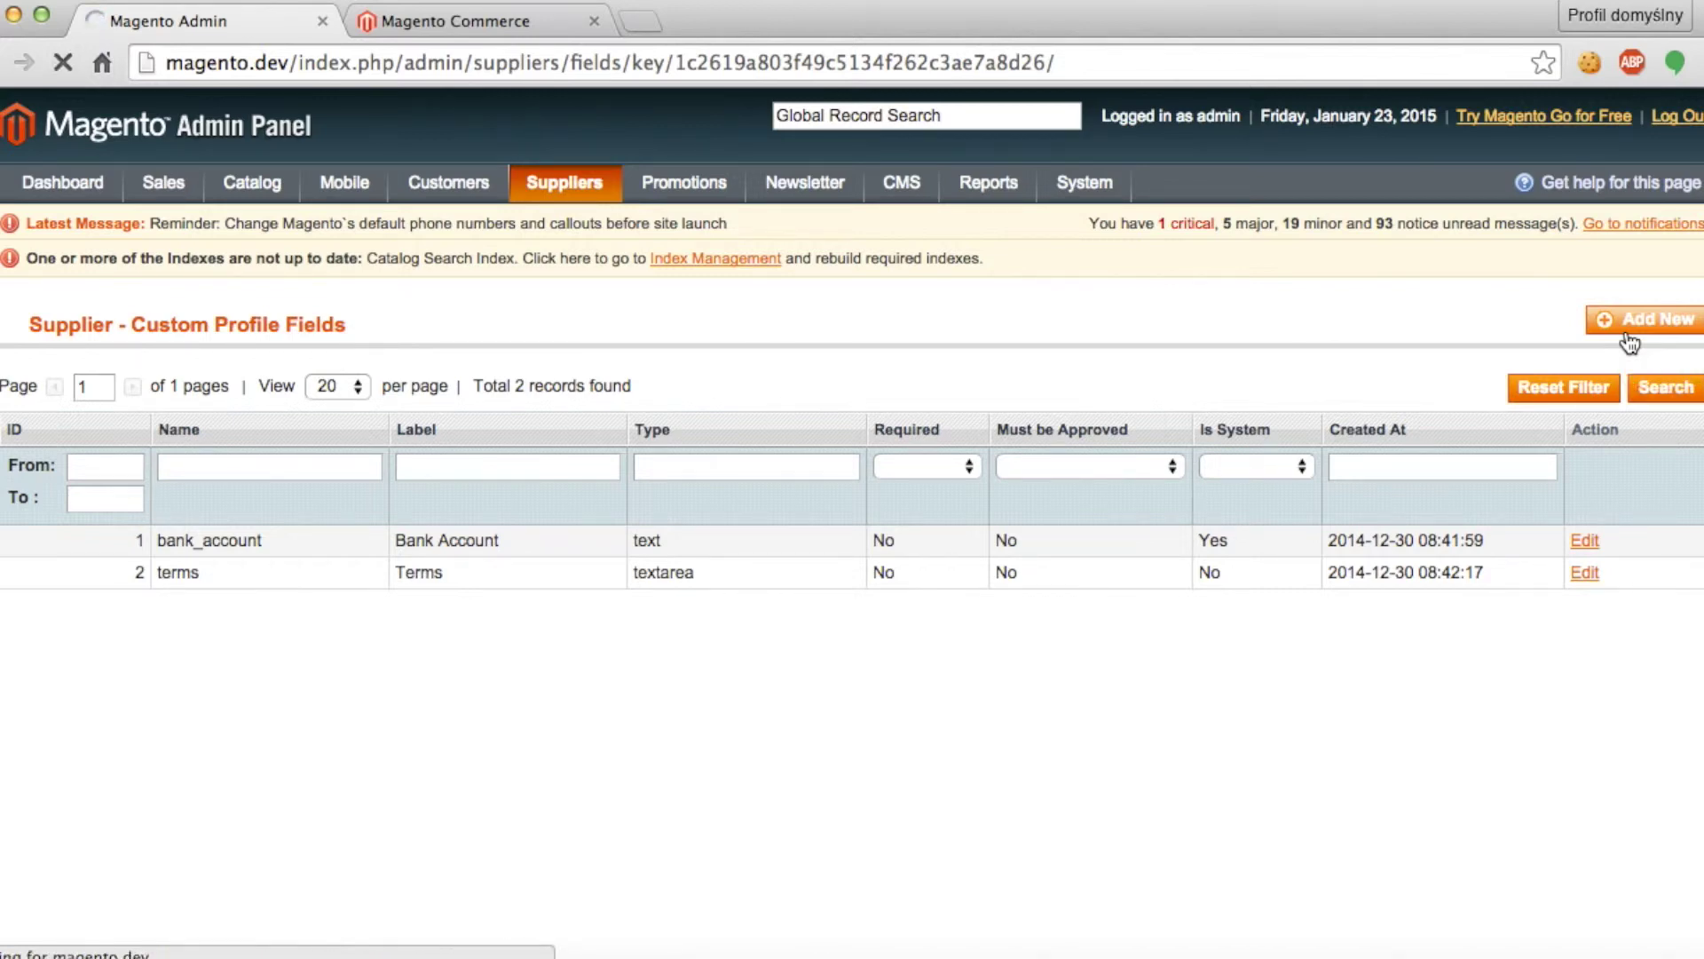
{"action": "scroll", "coordinate": [1344, 456], "scroll_direction": "down", "scroll_amount": 3}
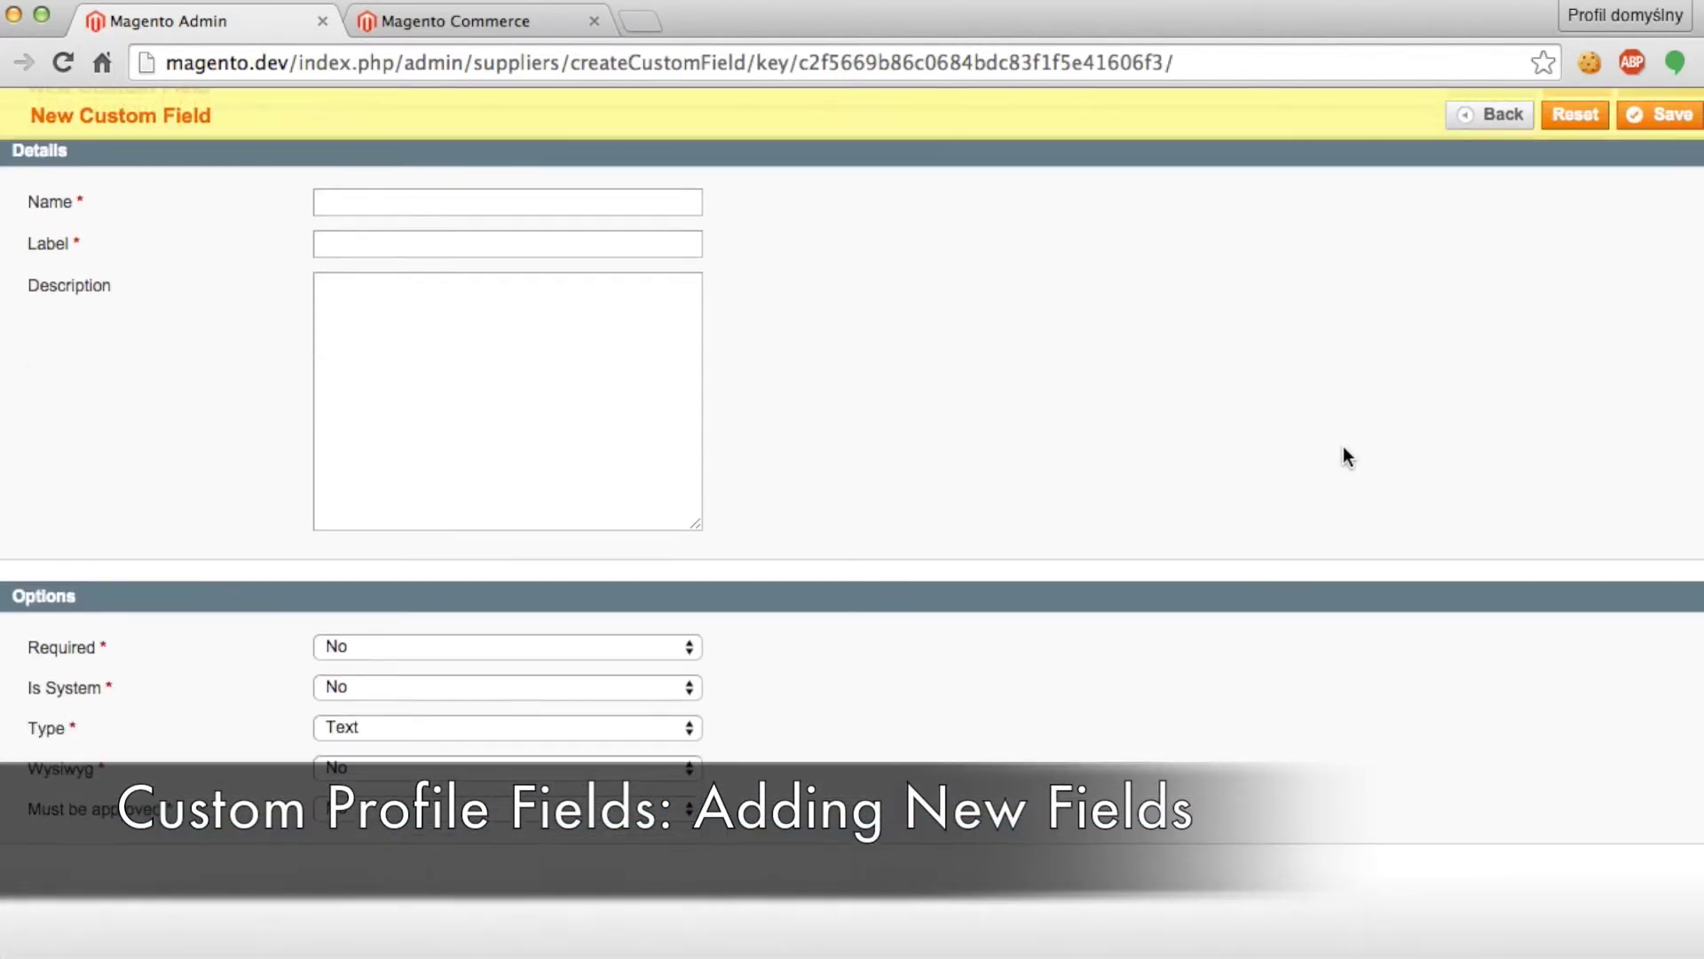
{"action": "scroll", "coordinate": [1280, 449], "scroll_direction": "up", "scroll_amount": 2}
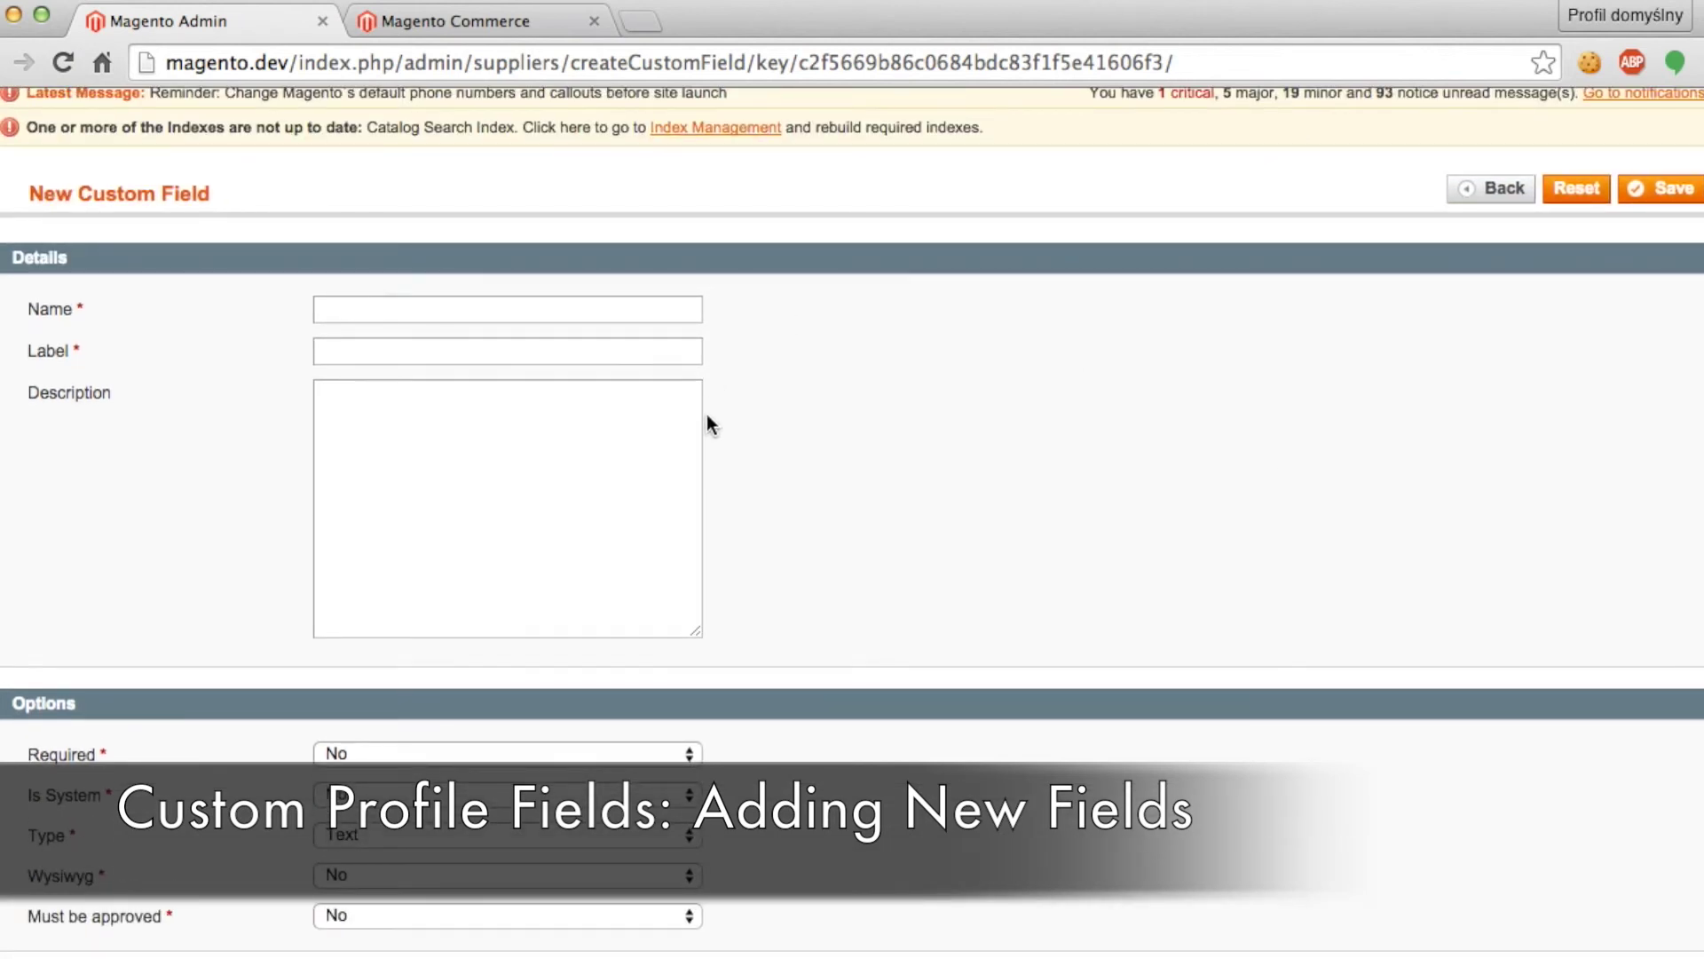
{"action": "scroll", "coordinate": [707, 424], "scroll_direction": "down", "scroll_amount": 2}
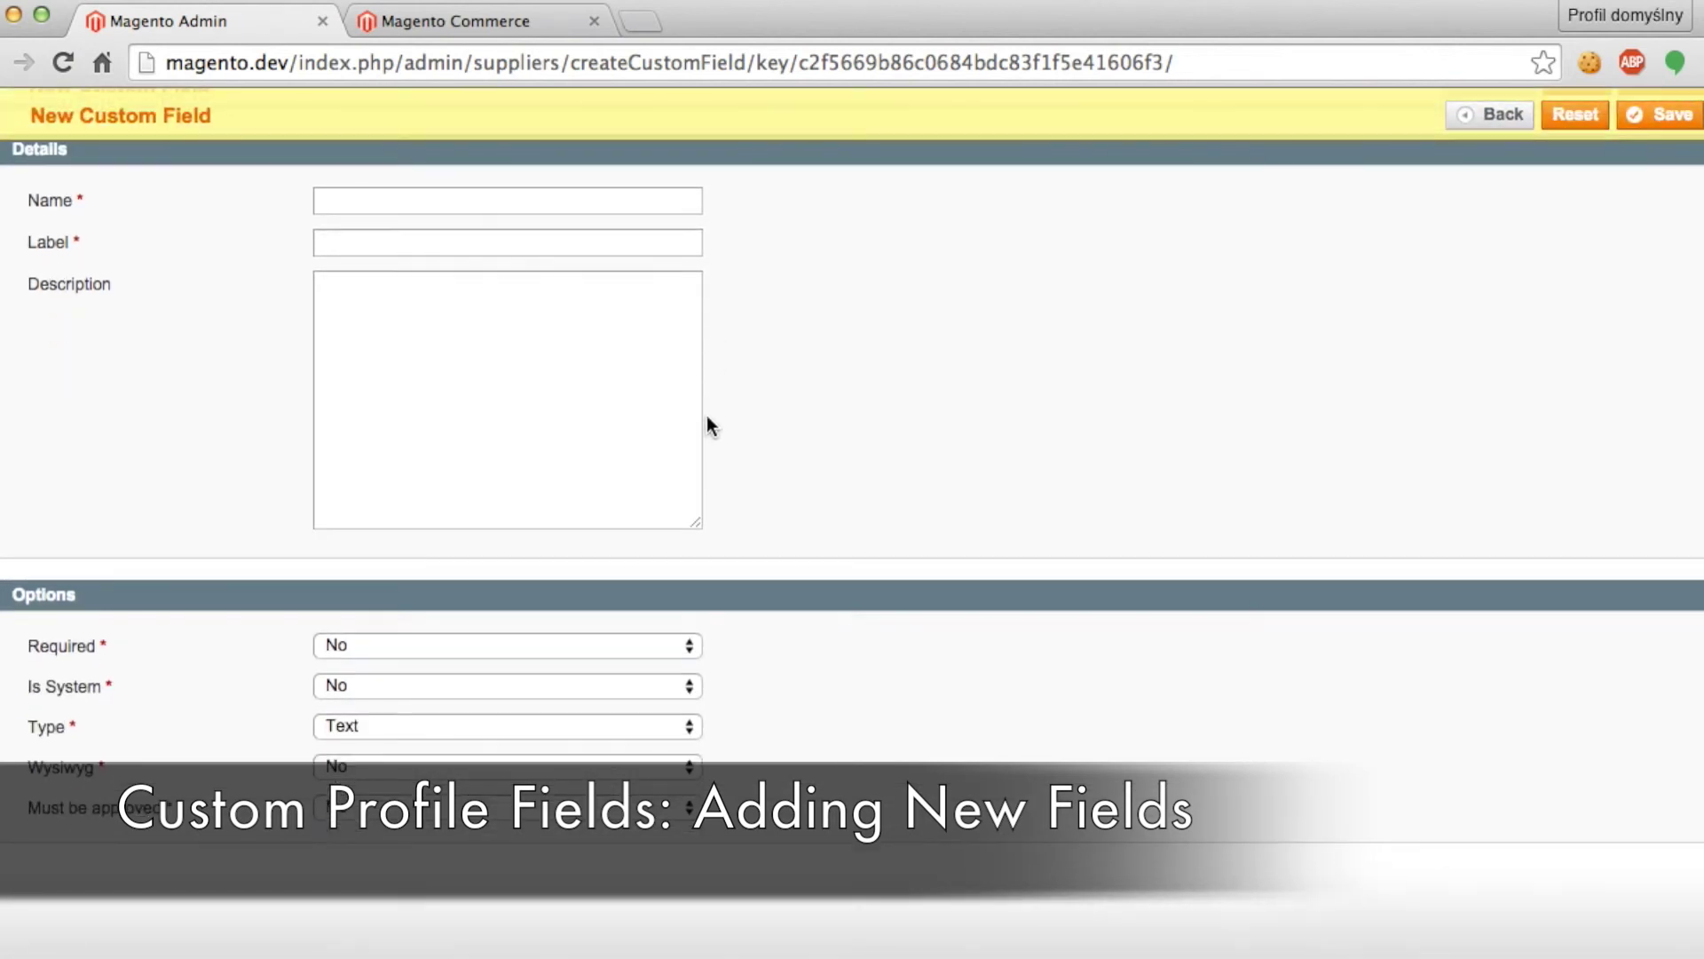
{"action": "left_click", "coordinate": [480, 201]}
{"action": "type", "text": "bank"}
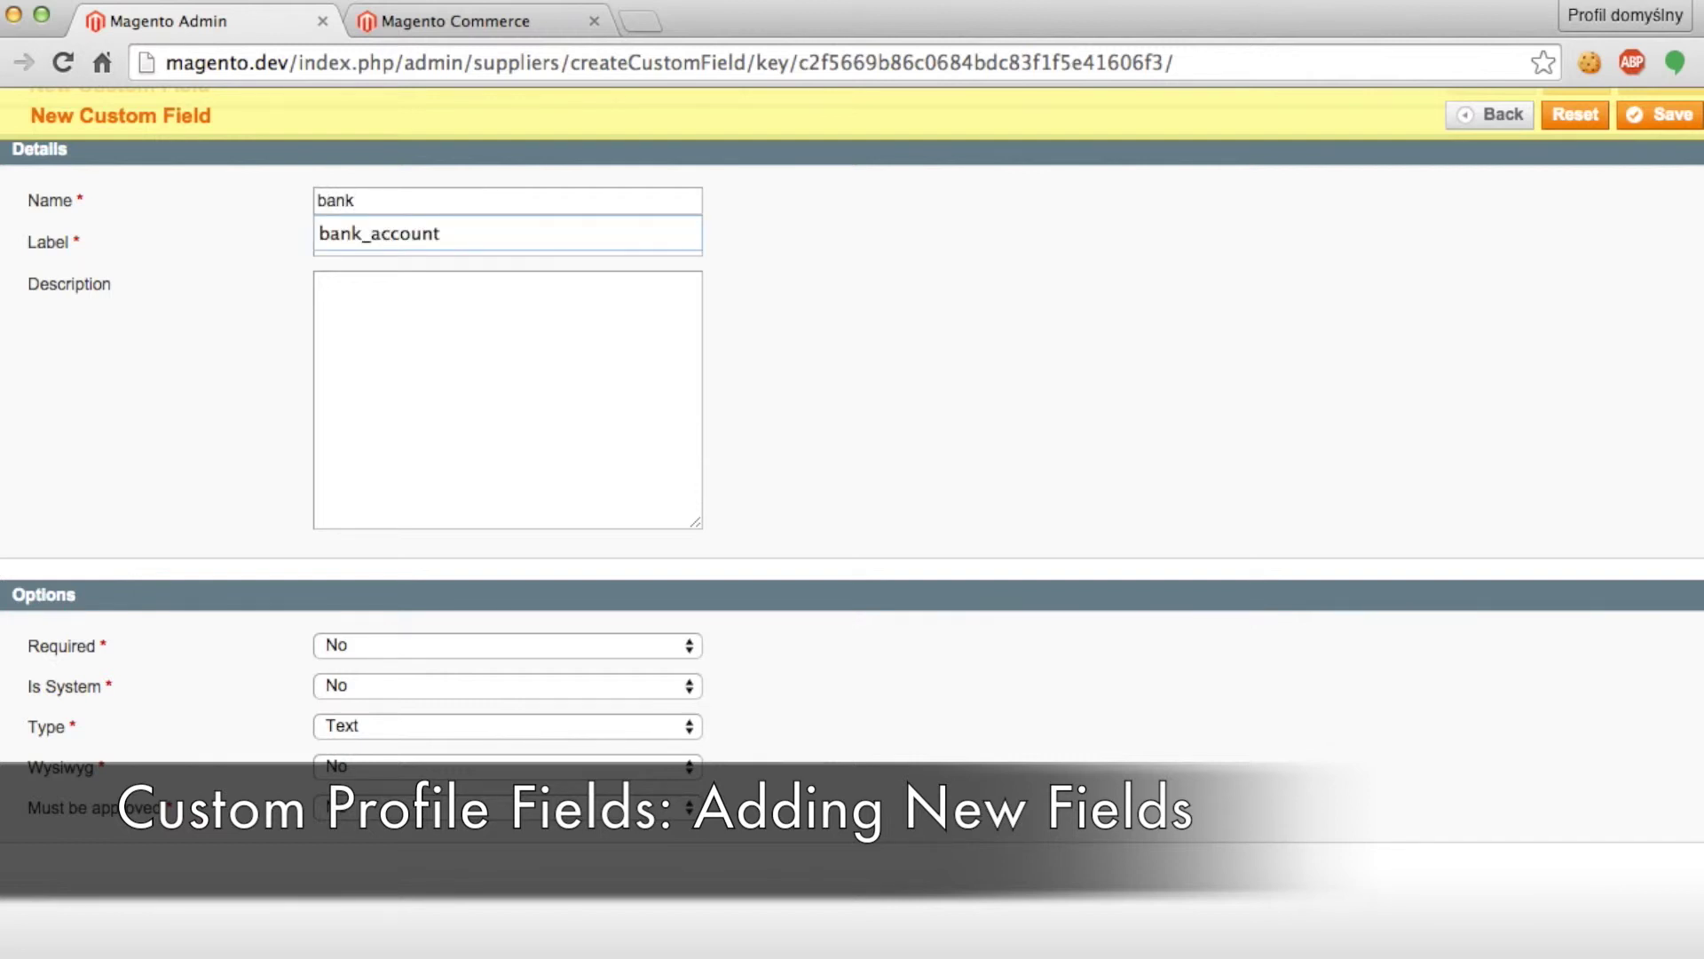
{"action": "type", "text": "_account"}
{"action": "left_click", "coordinate": [879, 259]}
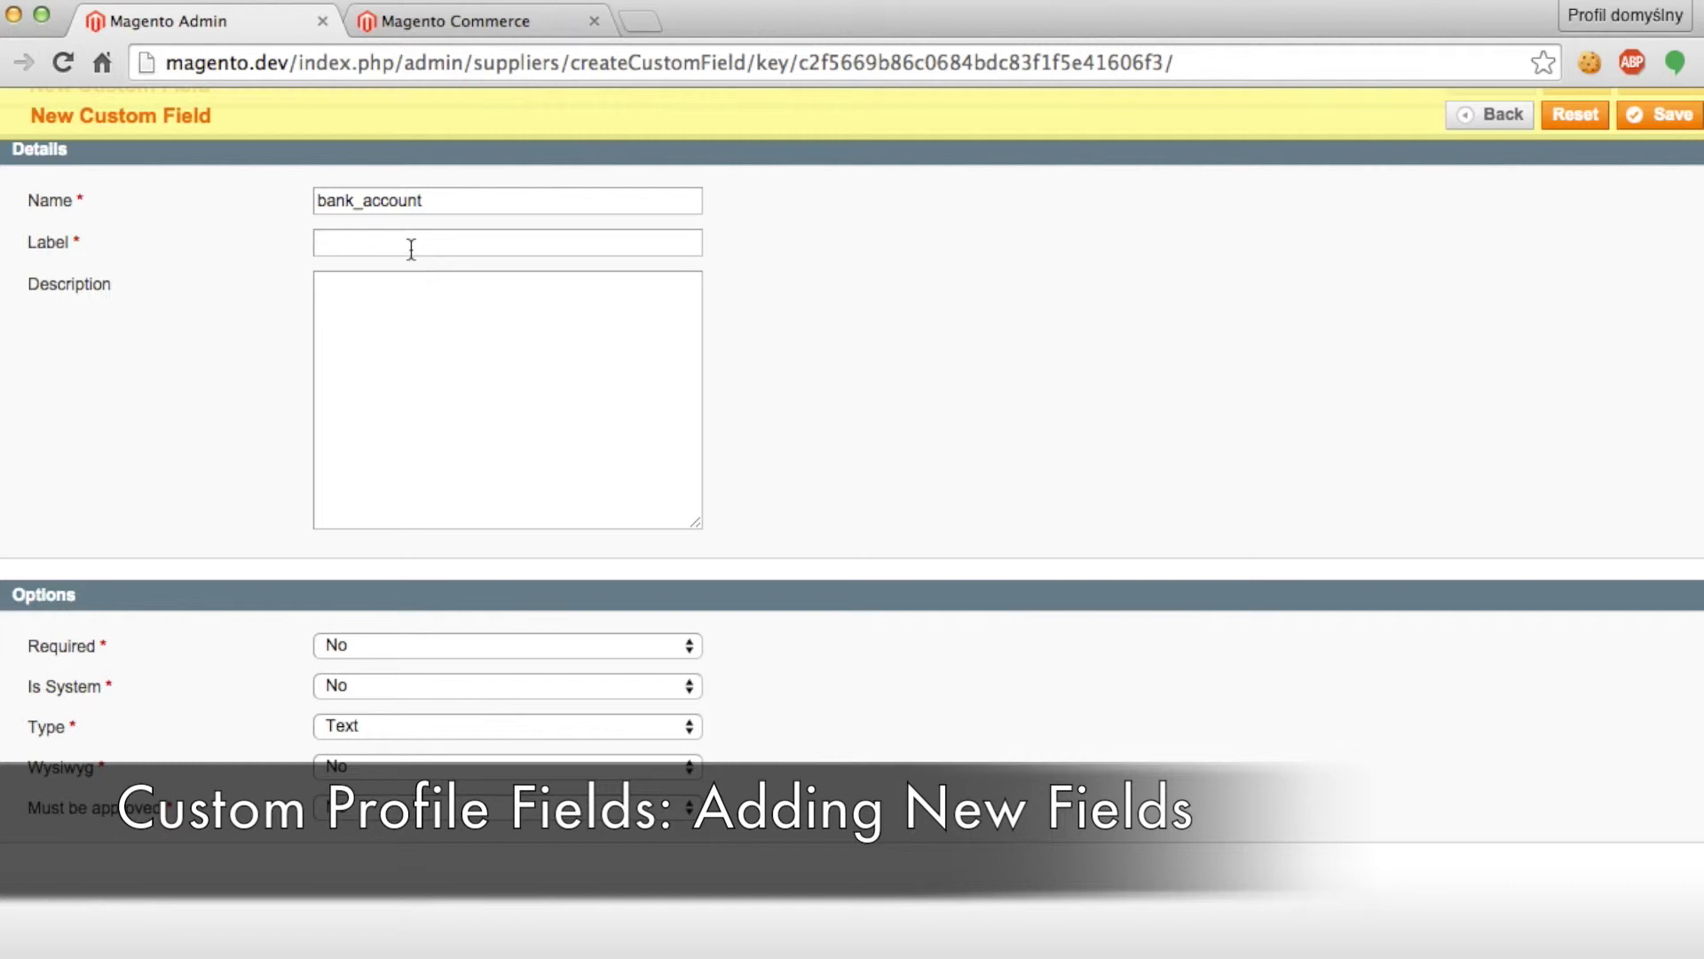
{"action": "left_click", "coordinate": [411, 245]}
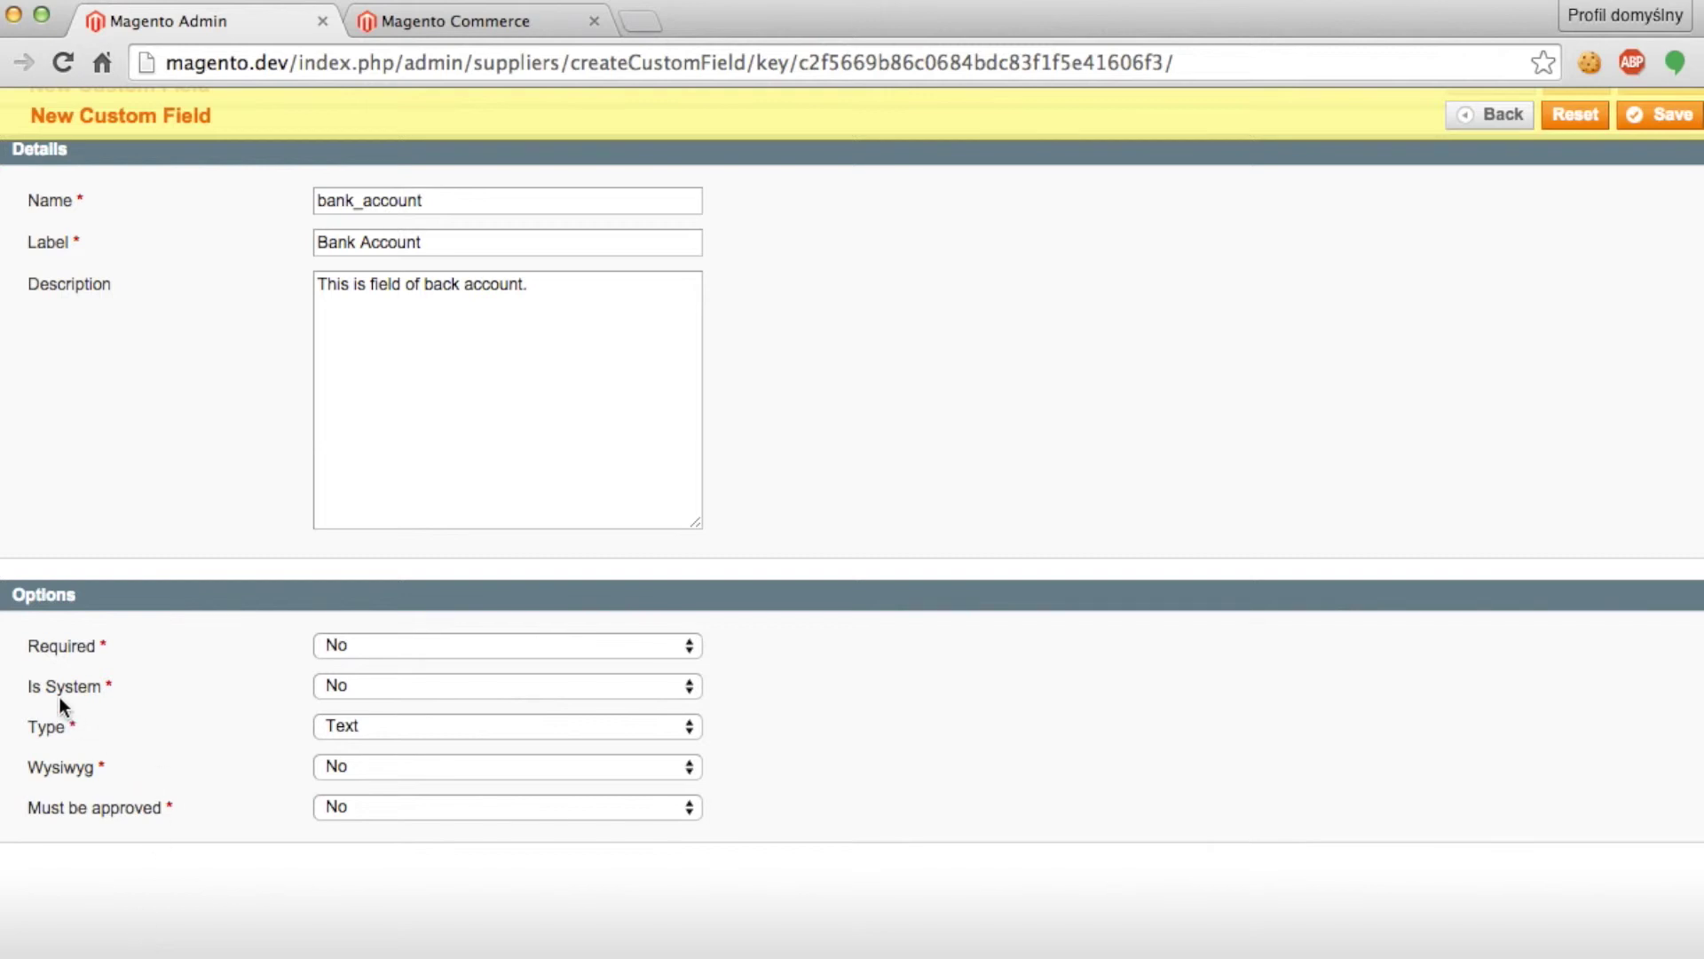
Check the supplier's profile pages, then keep the field type Text and Wysiwyg set to No.
{"action": "left_click", "coordinate": [431, 23]}
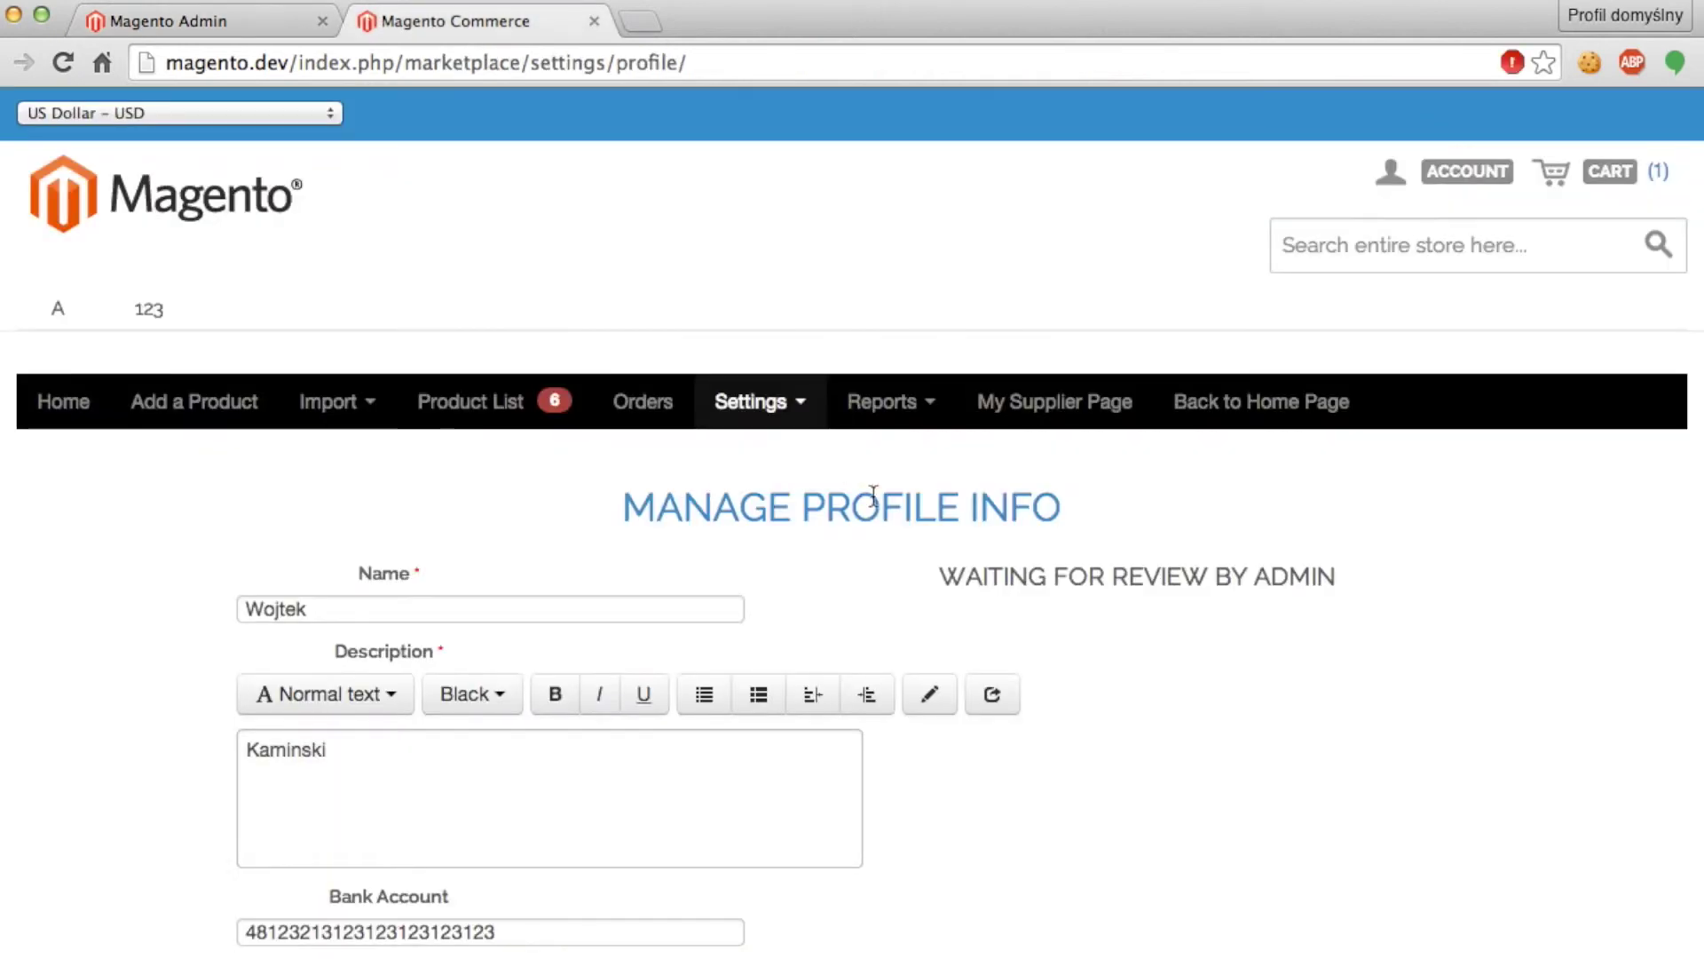
{"action": "left_click", "coordinate": [1029, 427]}
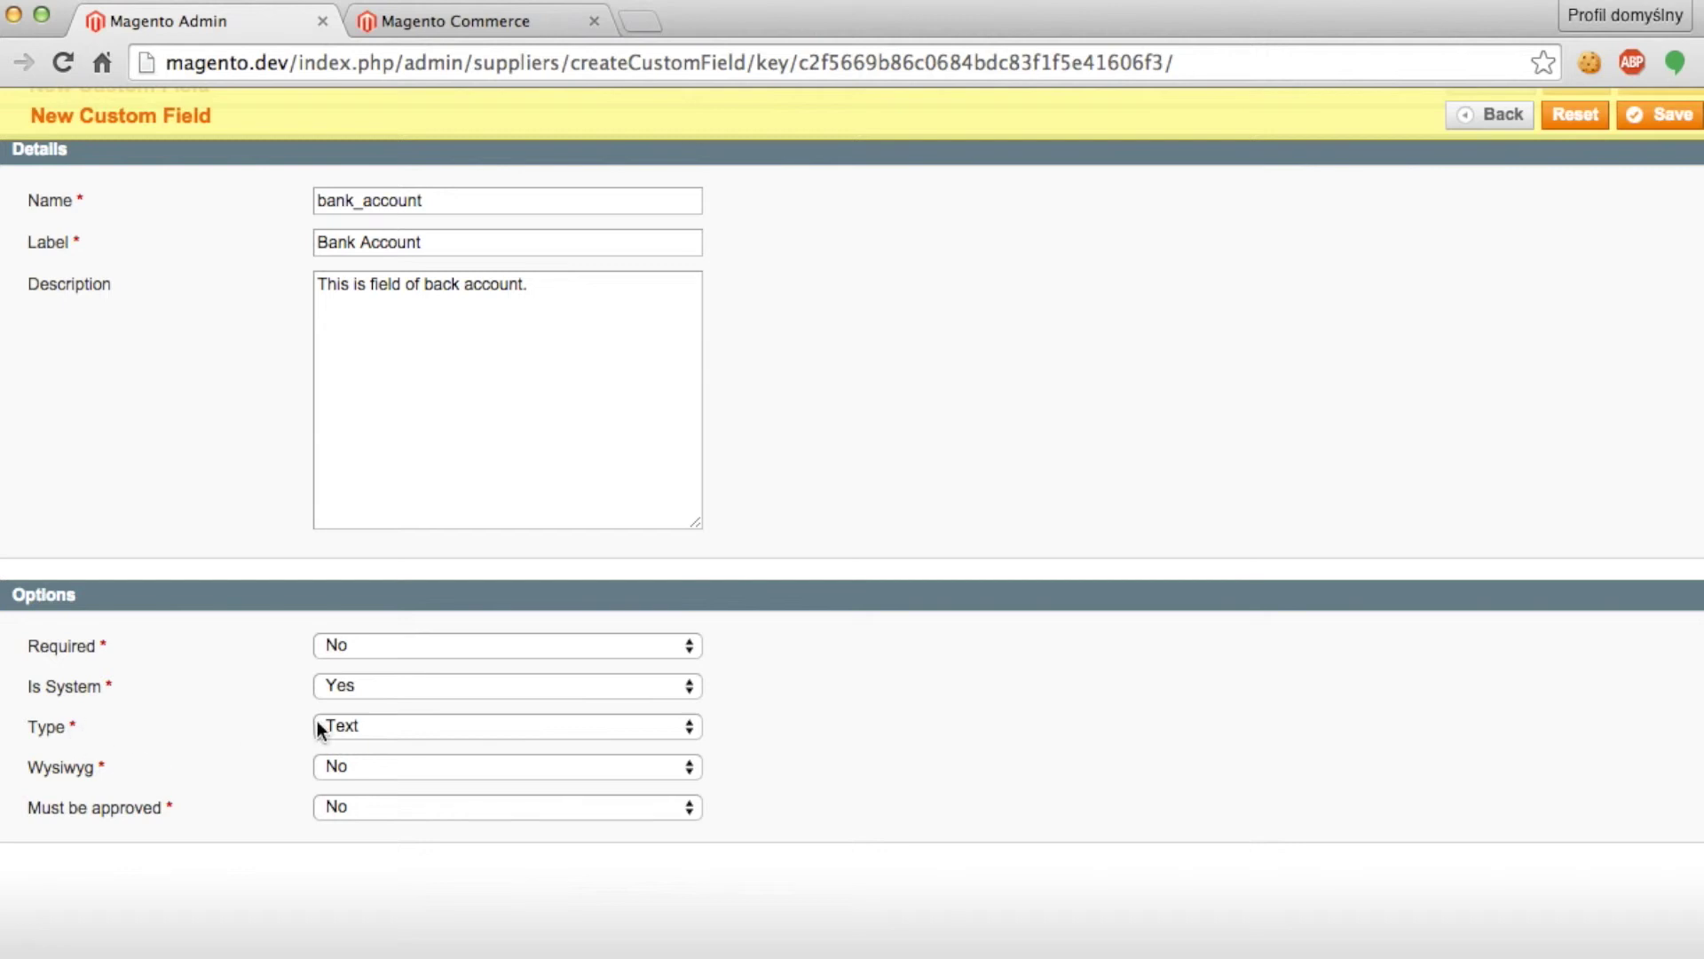
{"action": "left_click", "coordinate": [355, 726]}
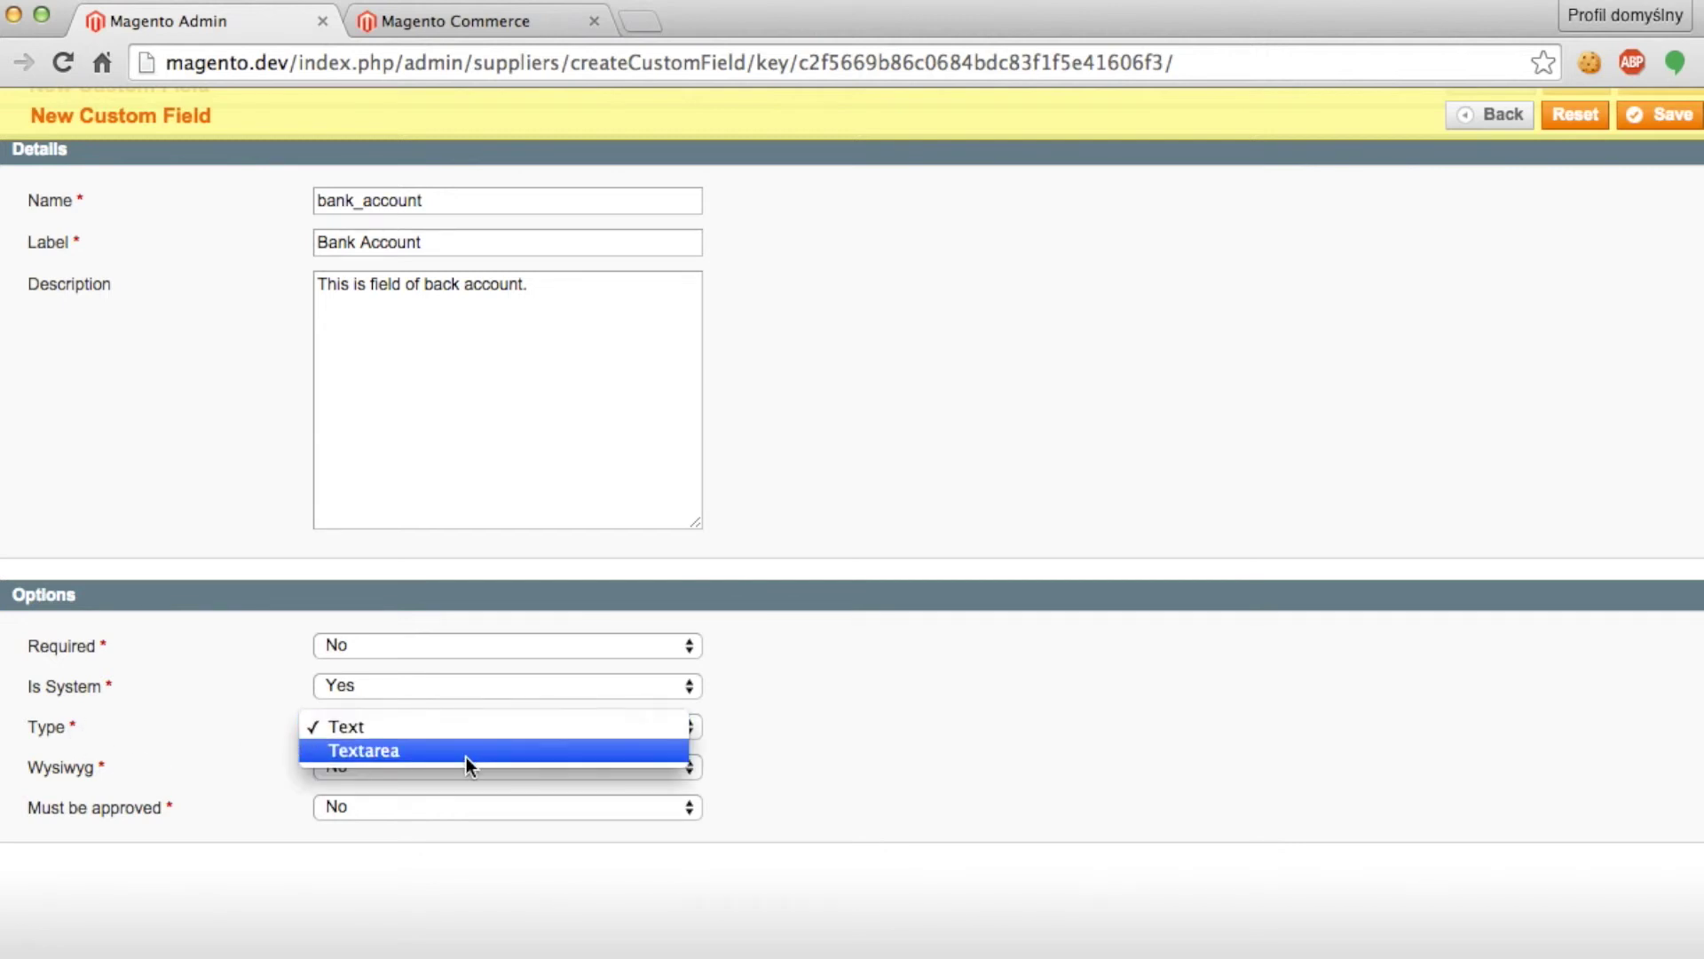
{"action": "left_click", "coordinate": [778, 712]}
{"action": "left_click", "coordinate": [344, 770]}
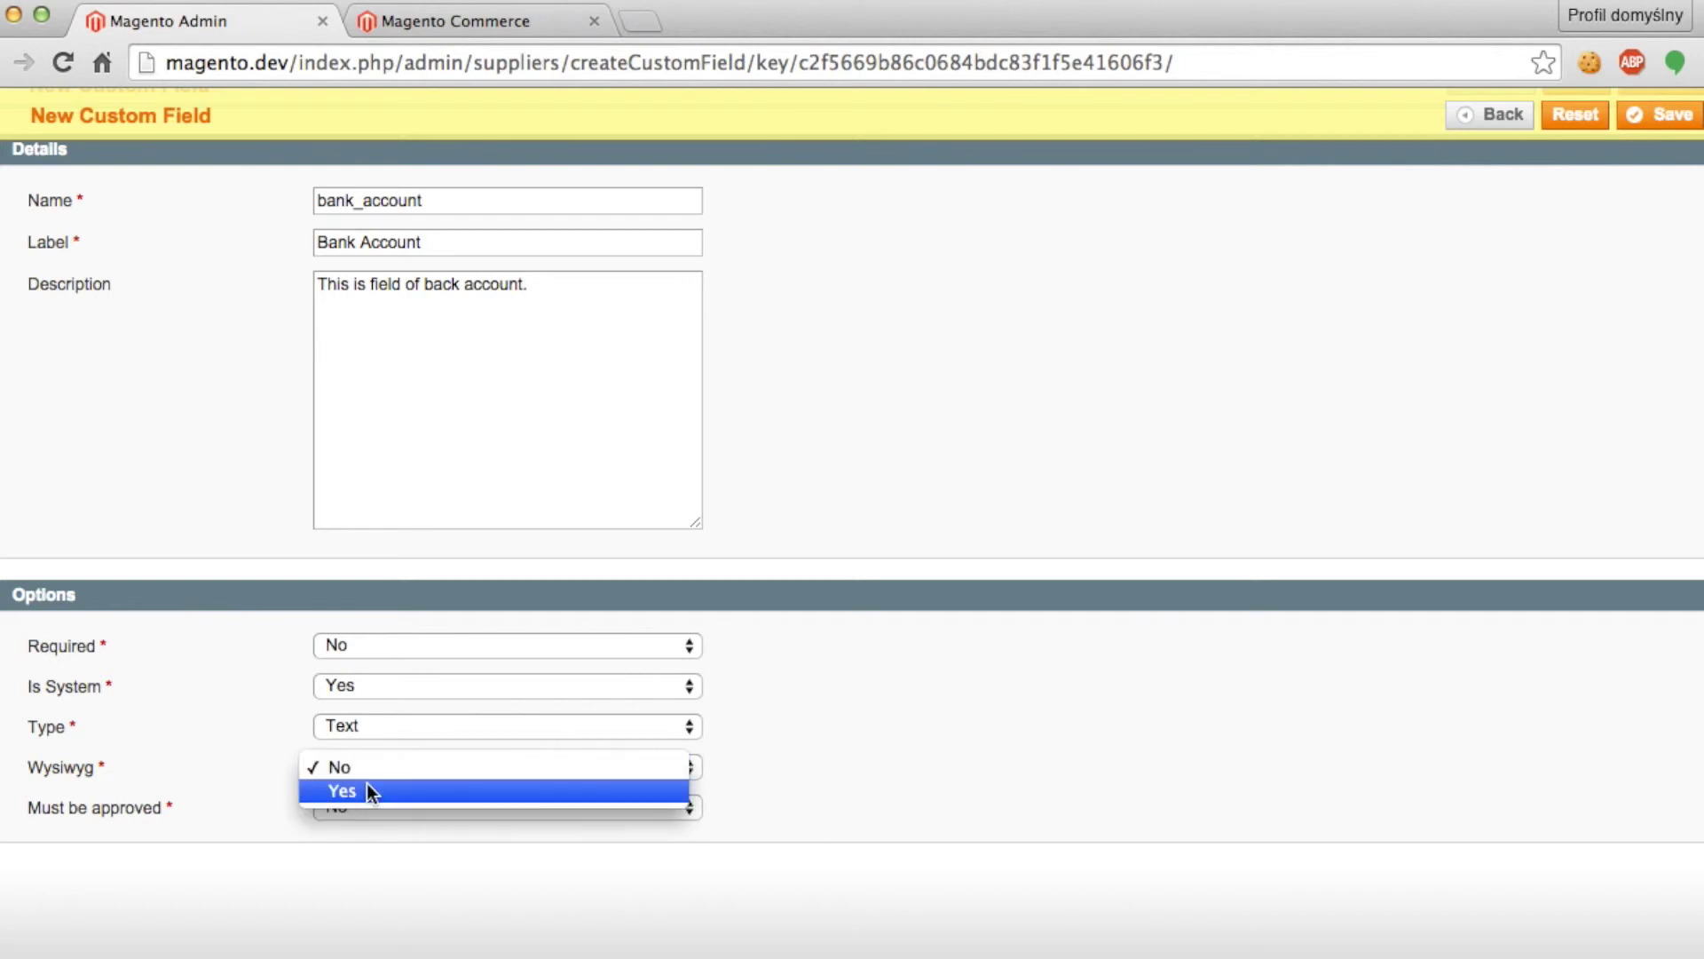
{"action": "left_click", "coordinate": [208, 774]}
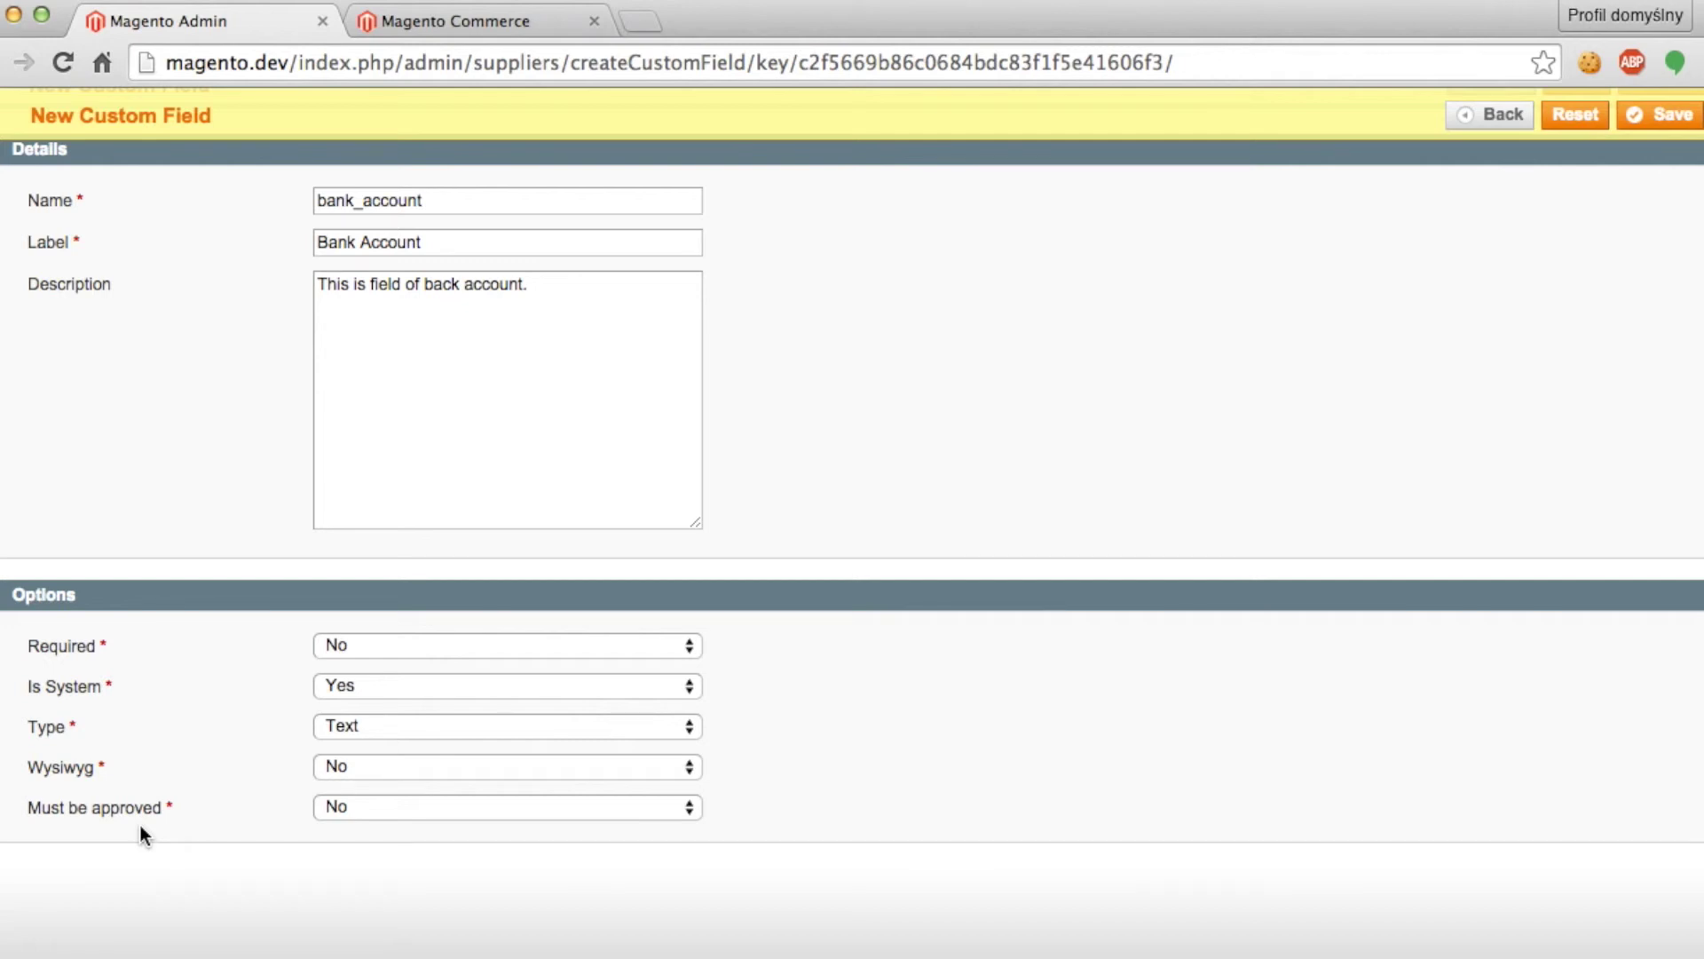
{"action": "scroll", "coordinate": [141, 825], "scroll_direction": "up", "scroll_amount": 5}
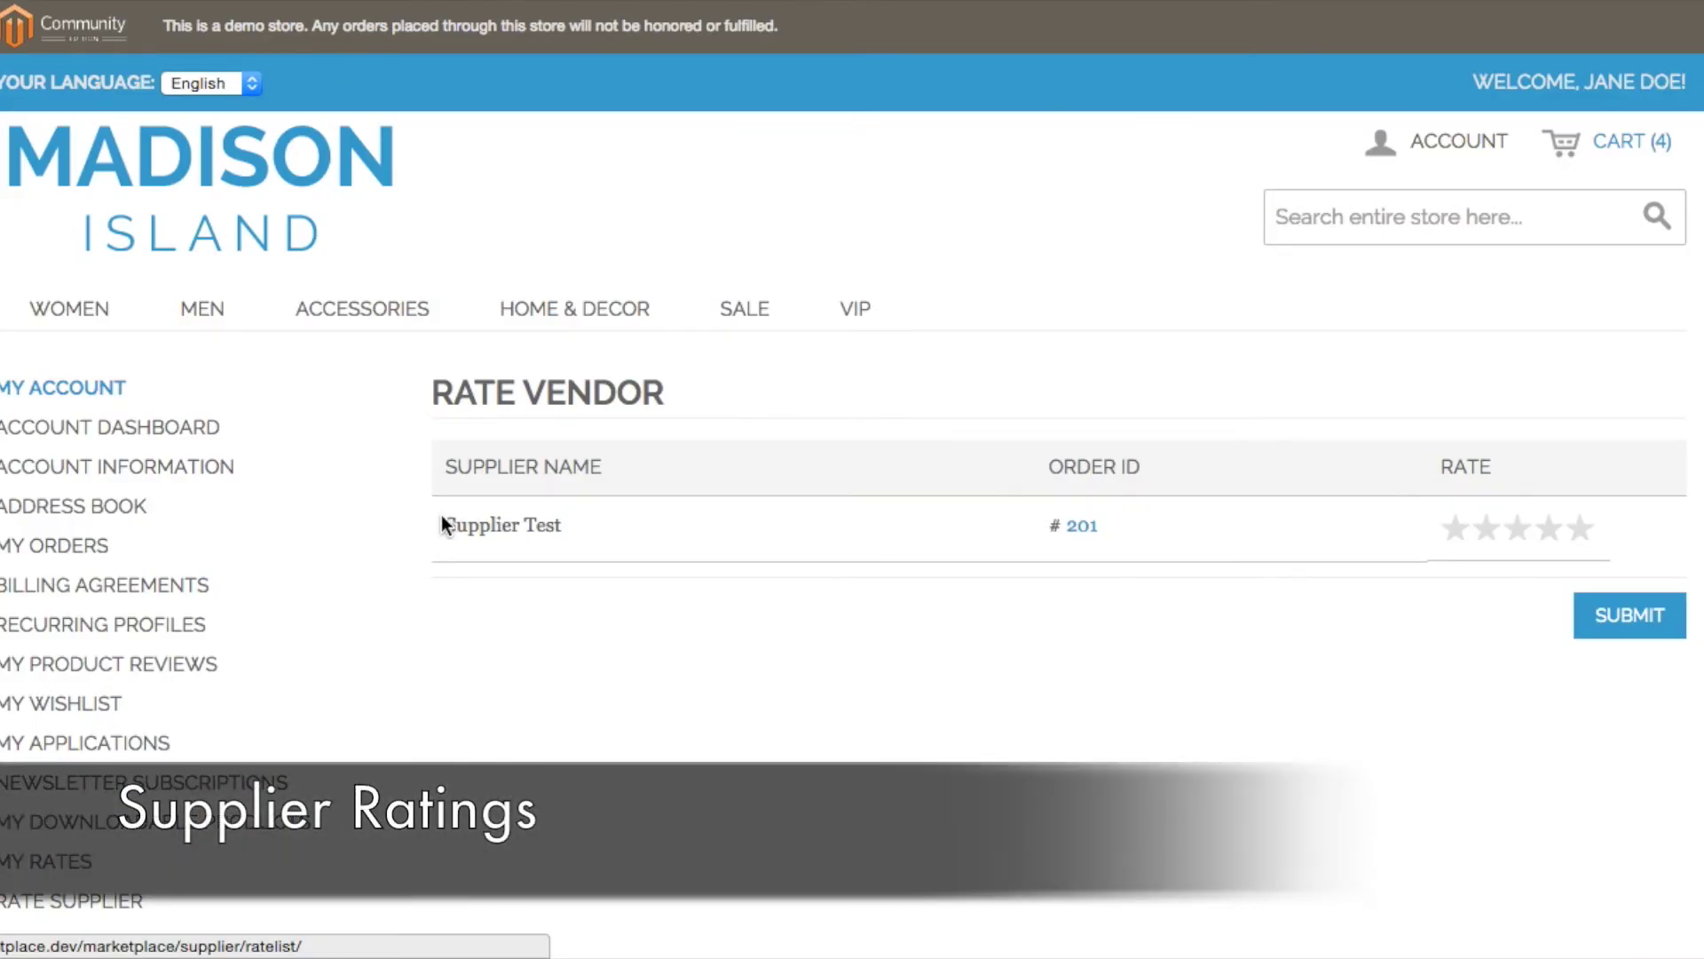
Rate Supplier Test five stars, submit the rating, and view the submitted ratings in My Rates.
{"action": "left_click_drag", "start_coordinate": [446, 525], "coordinate": [545, 522]}
{"action": "left_click", "coordinate": [572, 528]}
{"action": "left_click", "coordinate": [1580, 532]}
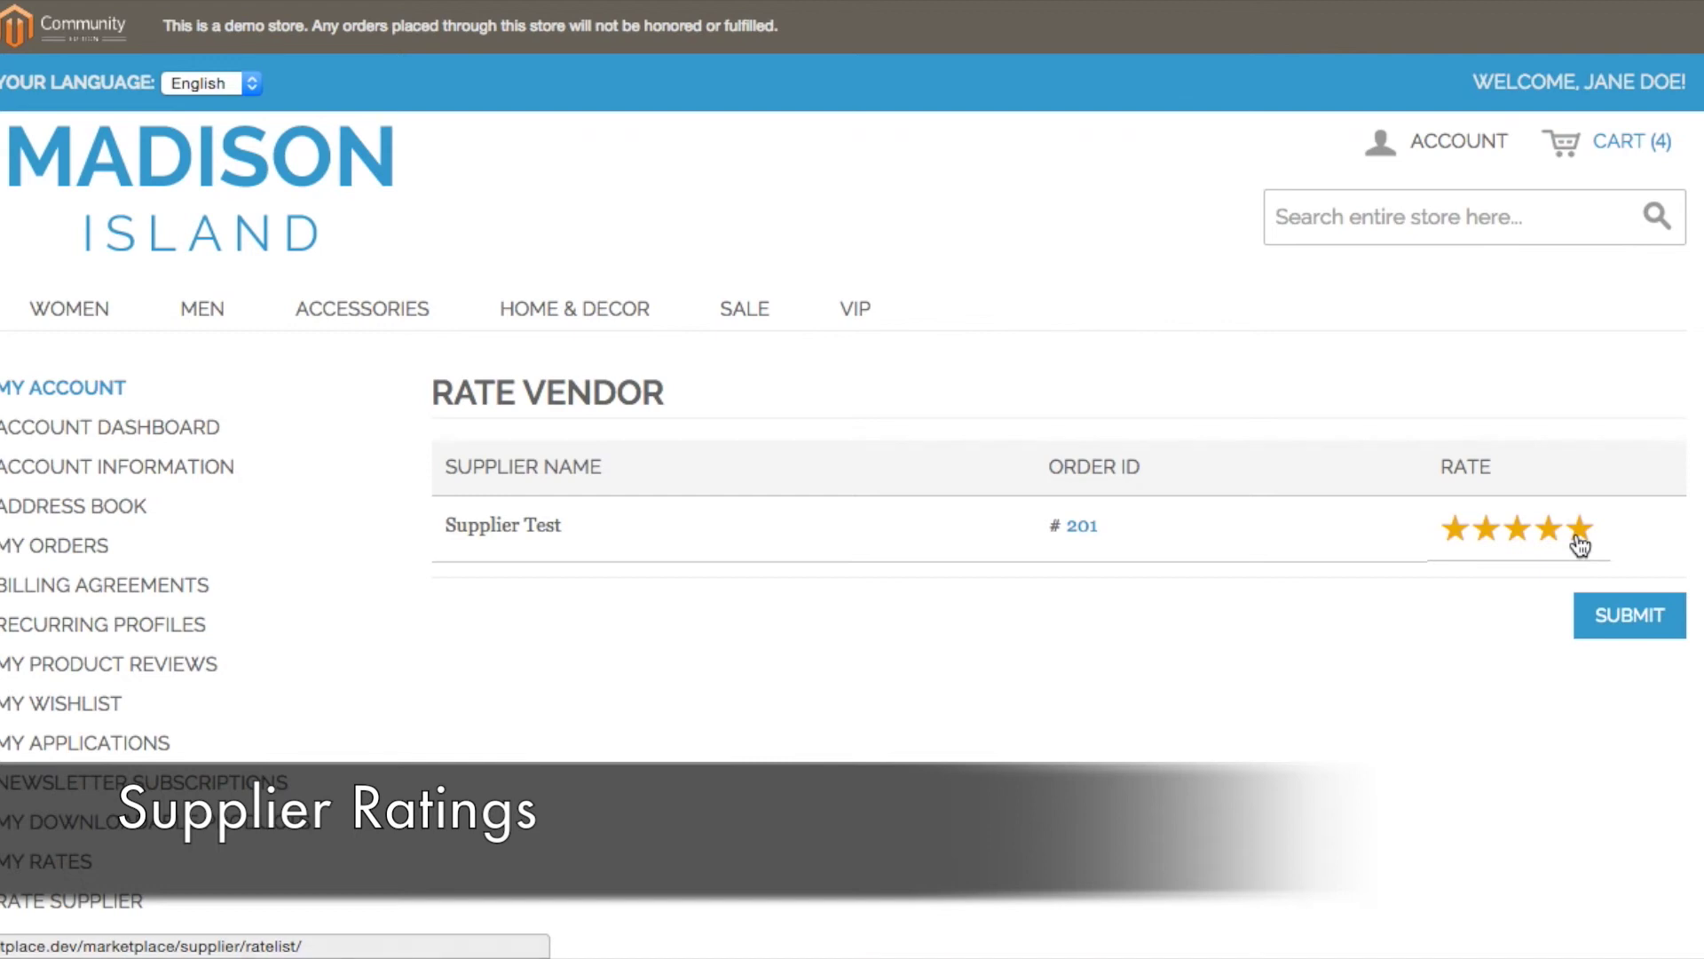
{"action": "left_click", "coordinate": [1593, 632]}
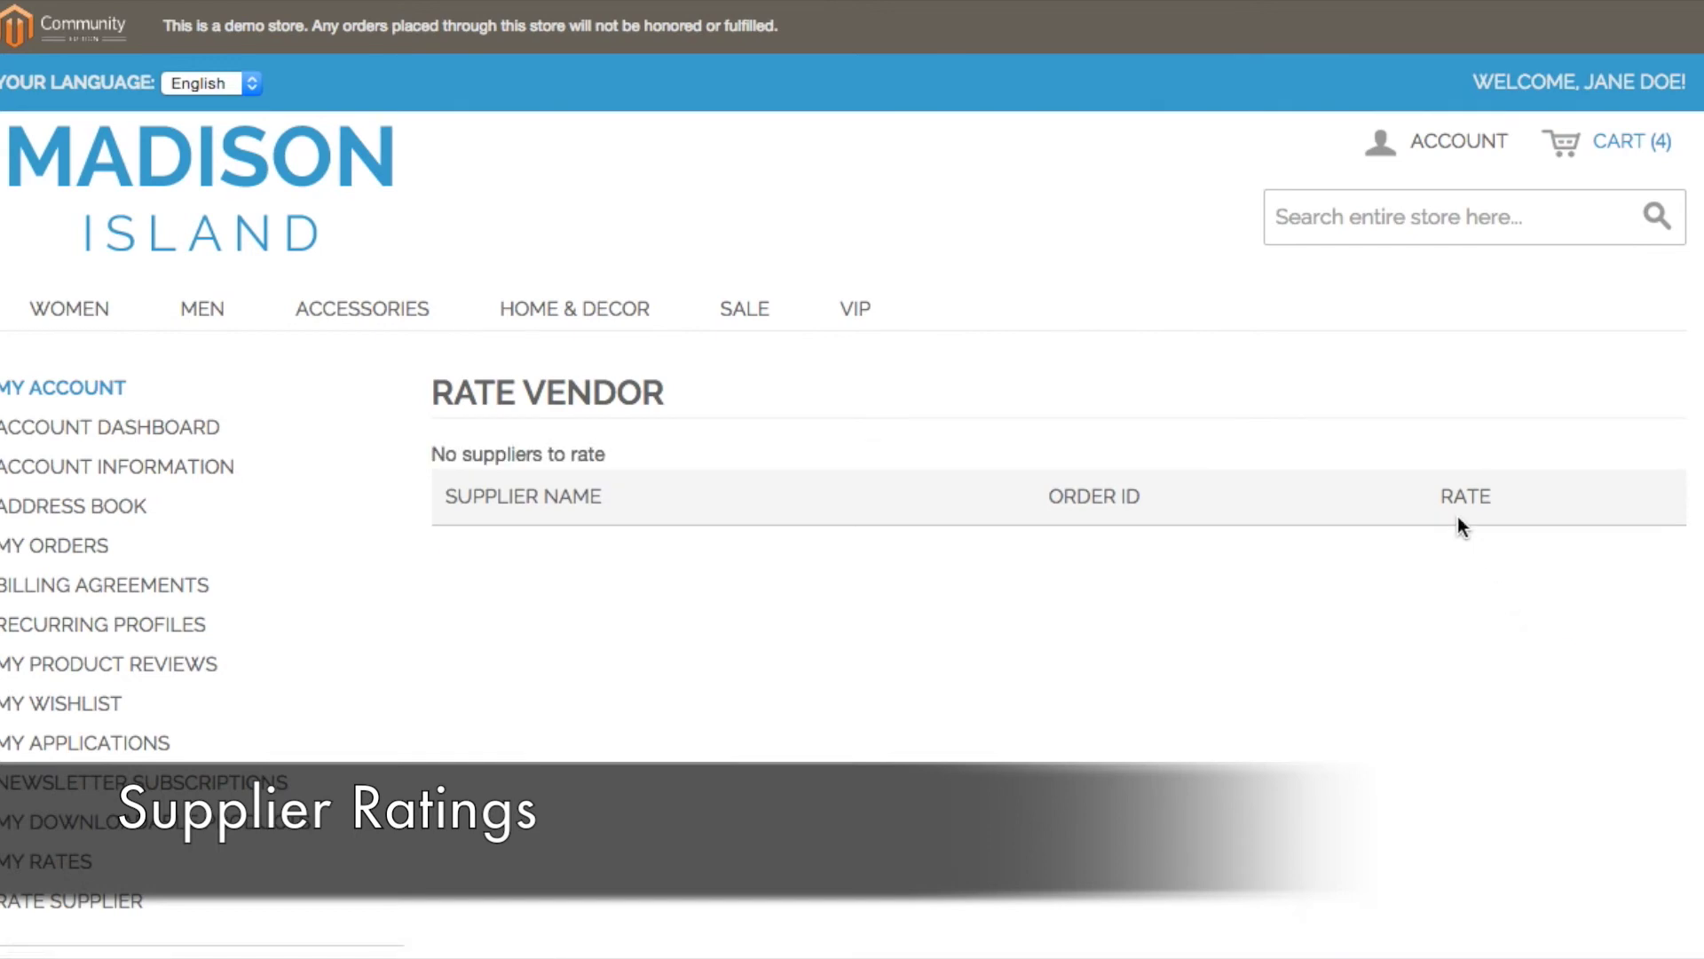
{"action": "scroll", "coordinate": [1179, 365], "scroll_direction": "down", "scroll_amount": 1}
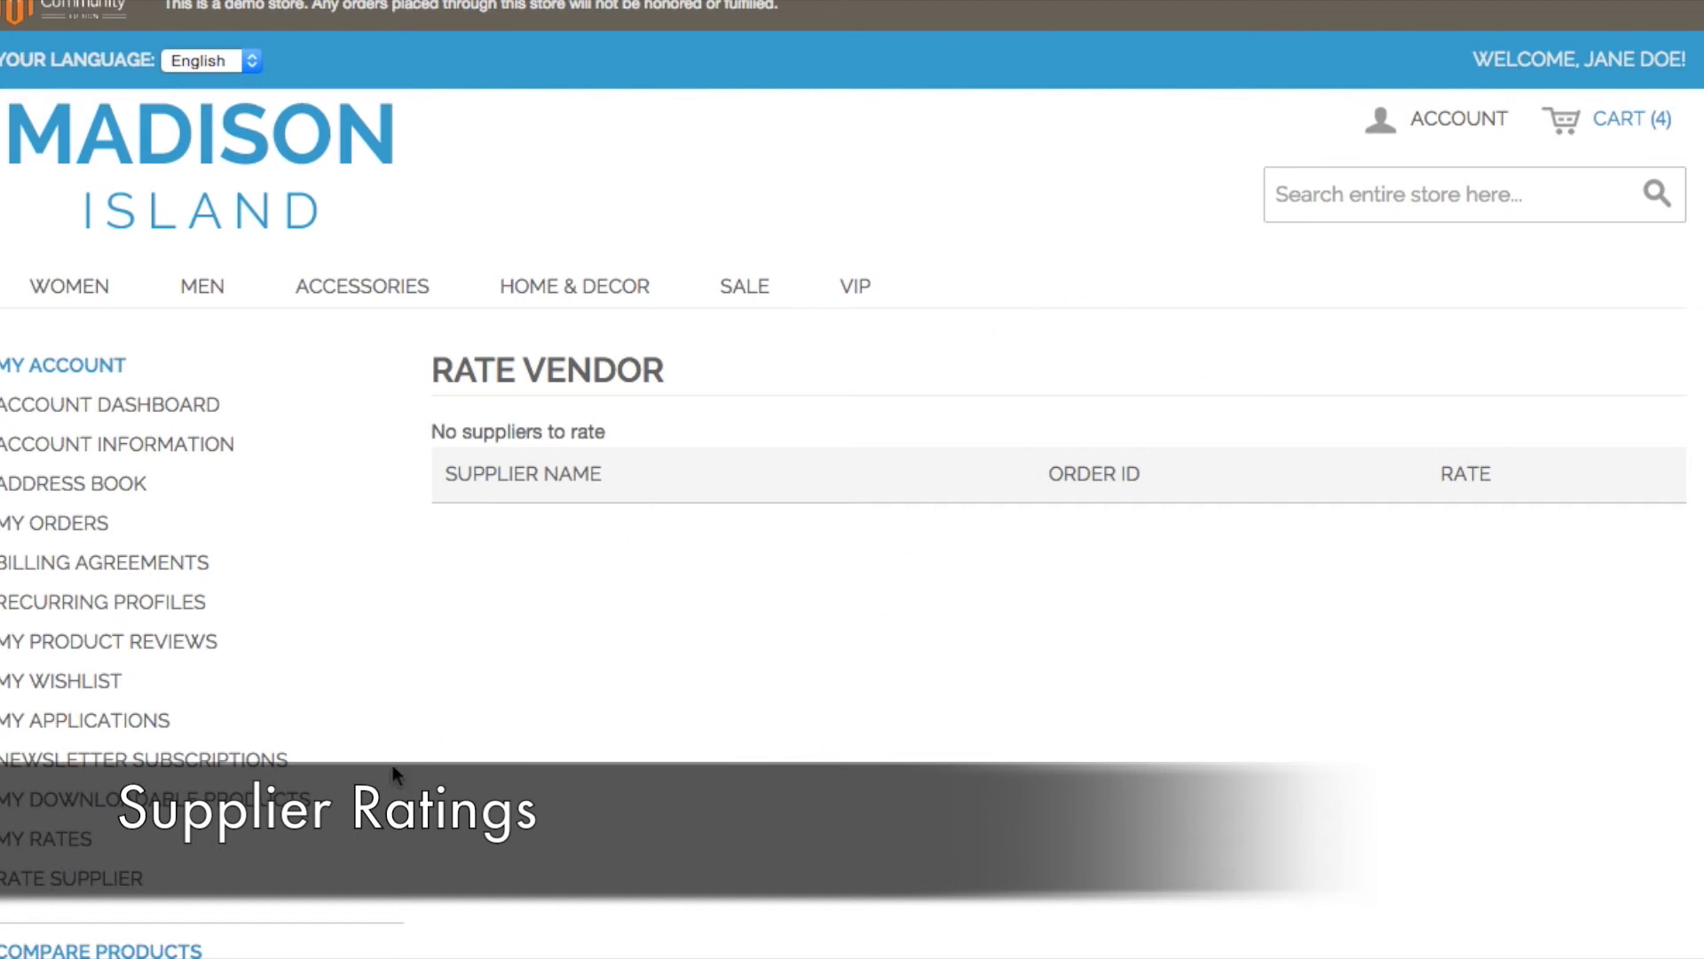
{"action": "left_click", "coordinate": [78, 842]}
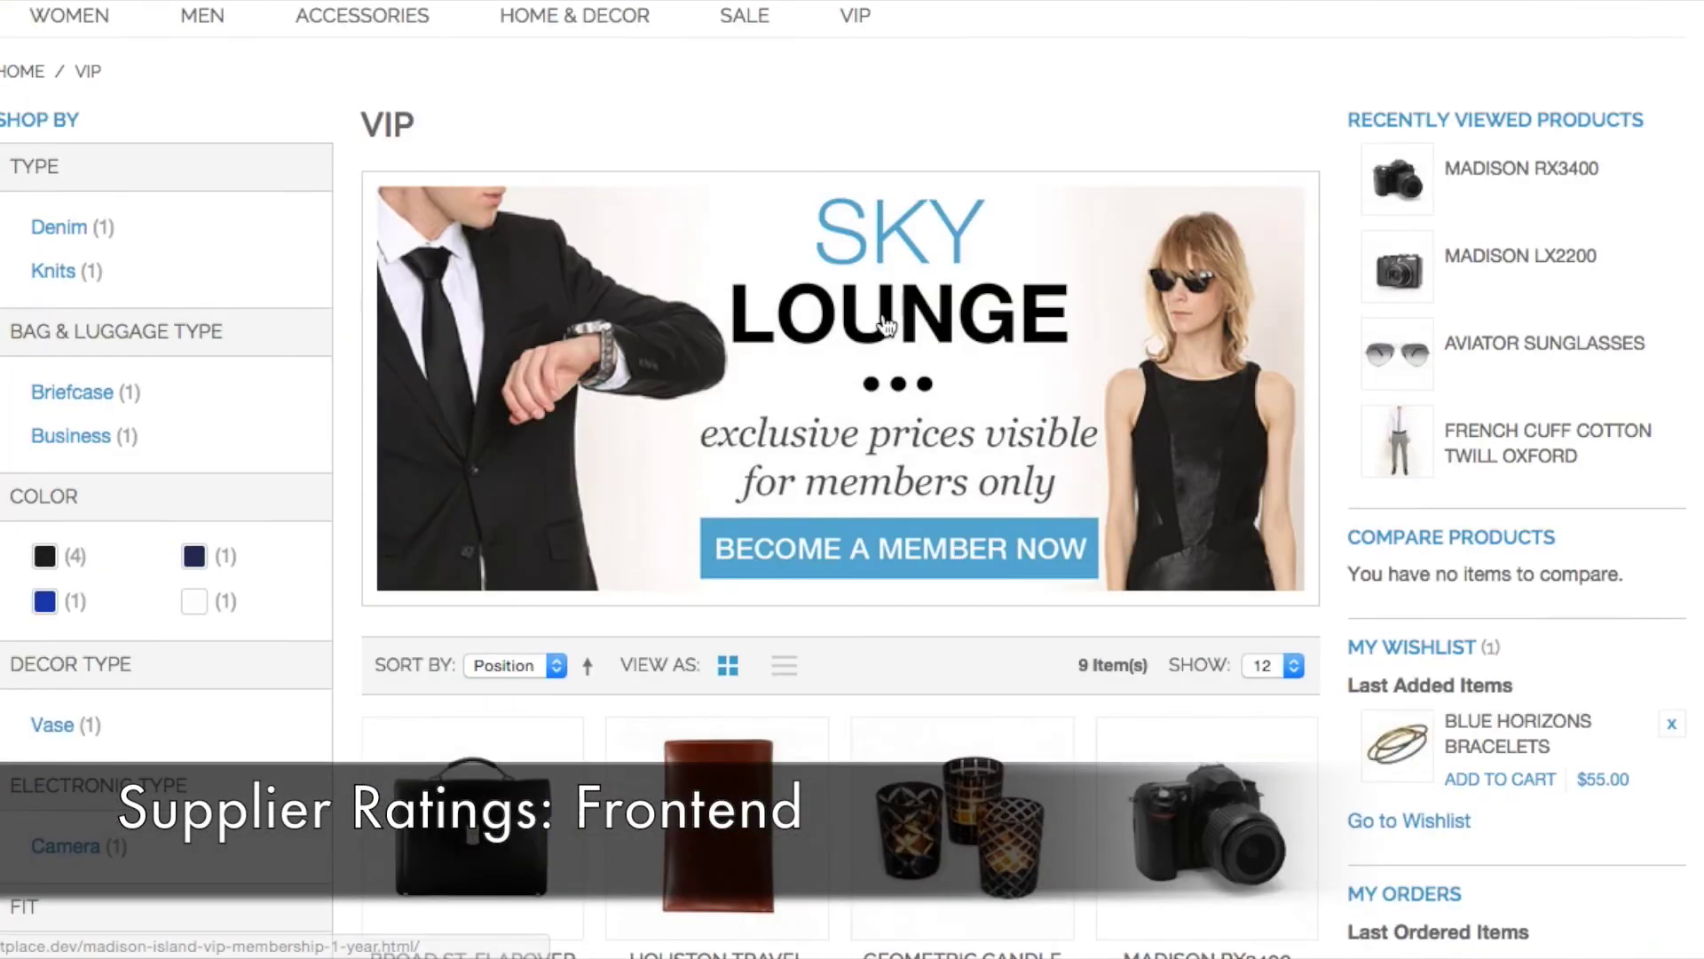
Open Supplier Test Product ($100.00) from the VIP category grid to see its vendor rating.
{"action": "scroll", "coordinate": [887, 325], "scroll_direction": "down", "scroll_amount": 3}
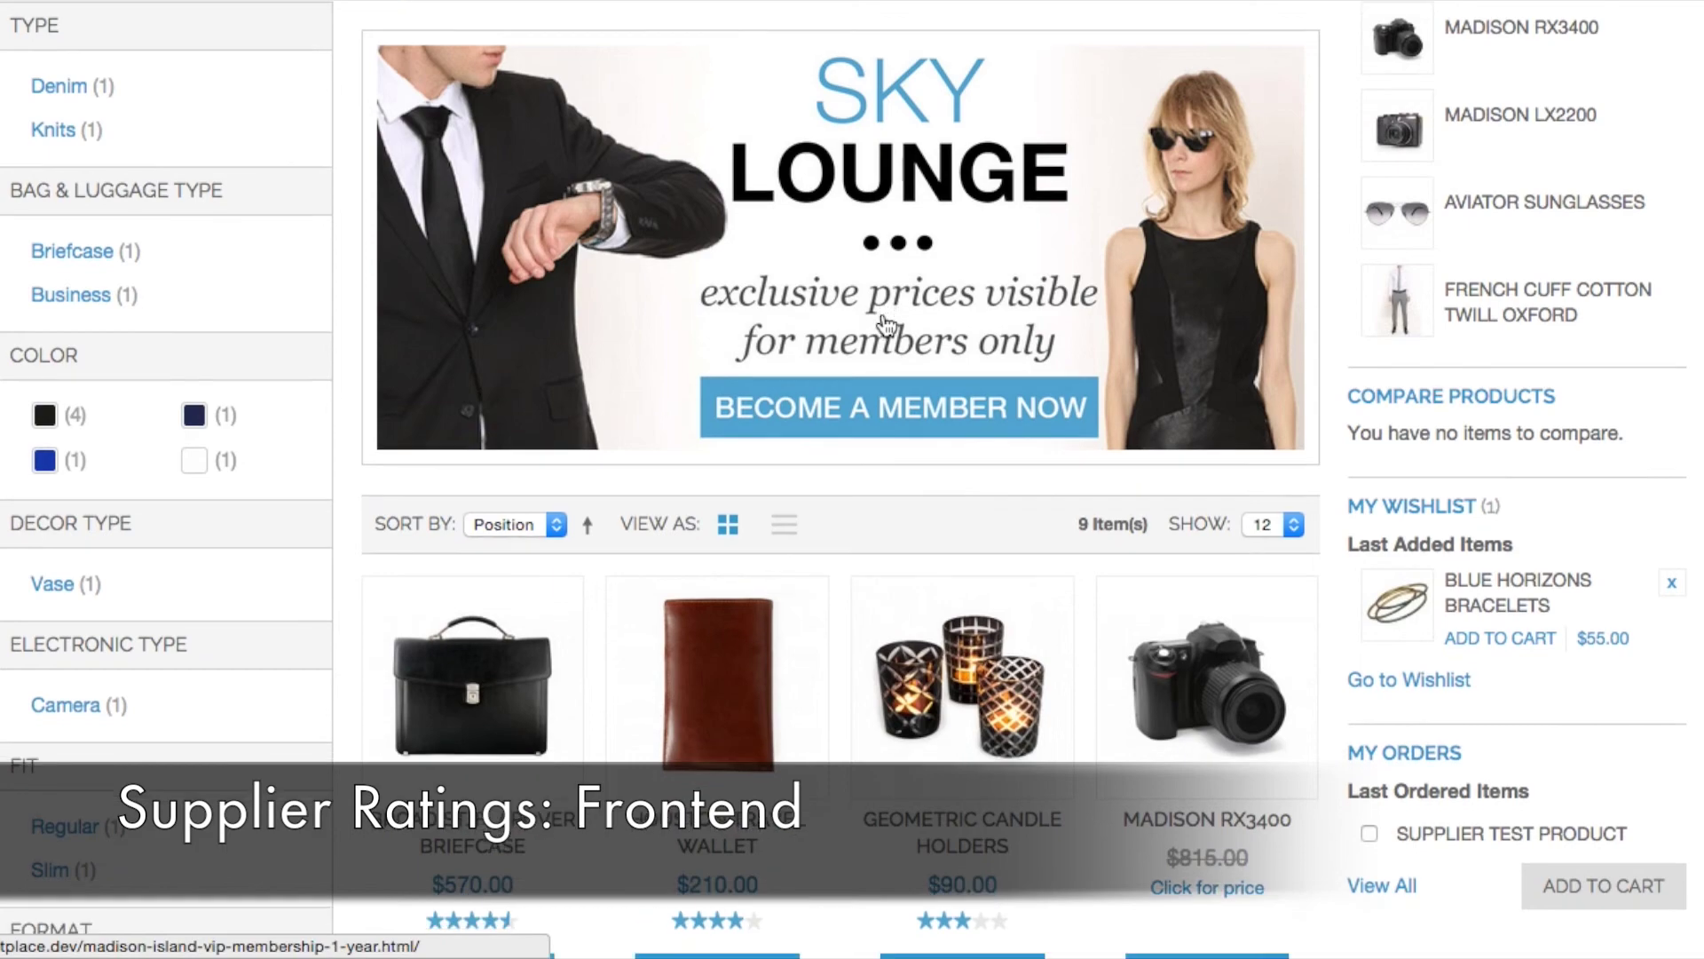
{"action": "scroll", "coordinate": [885, 320], "scroll_direction": "down", "scroll_amount": 5}
{"action": "scroll", "coordinate": [886, 311], "scroll_direction": "down", "scroll_amount": 4}
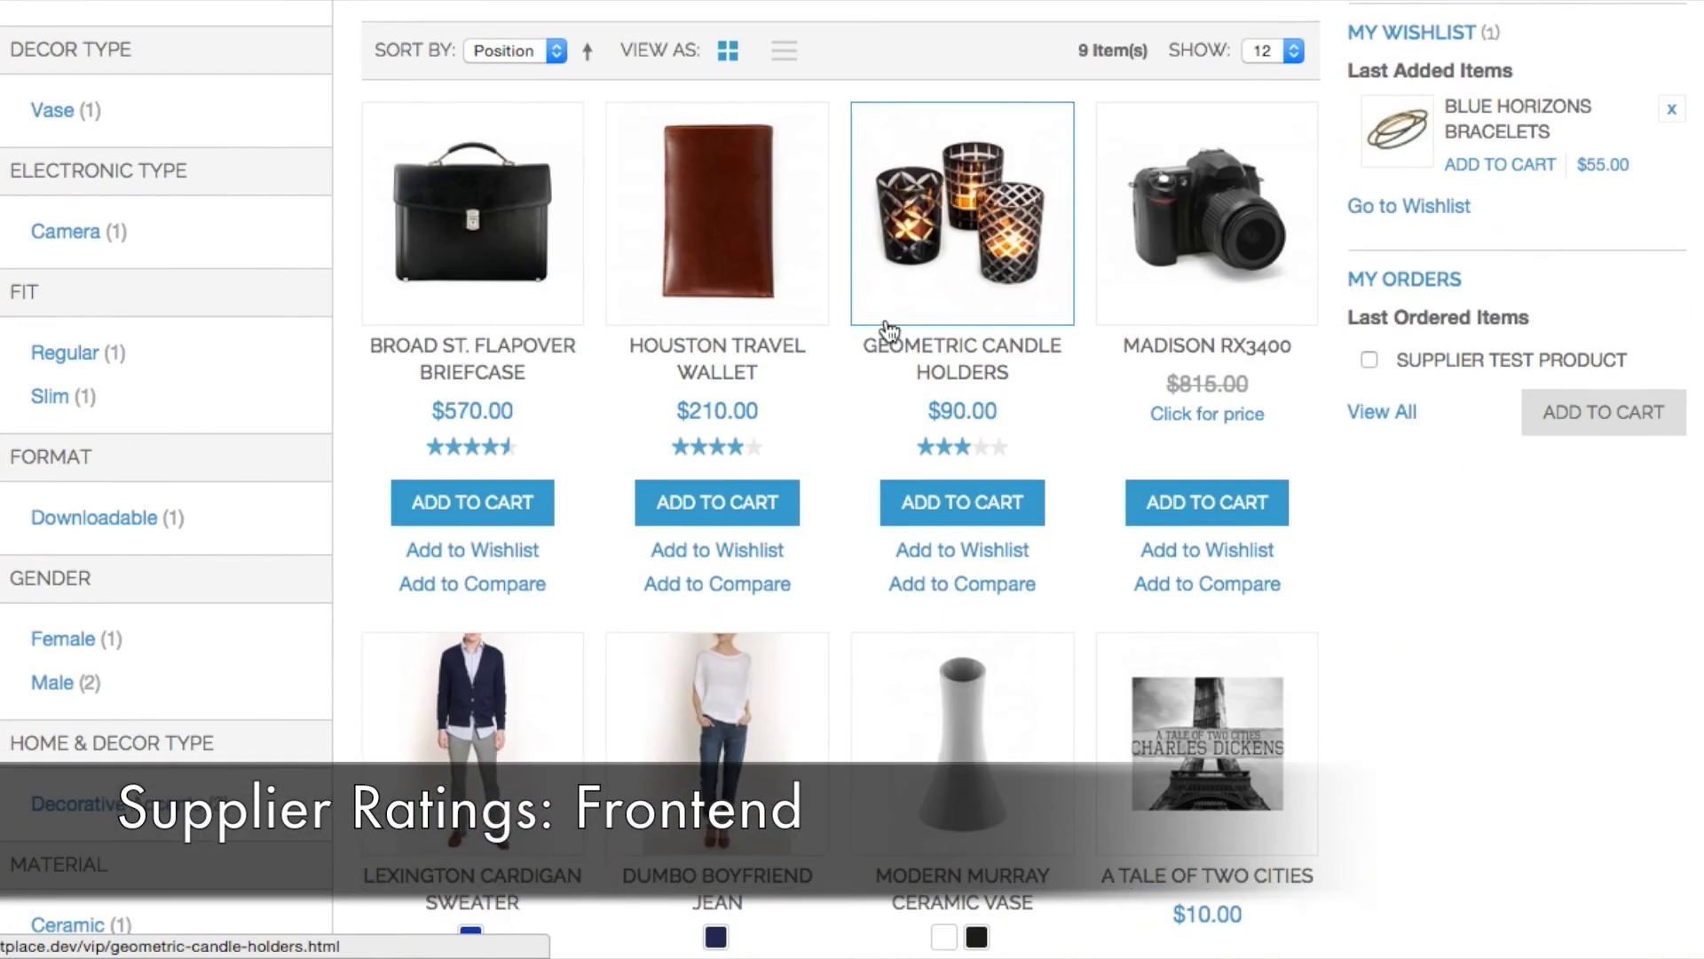
{"action": "scroll", "coordinate": [888, 328], "scroll_direction": "down", "scroll_amount": 12}
{"action": "left_click", "coordinate": [494, 689]}
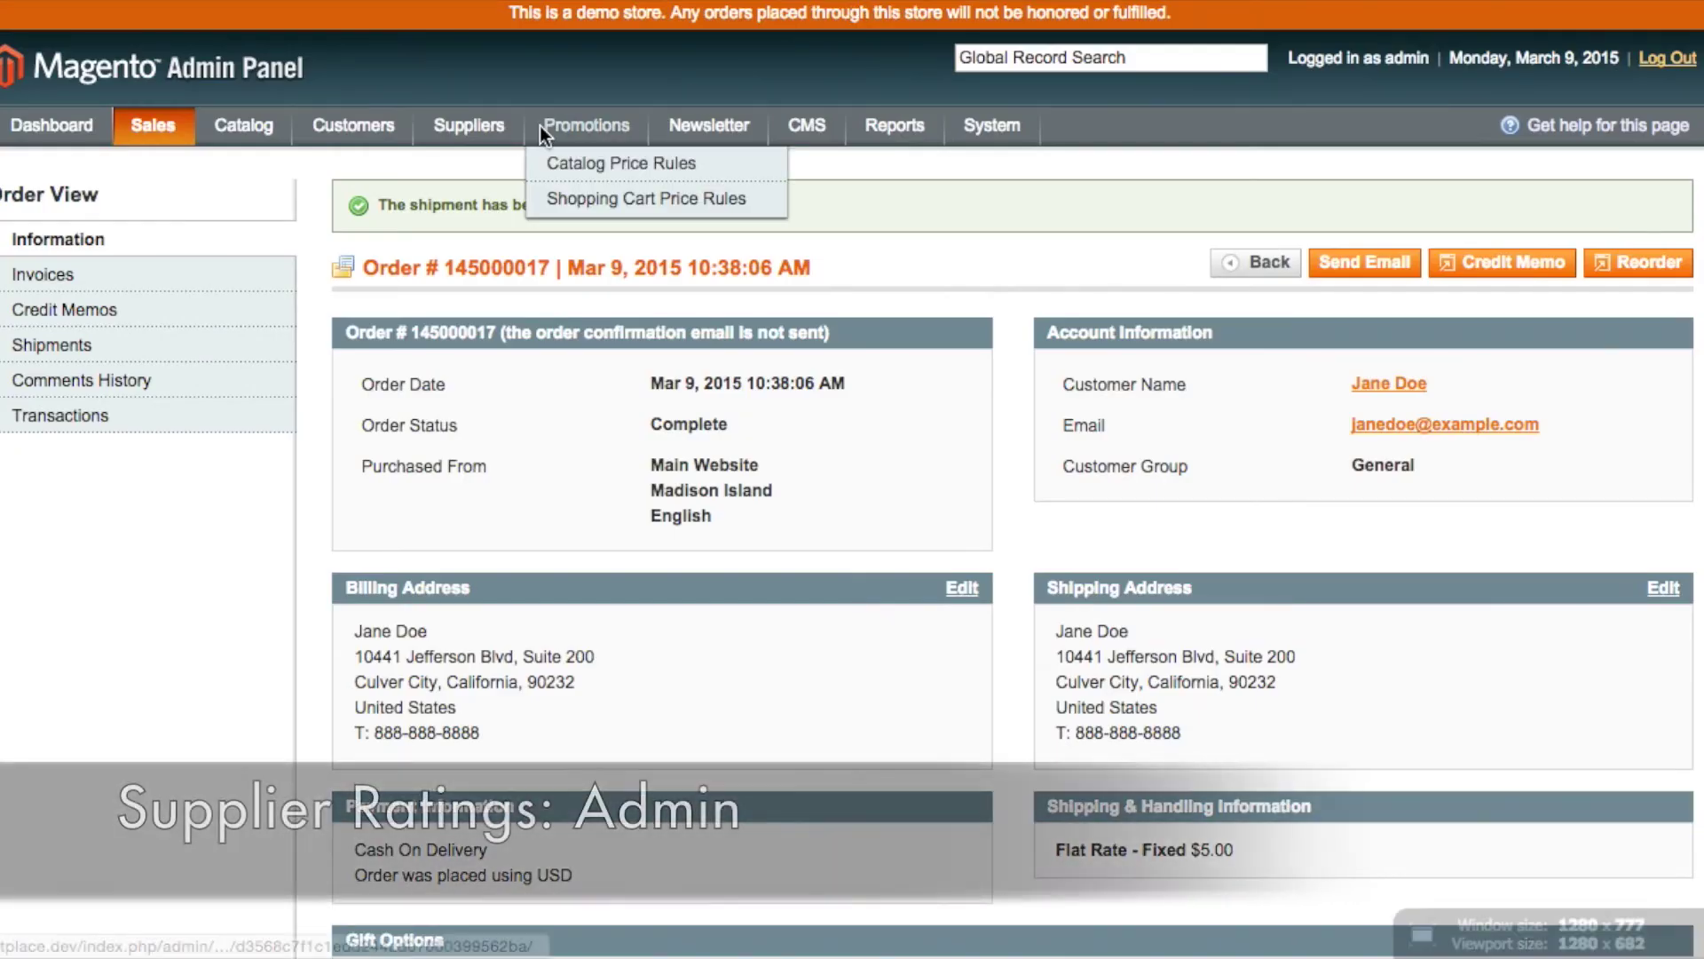
Open Supplier Test from Manage Suppliers and show its Customer Rates, listing one rating of 1.
{"action": "mouse_move", "coordinate": [470, 124]}
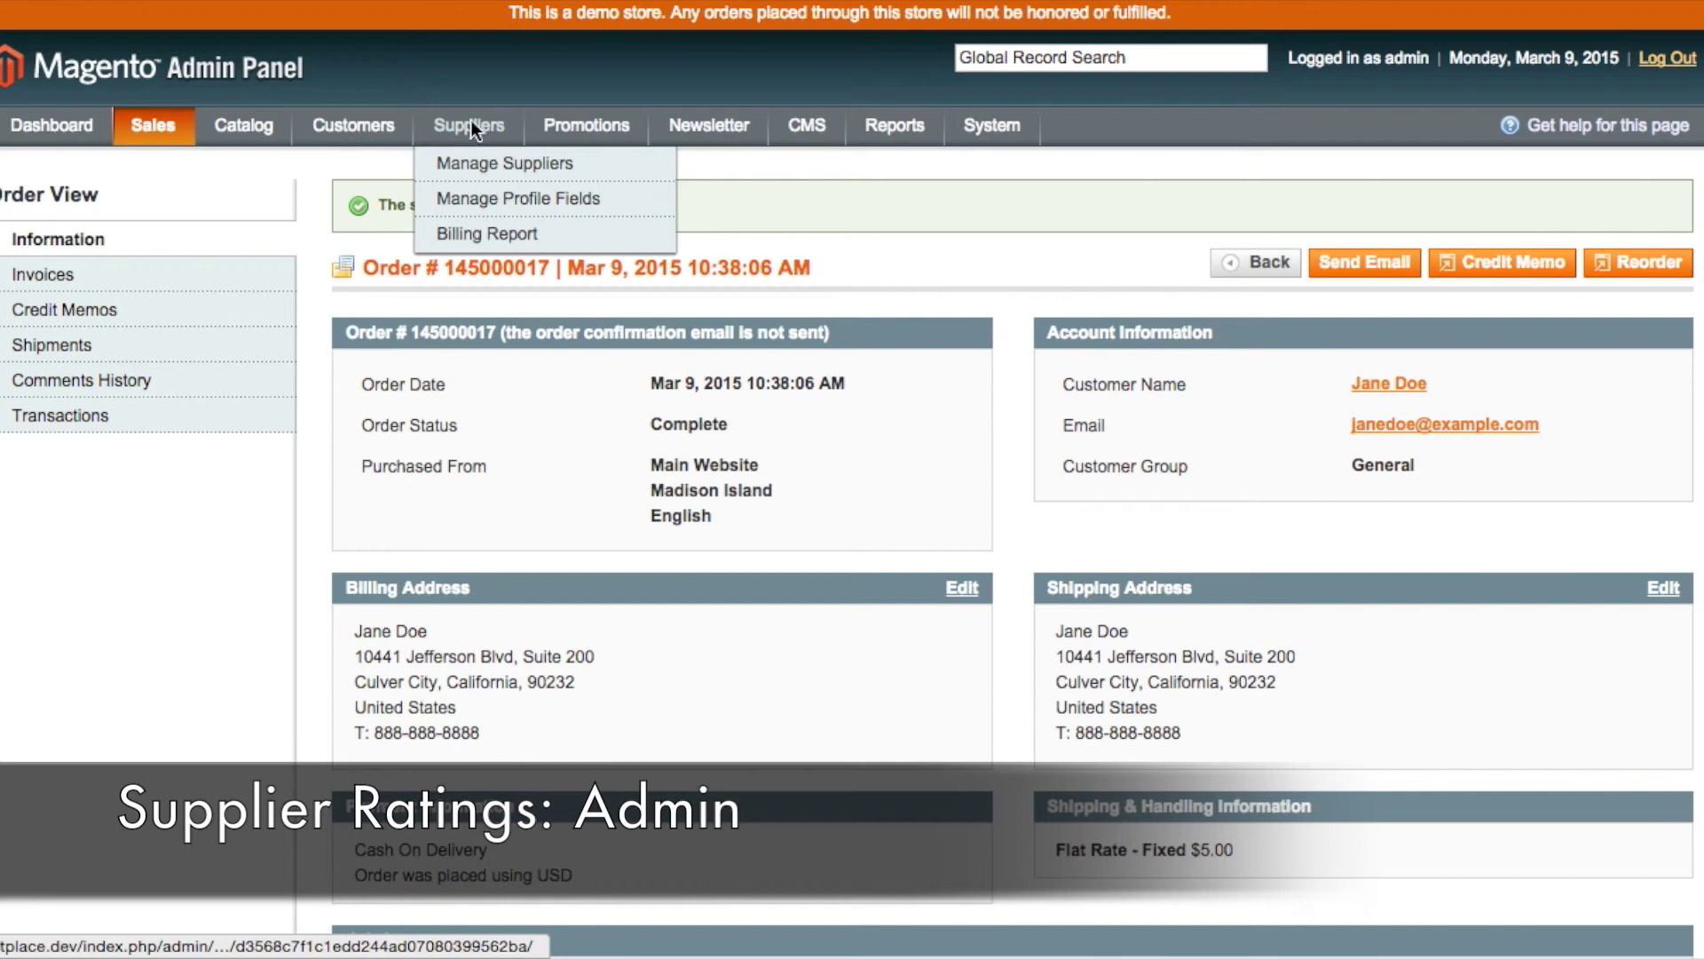
{"action": "left_click", "coordinate": [504, 168]}
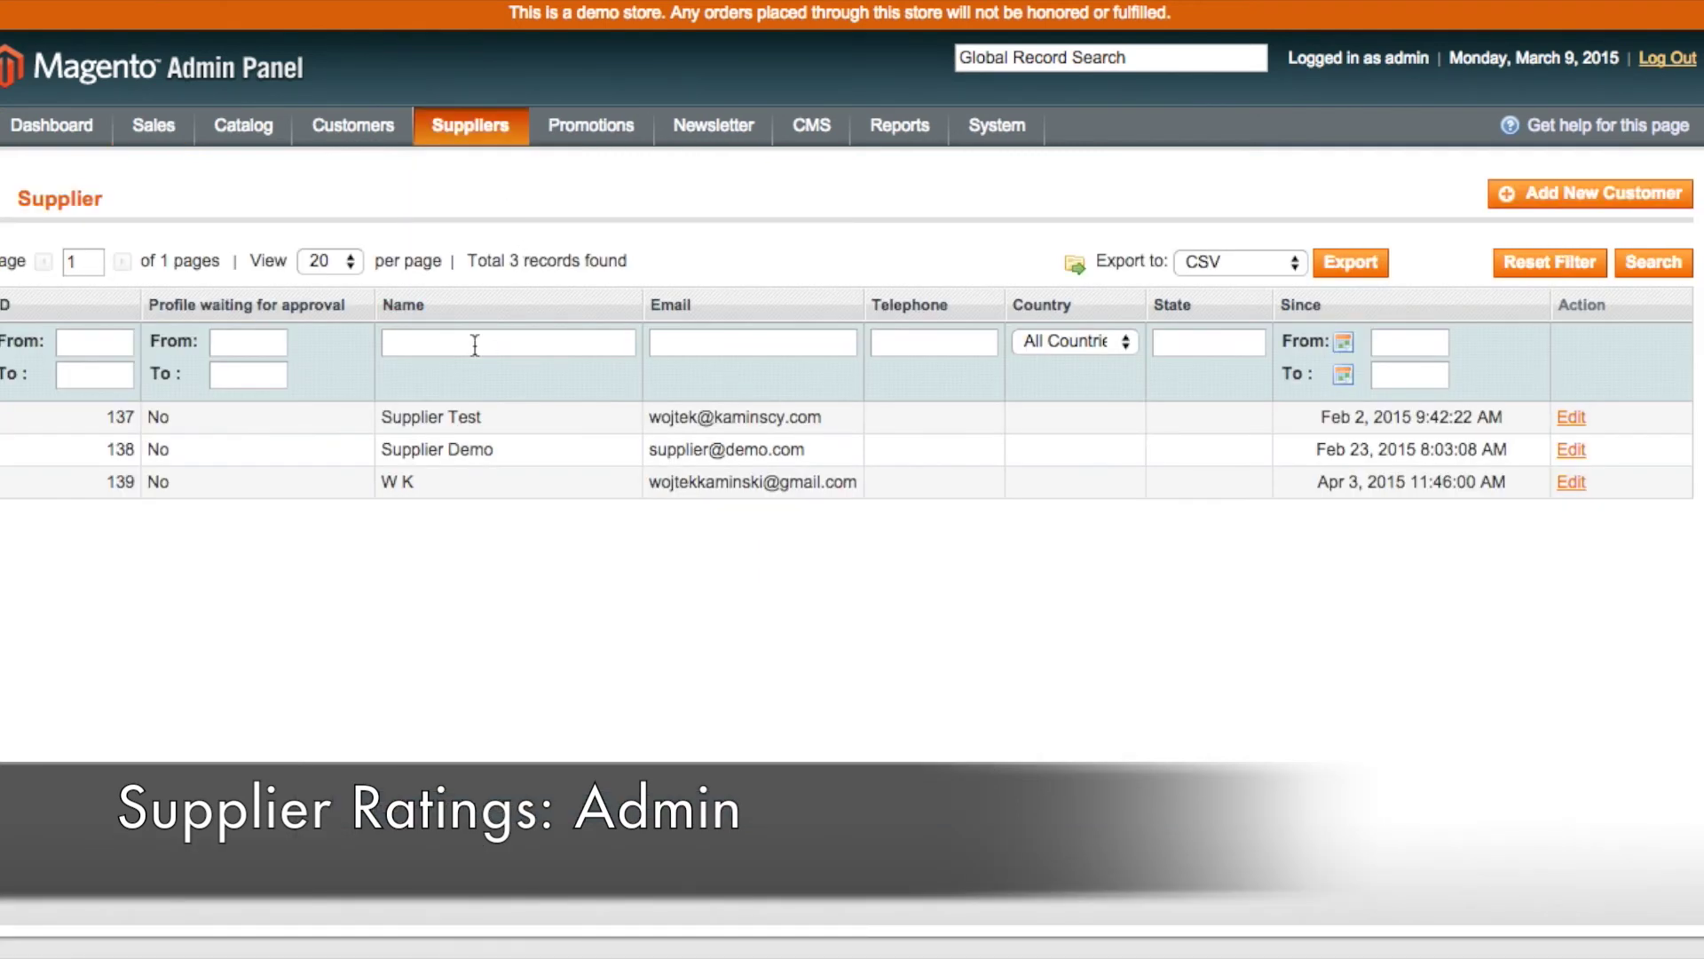
{"action": "left_click", "coordinate": [499, 429]}
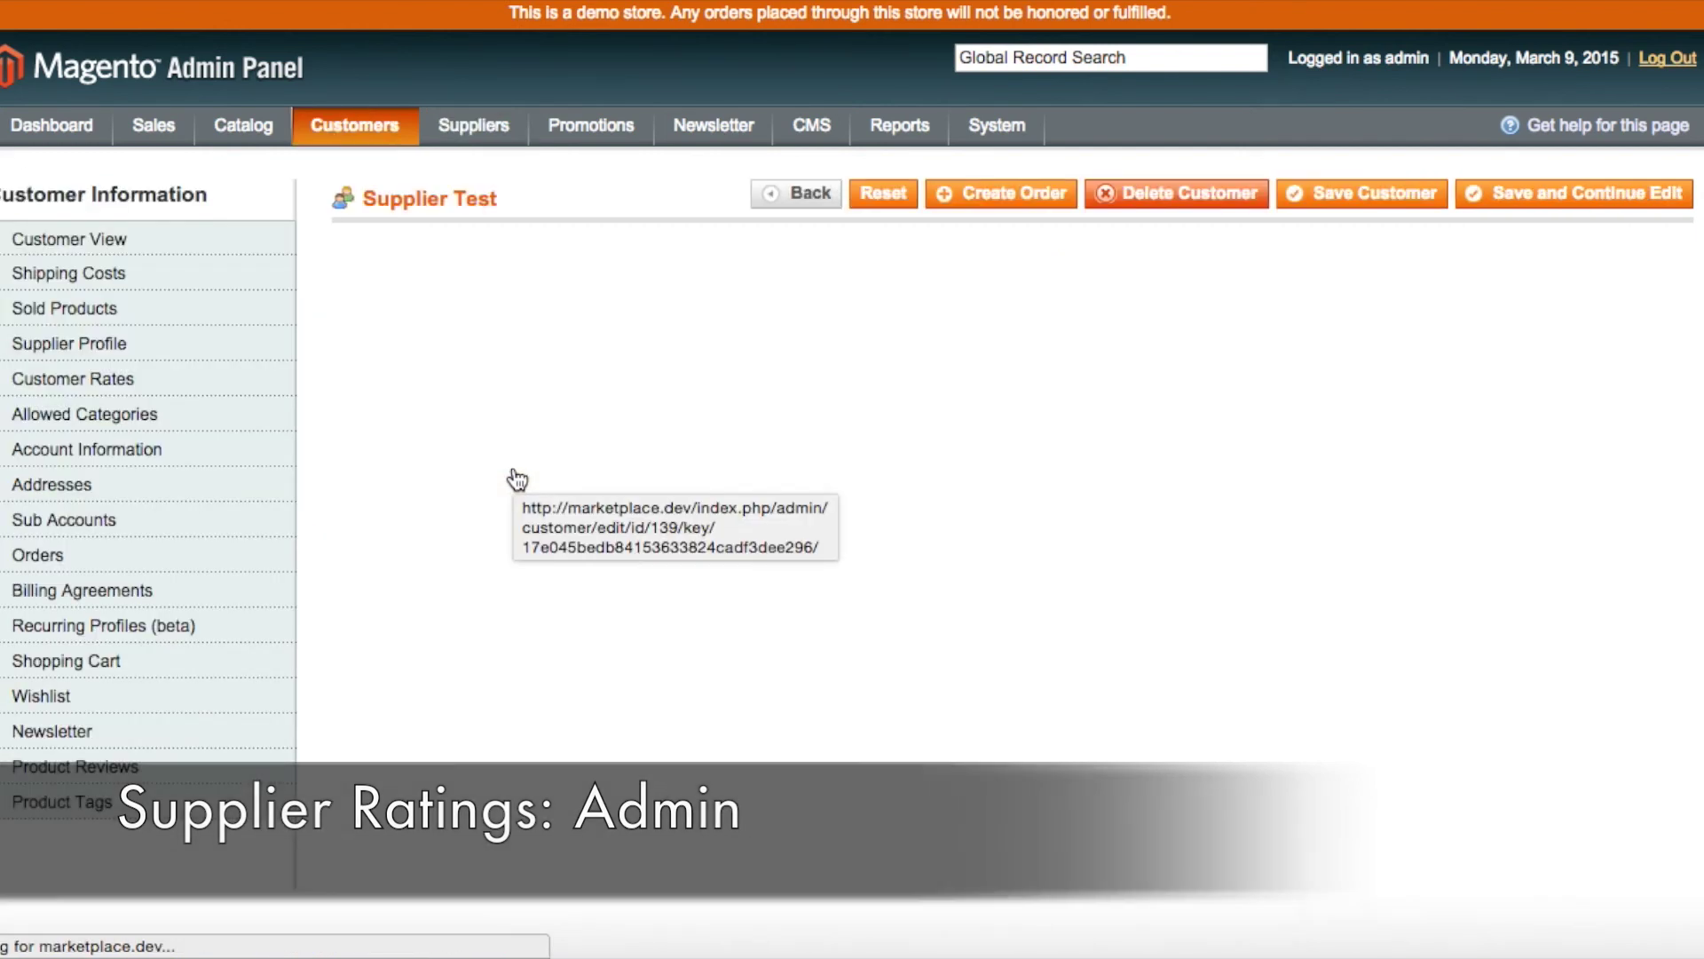
{"action": "scroll", "coordinate": [168, 307], "scroll_direction": "down", "scroll_amount": 1}
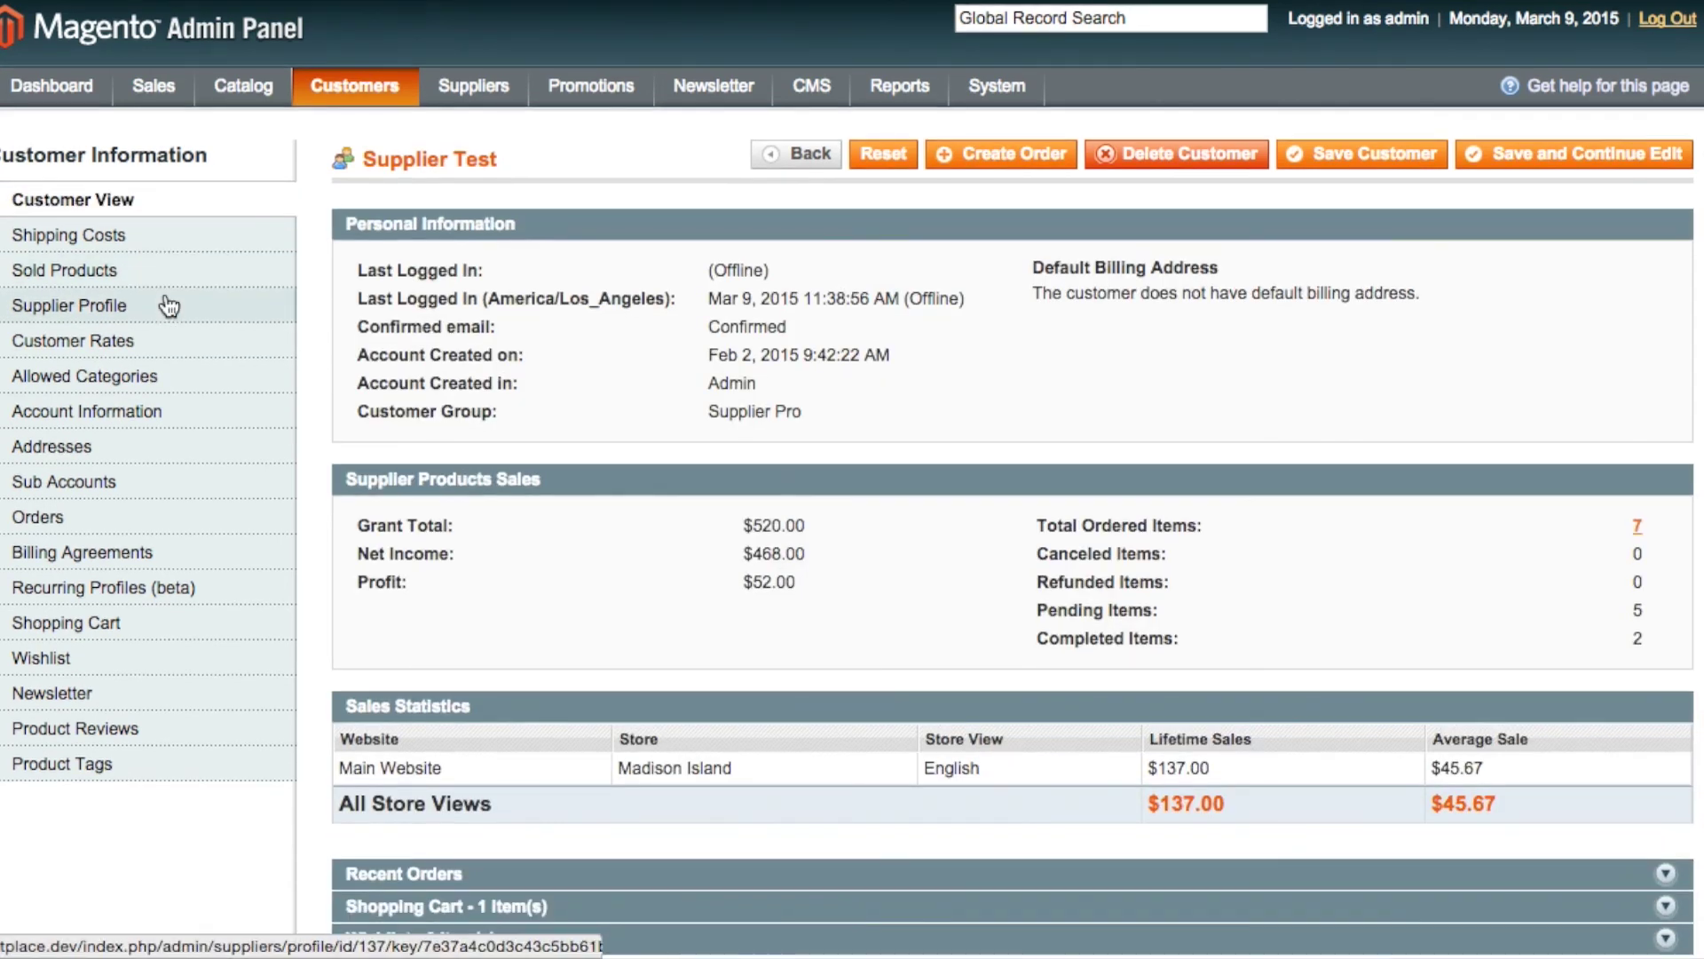
{"action": "left_click", "coordinate": [71, 341]}
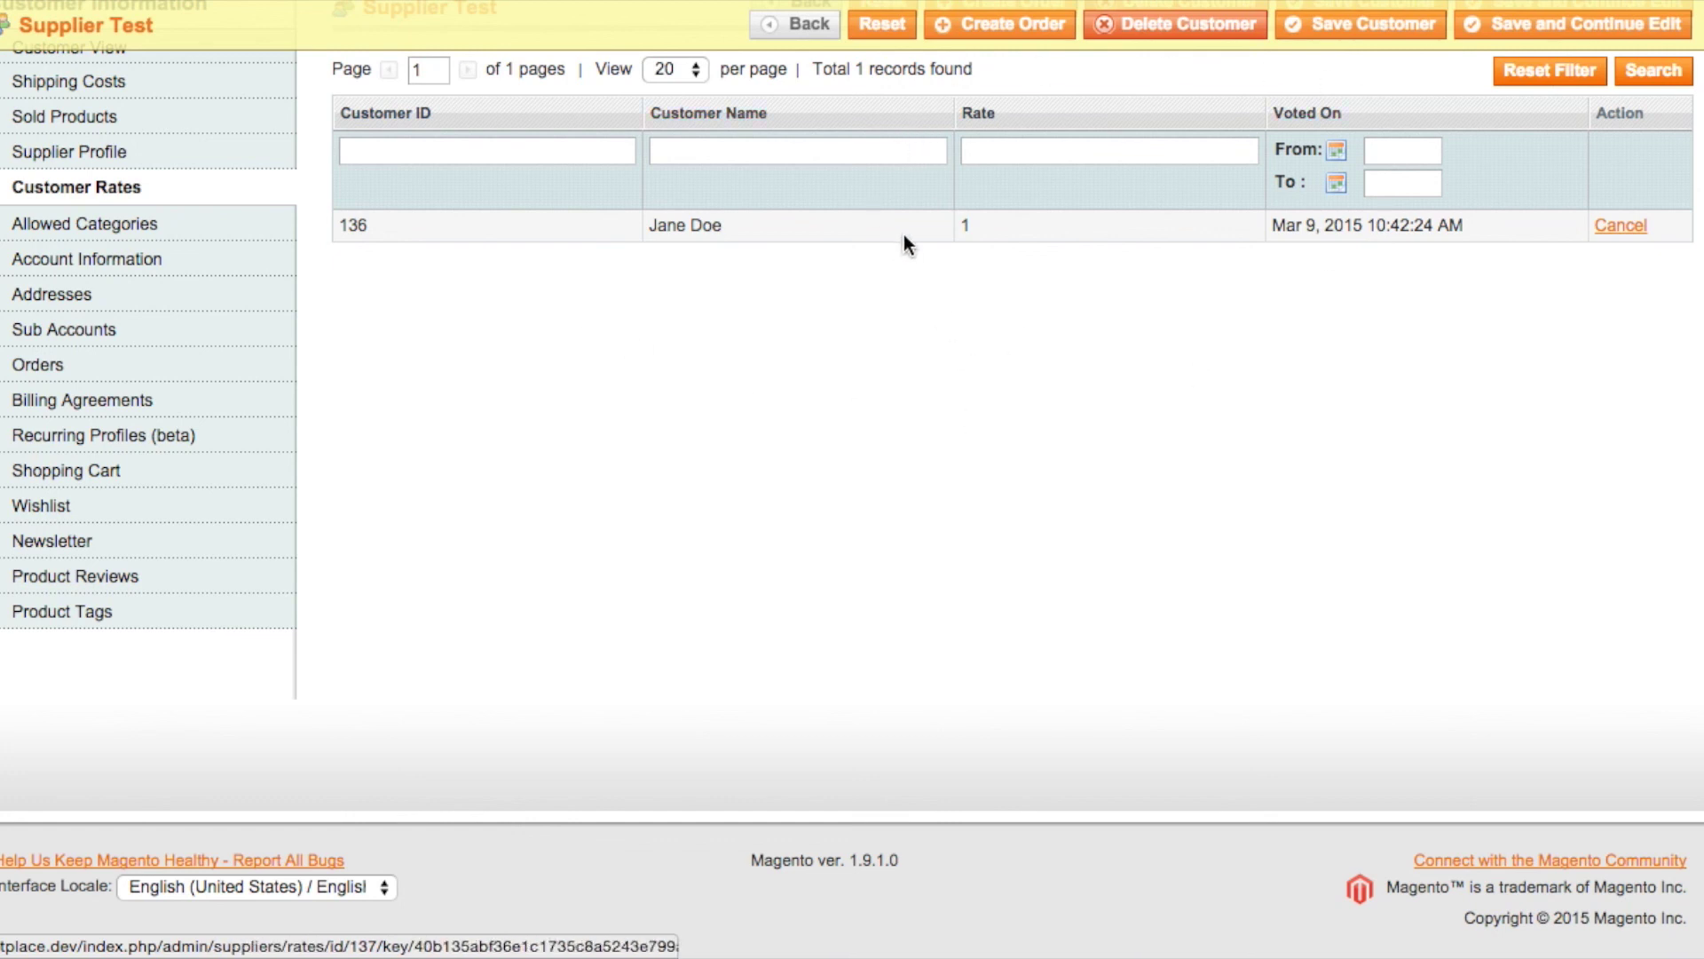
{"action": "scroll", "coordinate": [908, 188], "scroll_direction": "up", "scroll_amount": 2}
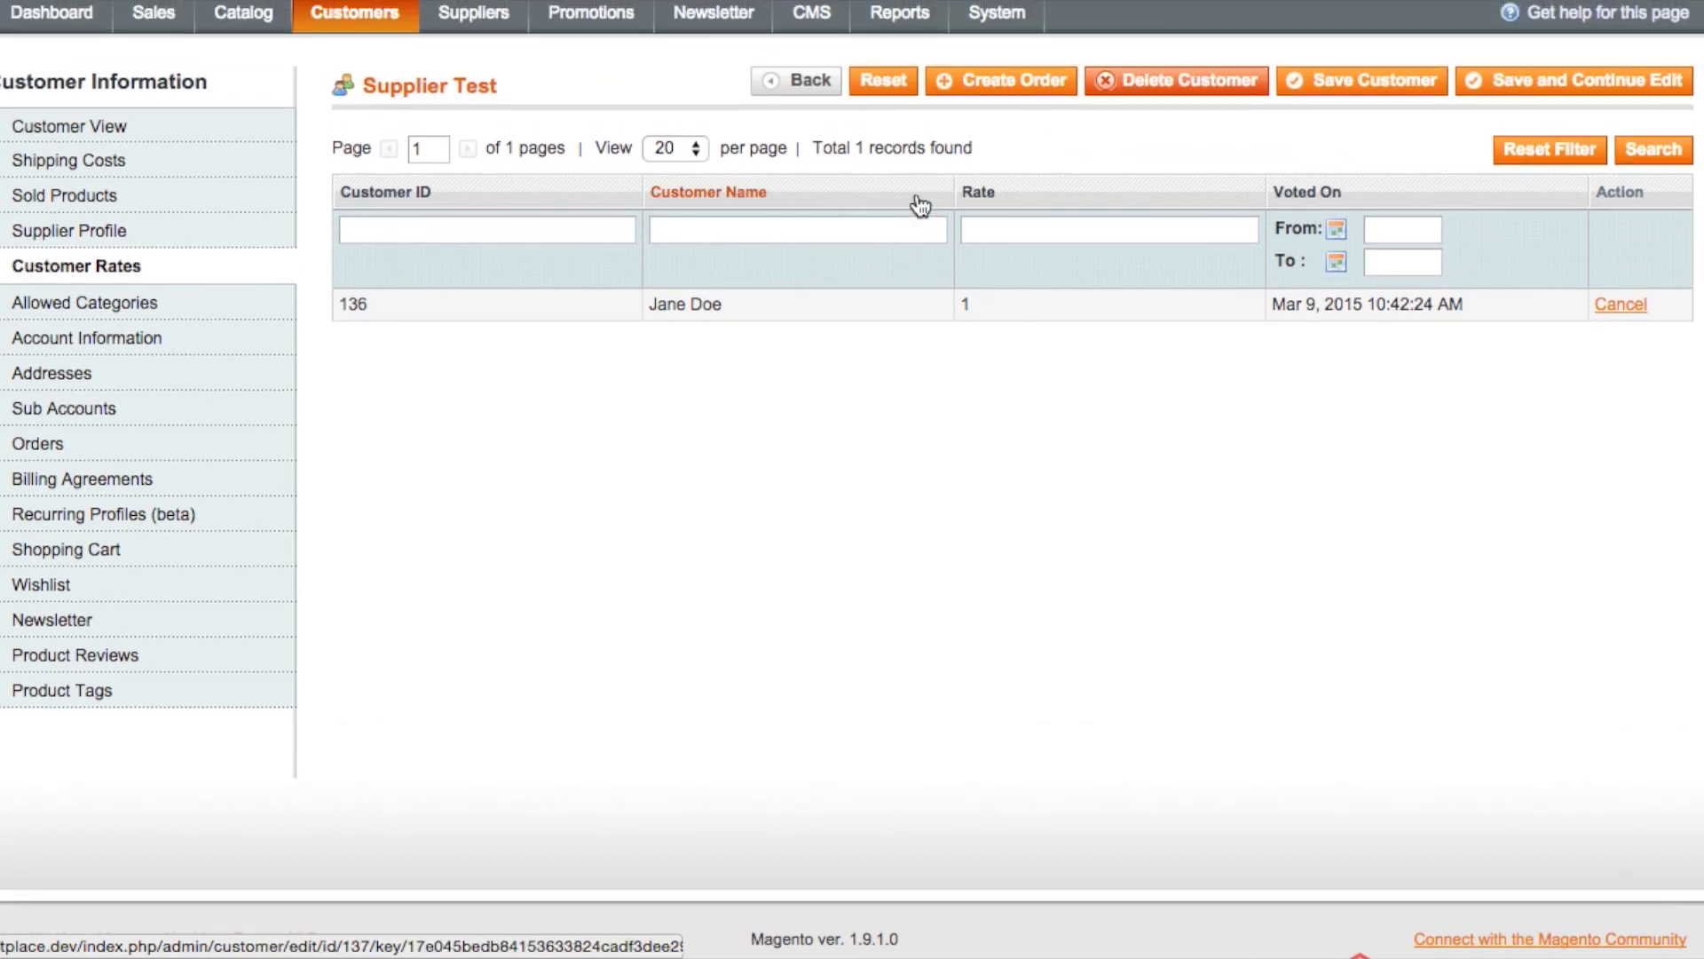